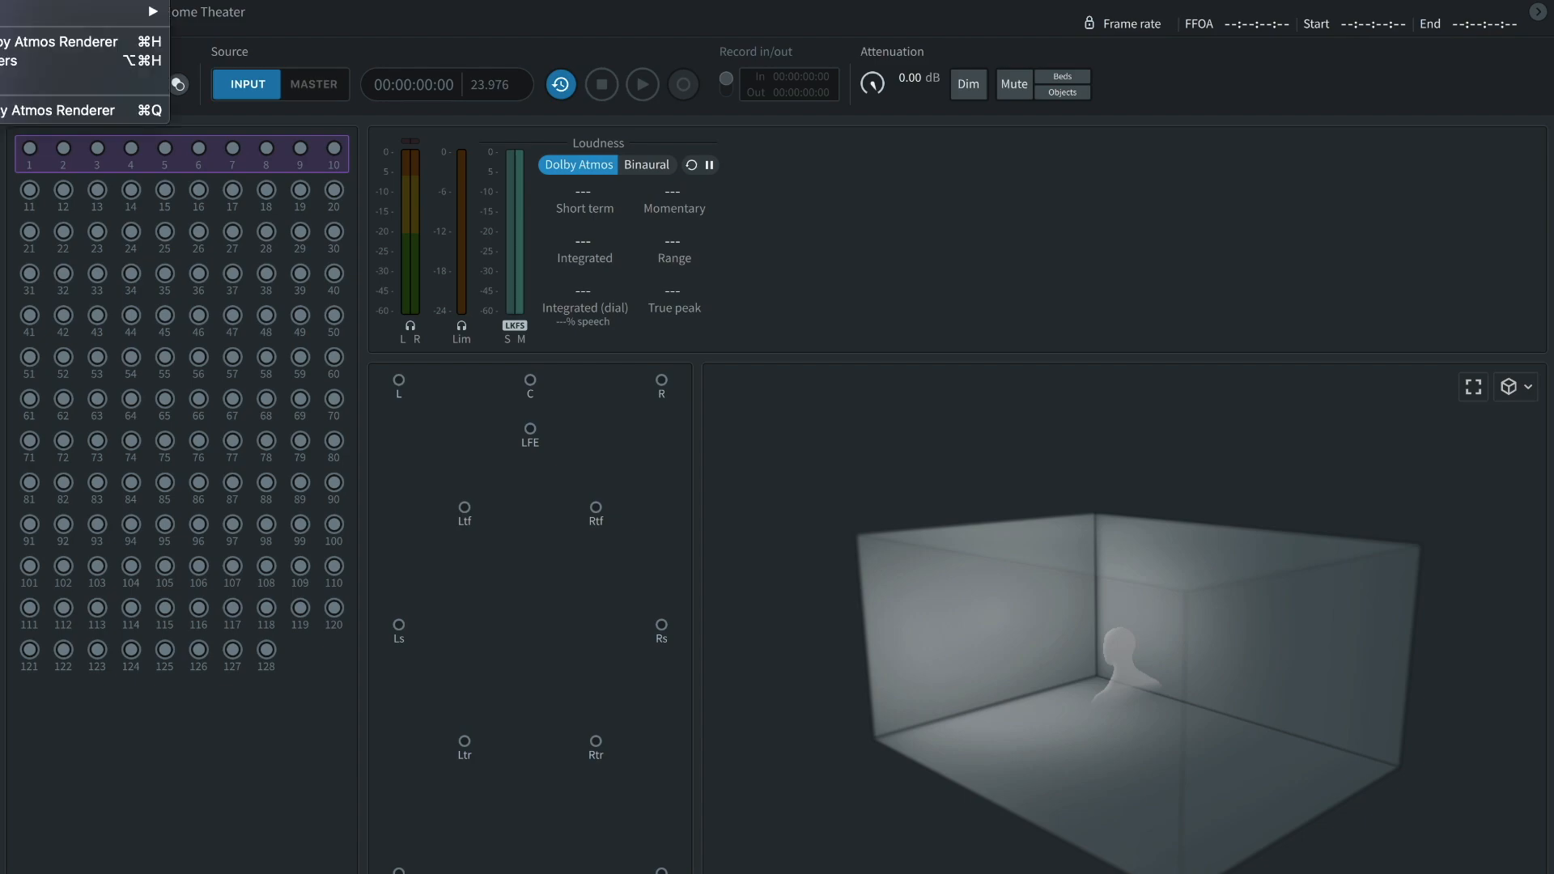
# Step: Keep Dolby Audio Bridge as input device and MacBook Pro Speakers as output device
pyautogui.press('Escape')
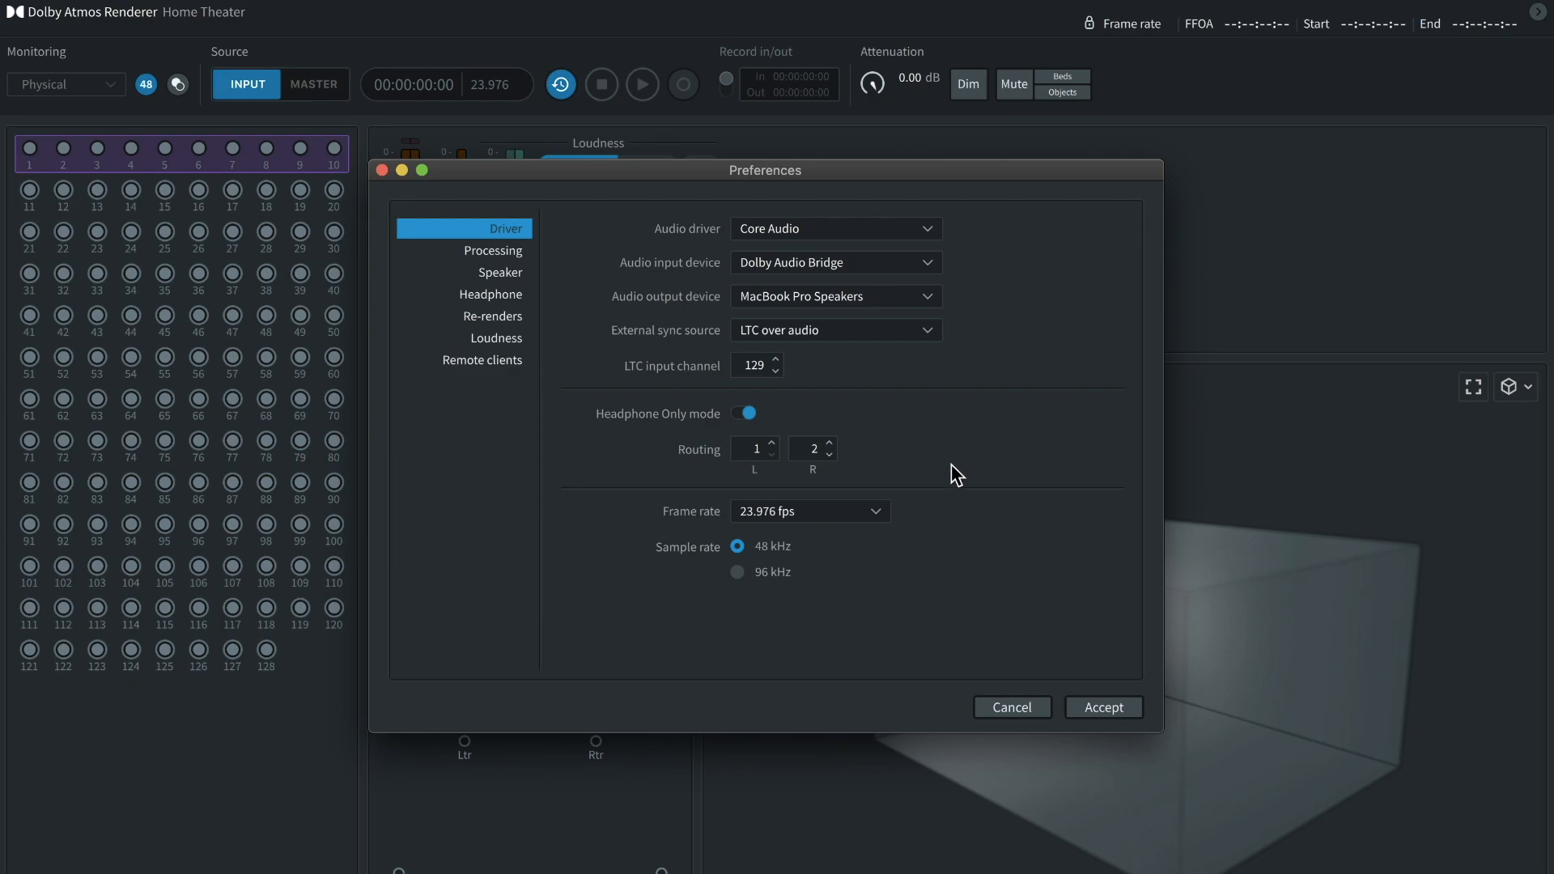
pyautogui.click(845, 227)
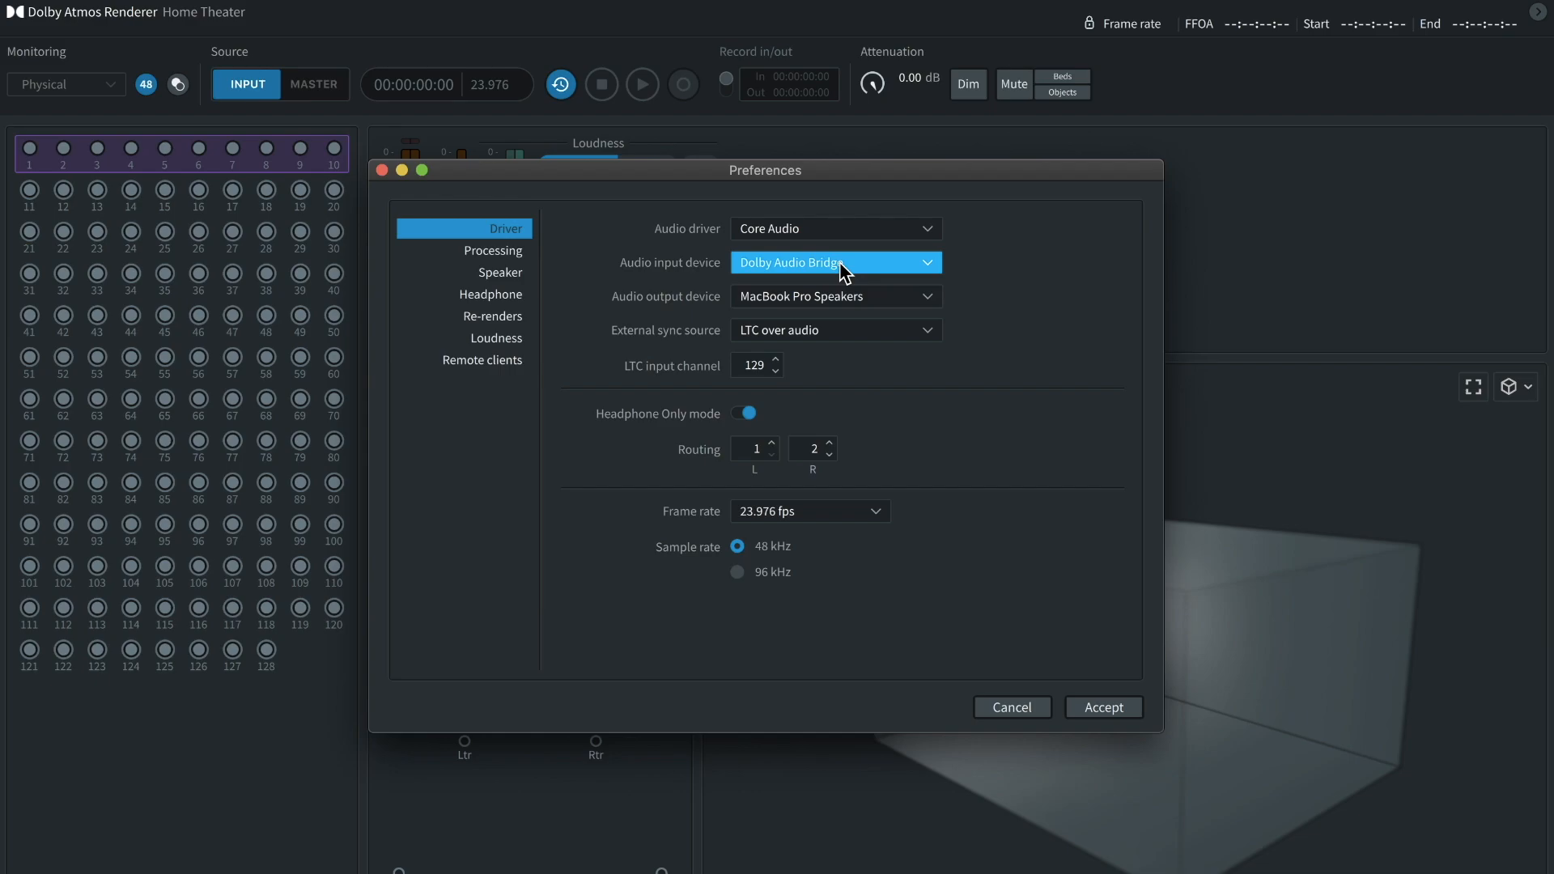
pyautogui.click(839, 260)
pyautogui.click(831, 301)
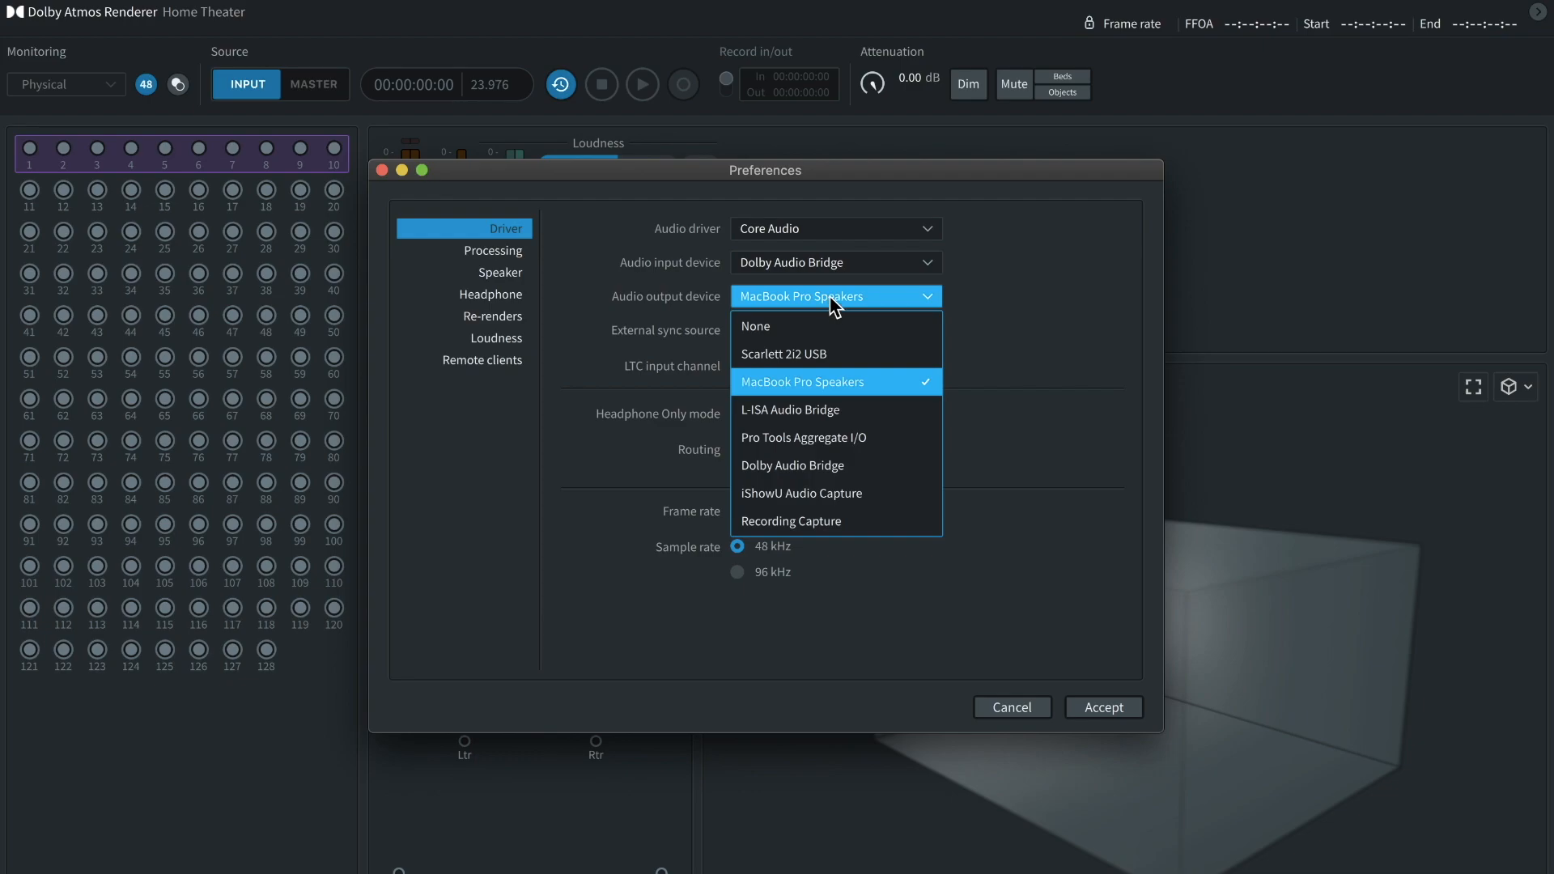
pyautogui.click(833, 304)
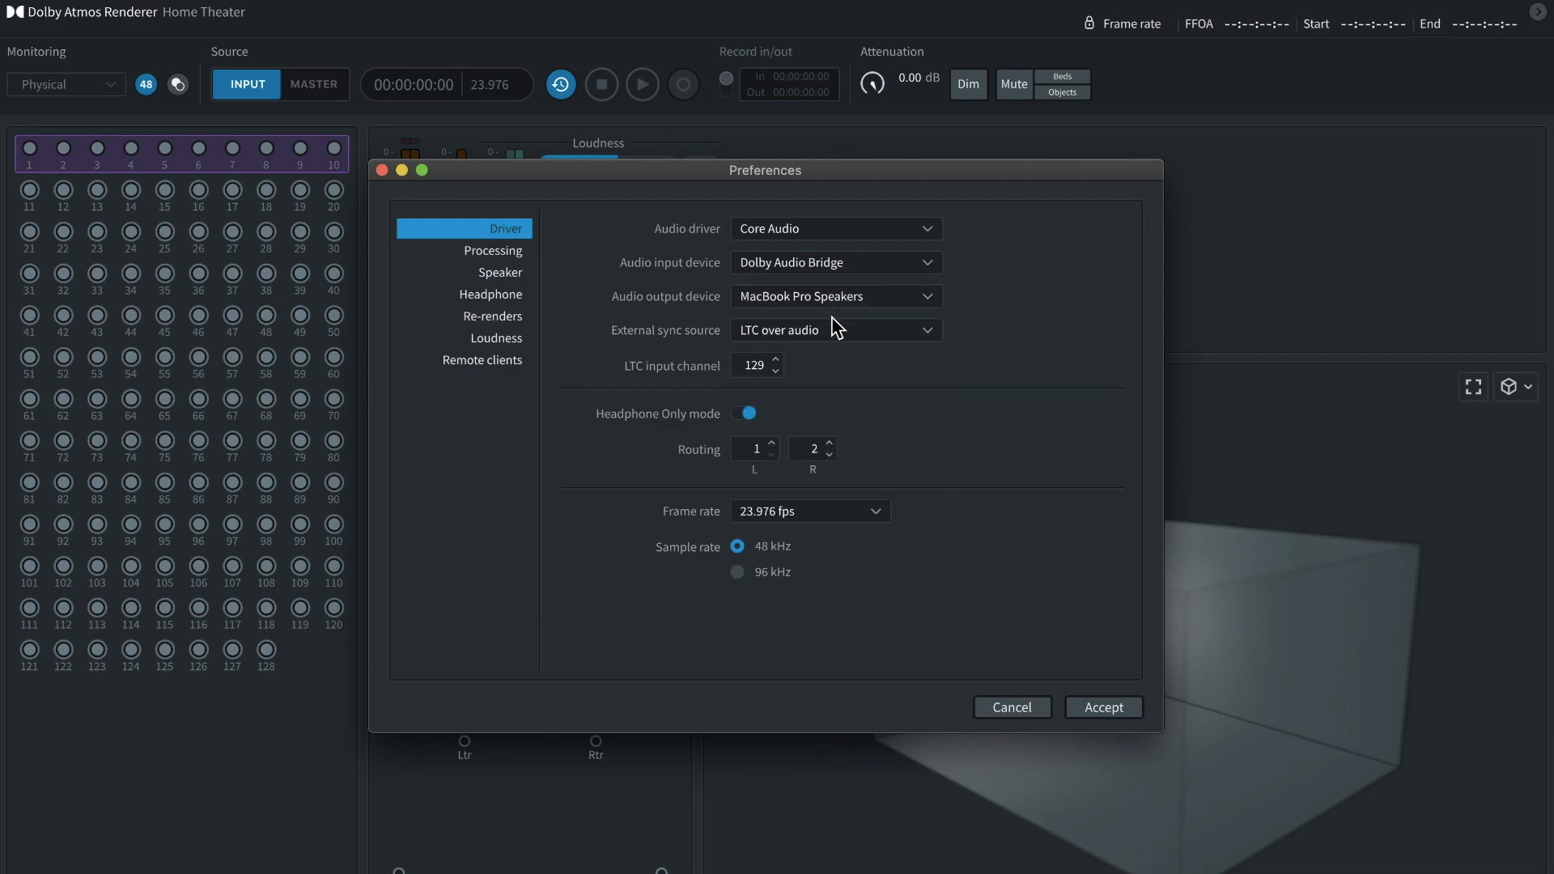
# Step: Keep LTC over audio as external sync source and move on to the Processing page
pyautogui.click(830, 332)
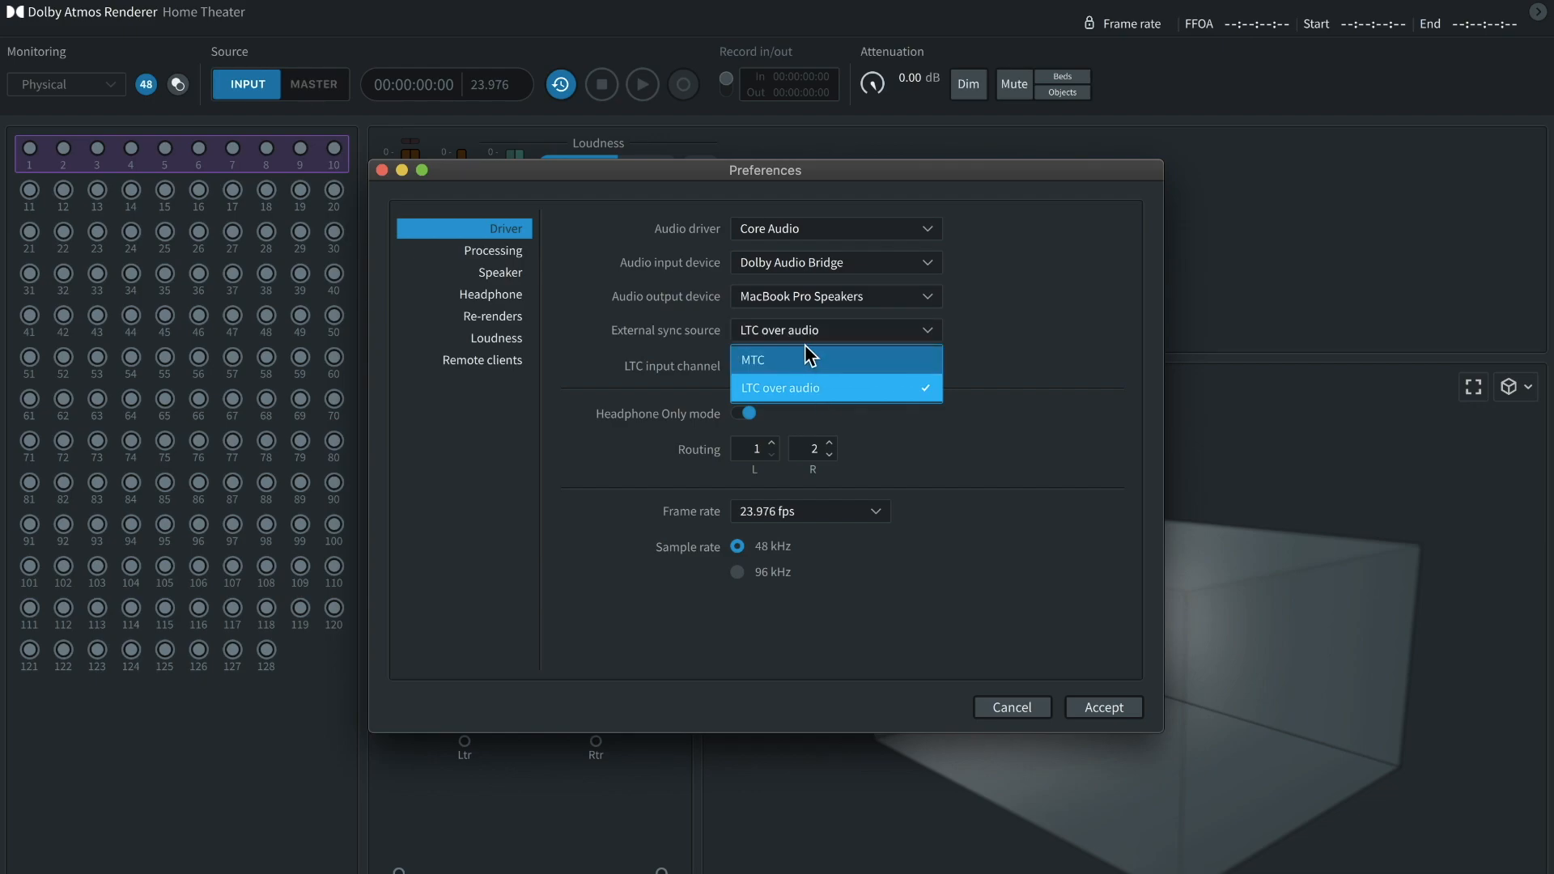
pyautogui.click(805, 338)
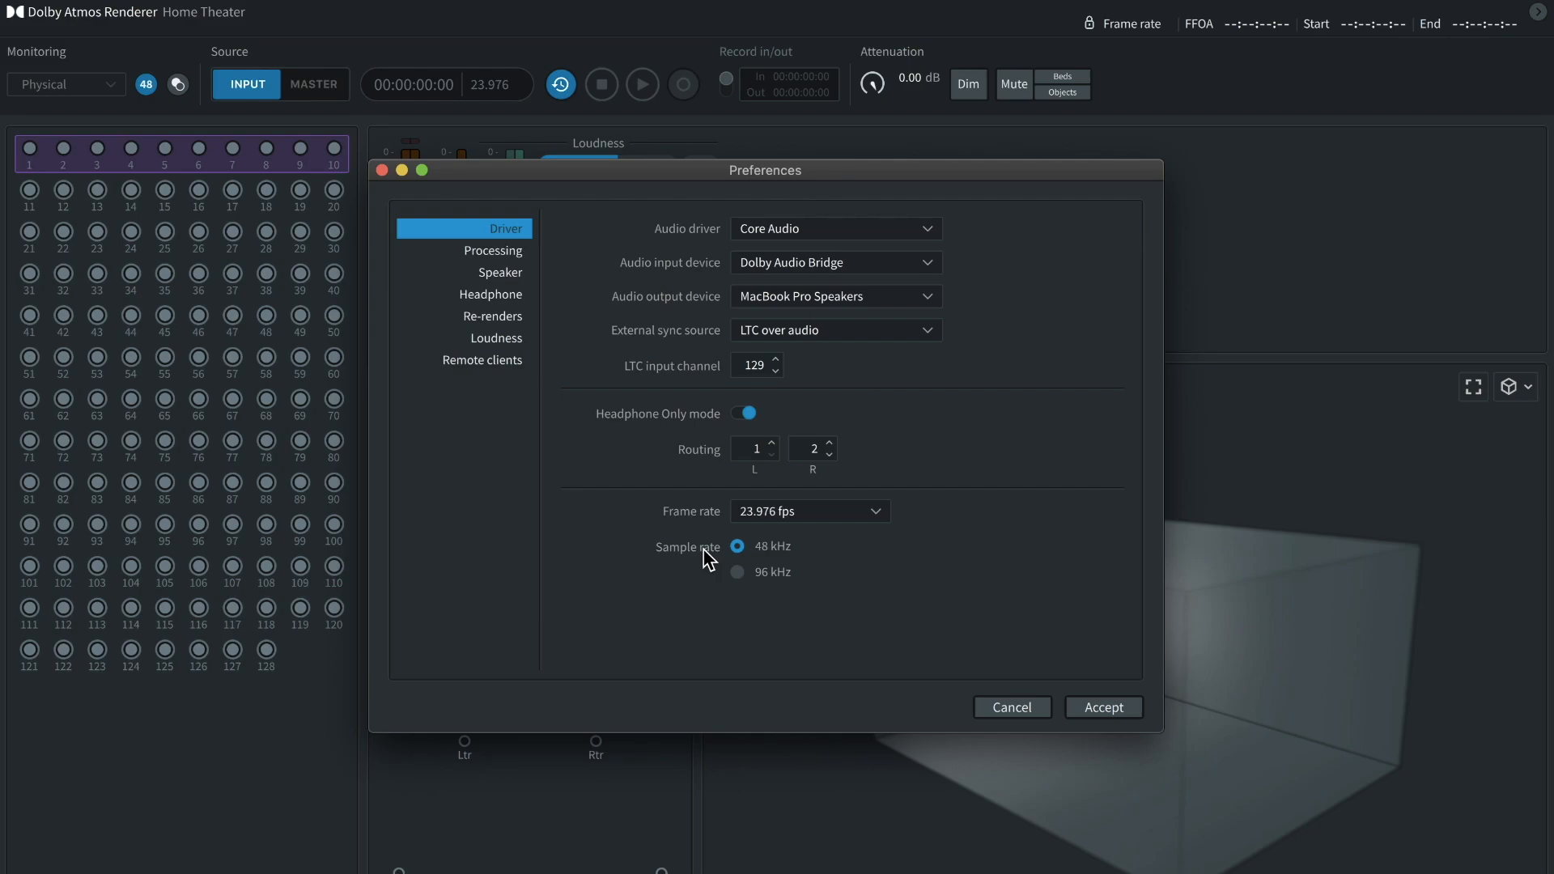
pyautogui.click(491, 251)
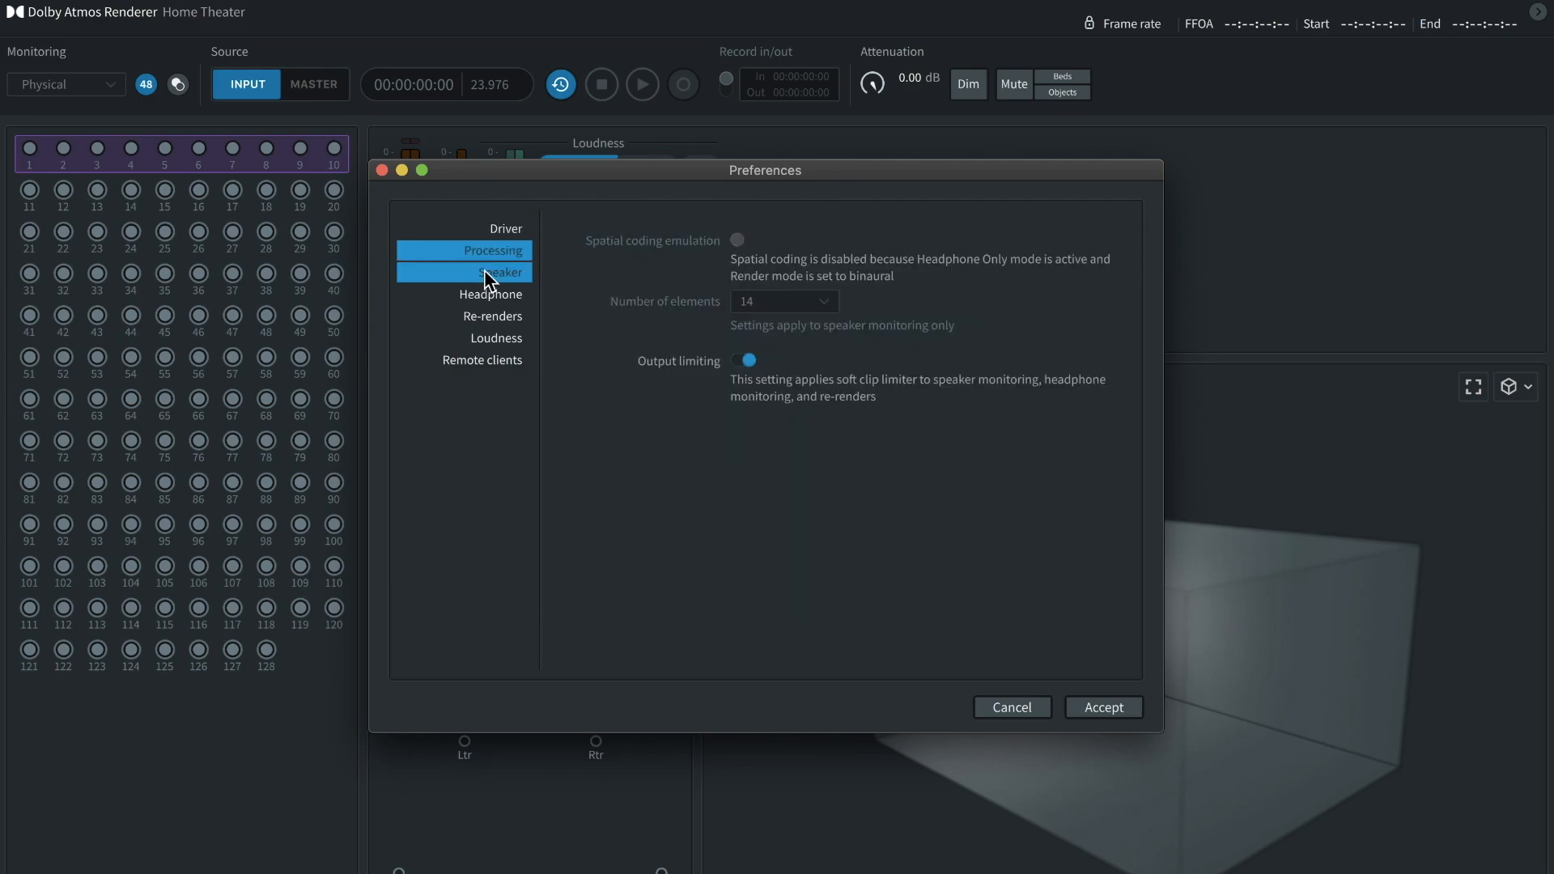
# Step: Review the Speaker, Headphone (Binaural render mode) and Remote clients preference pages
pyautogui.click(484, 275)
pyautogui.click(492, 296)
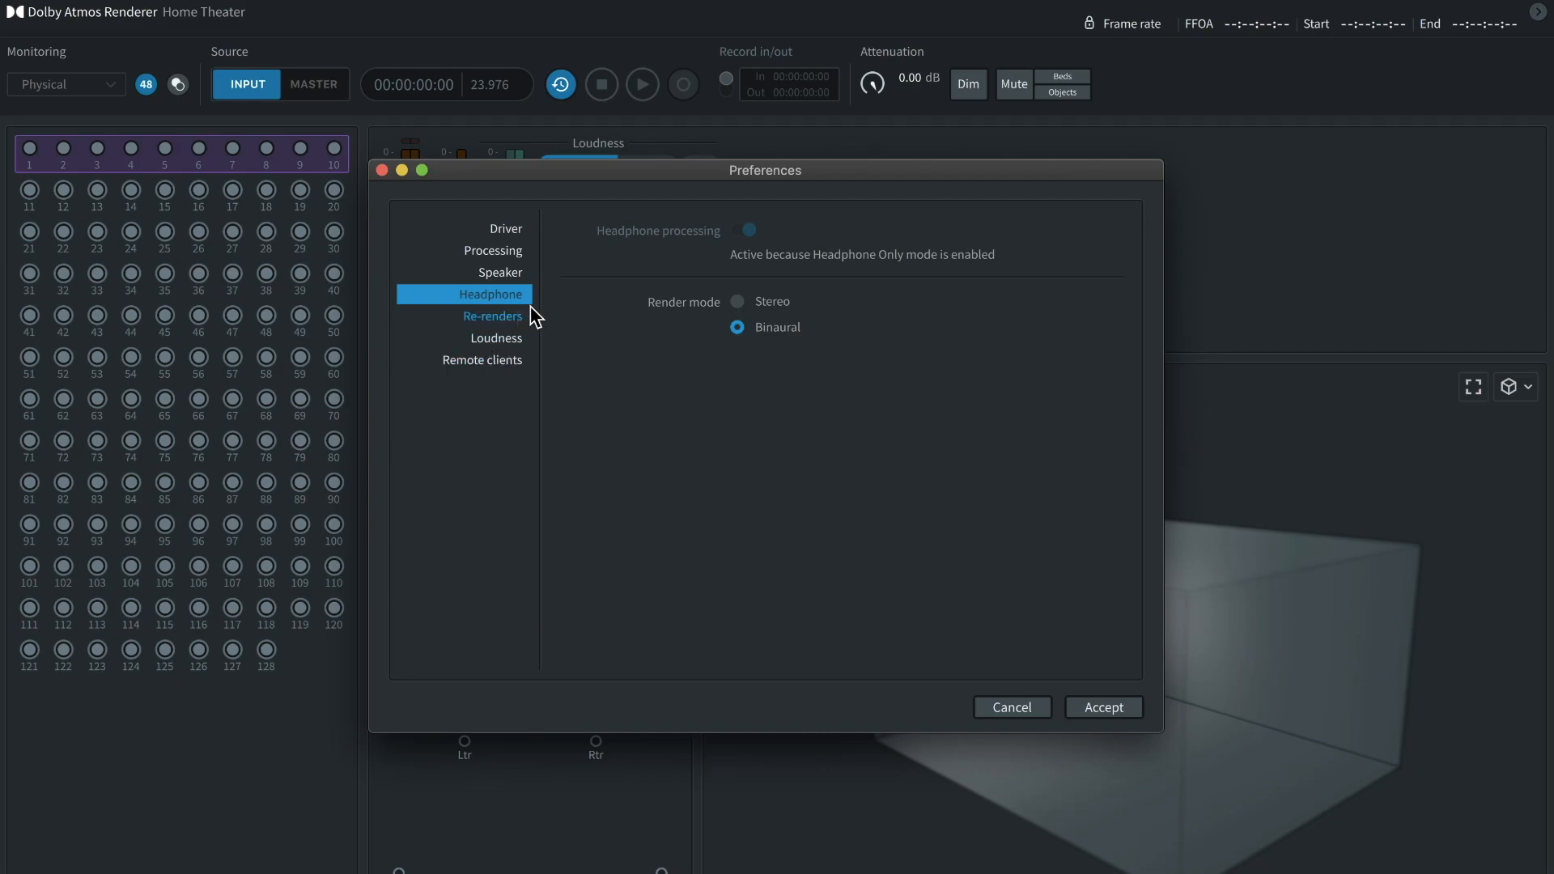
pyautogui.click(482, 360)
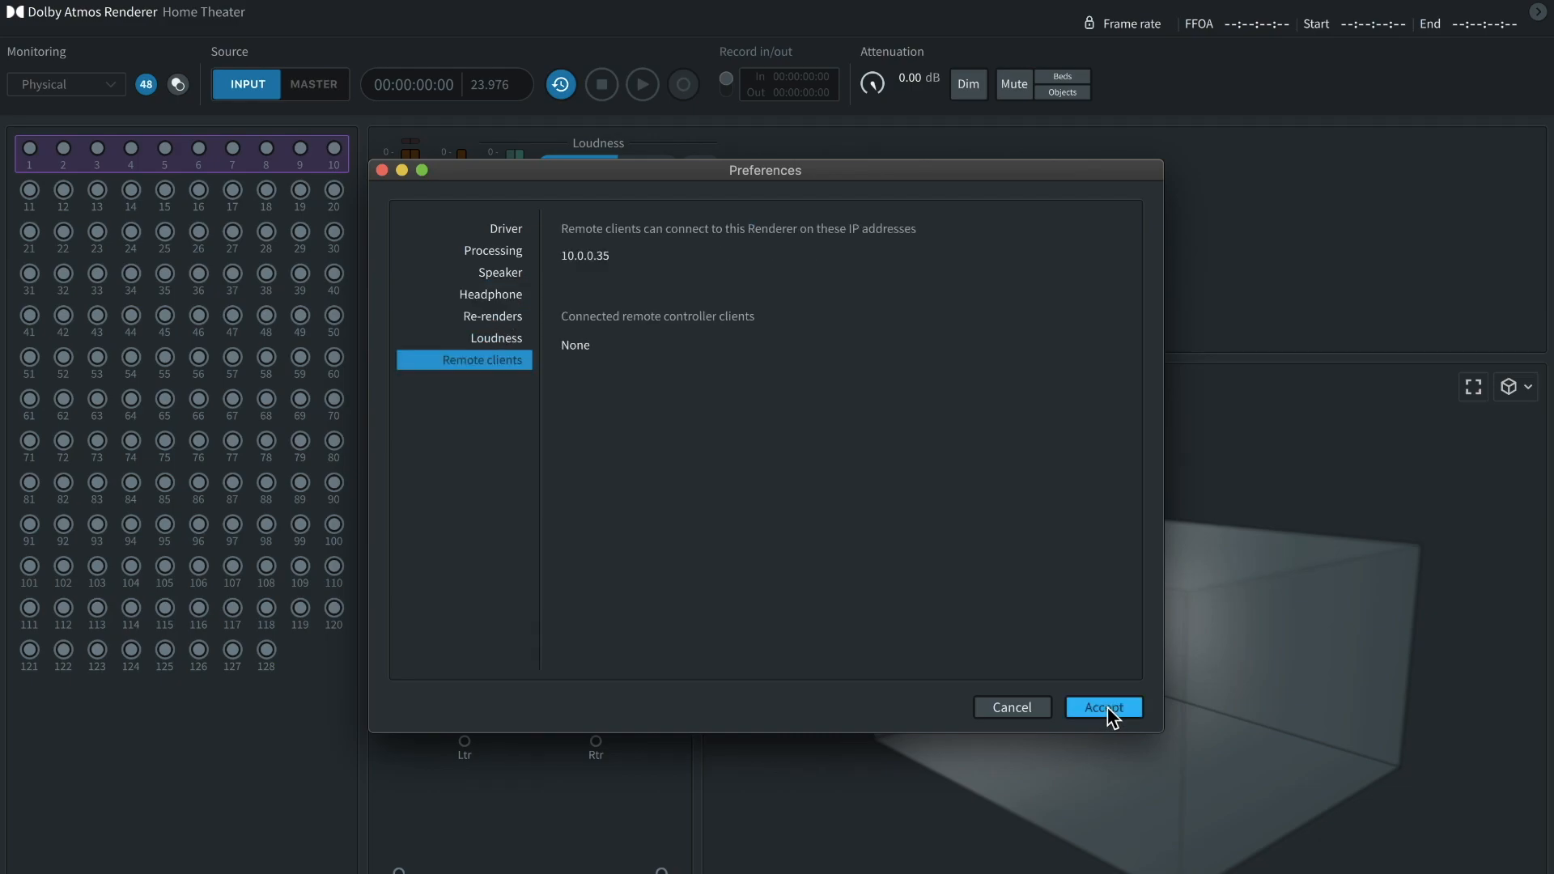
pyautogui.click(1106, 707)
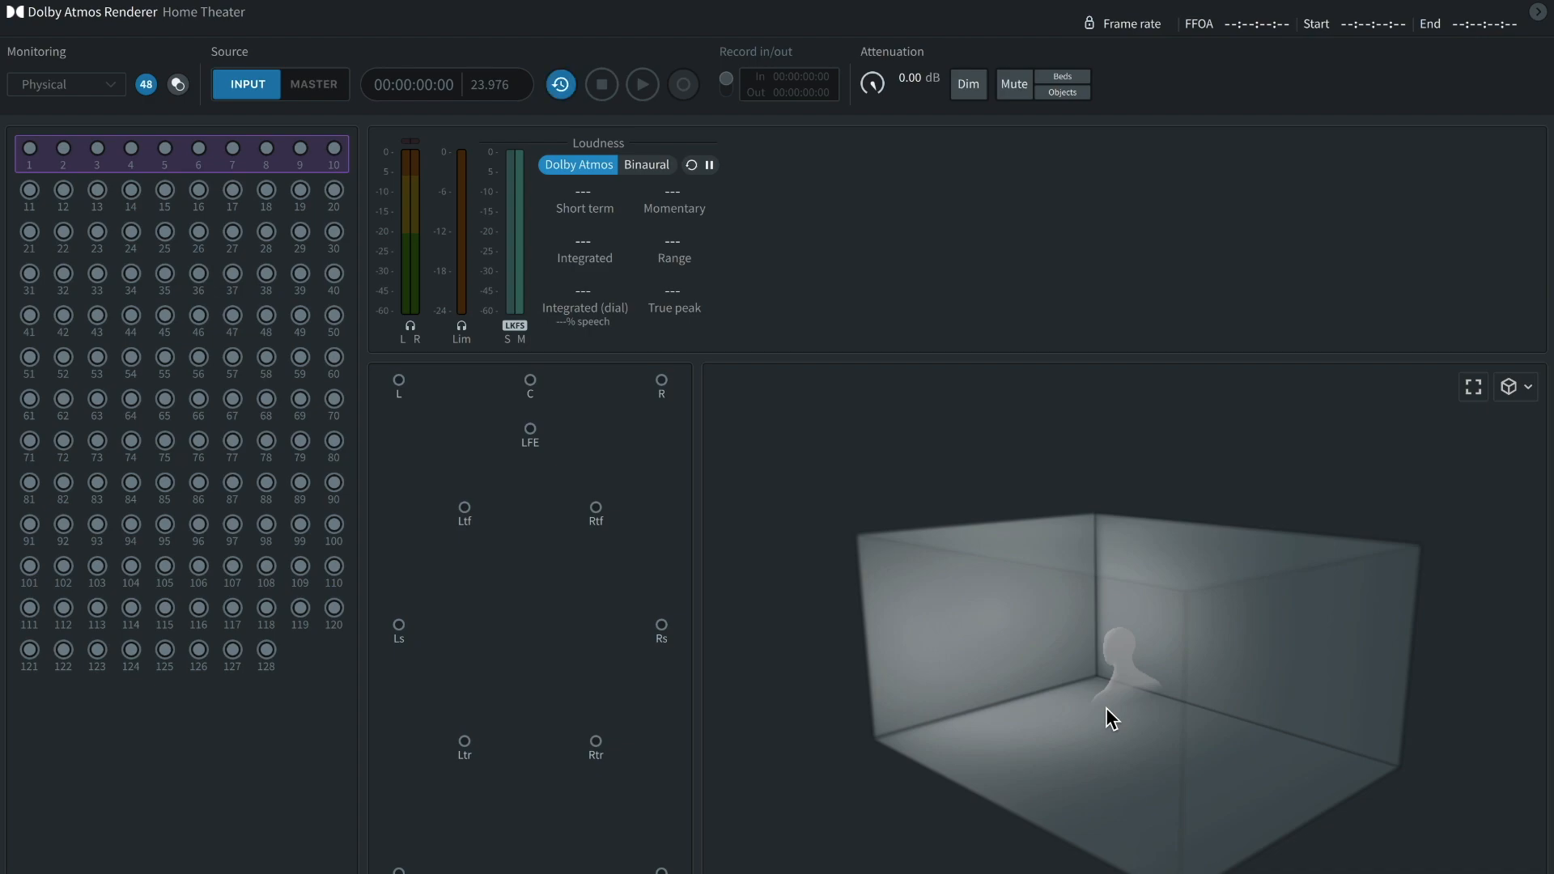
pyautogui.moveTo(1106, 708); pyautogui.dragTo(771, 868)
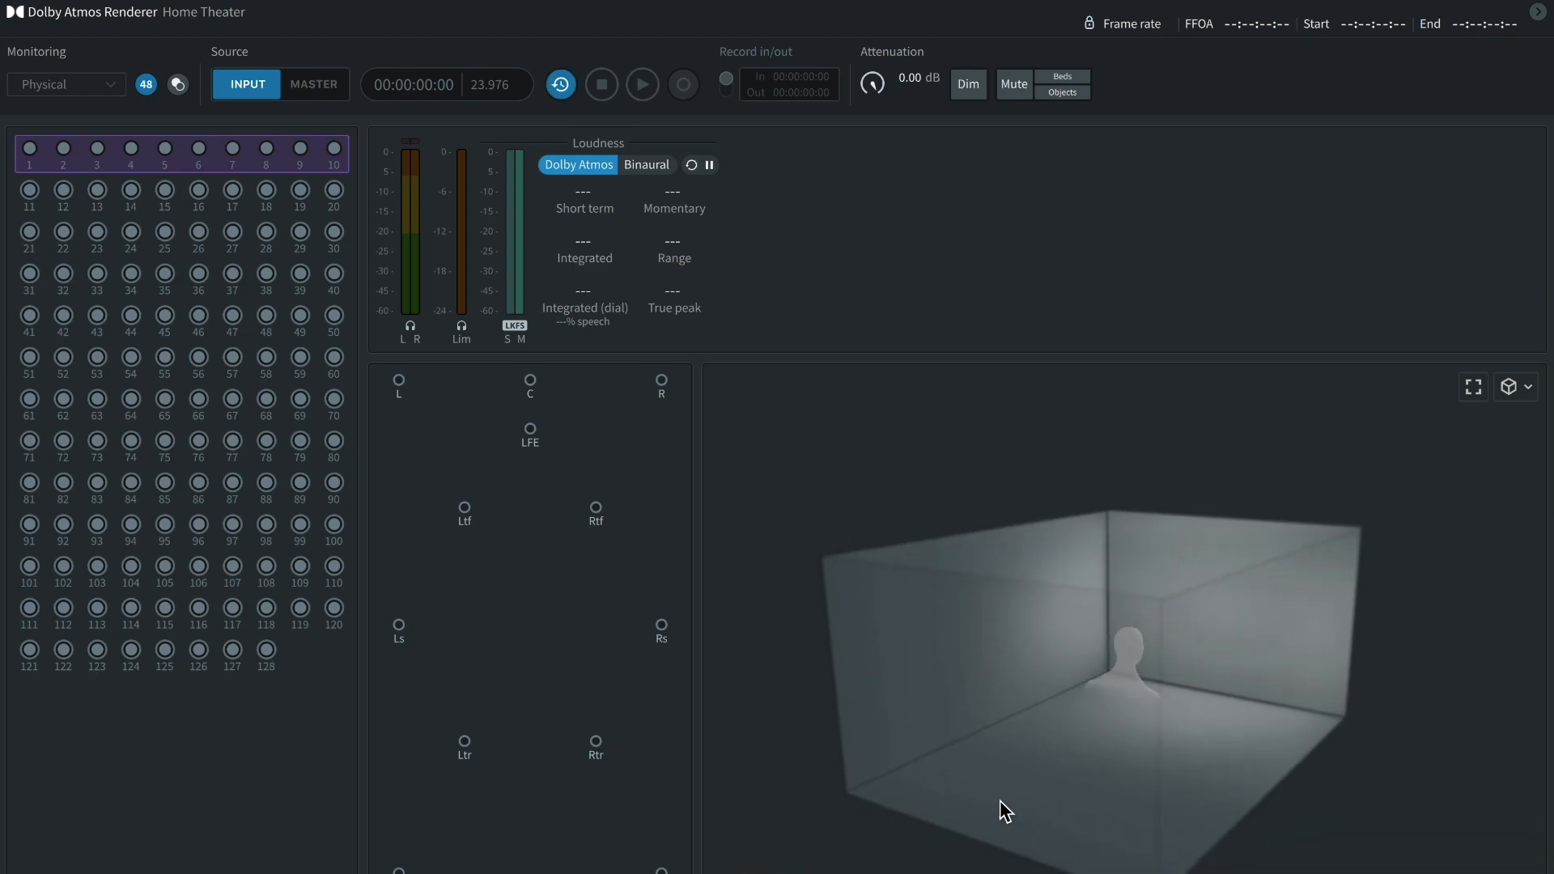
pyautogui.moveTo(1072, 790)
pyautogui.mouseDown()
pyautogui.moveTo(857, 815)
pyautogui.moveTo(1128, 795)
pyautogui.moveTo(791, 790)
pyautogui.moveTo(813, 626)
pyautogui.moveTo(832, 732)
pyautogui.moveTo(837, 667)
pyautogui.moveTo(744, 674)
pyautogui.mouseUp()
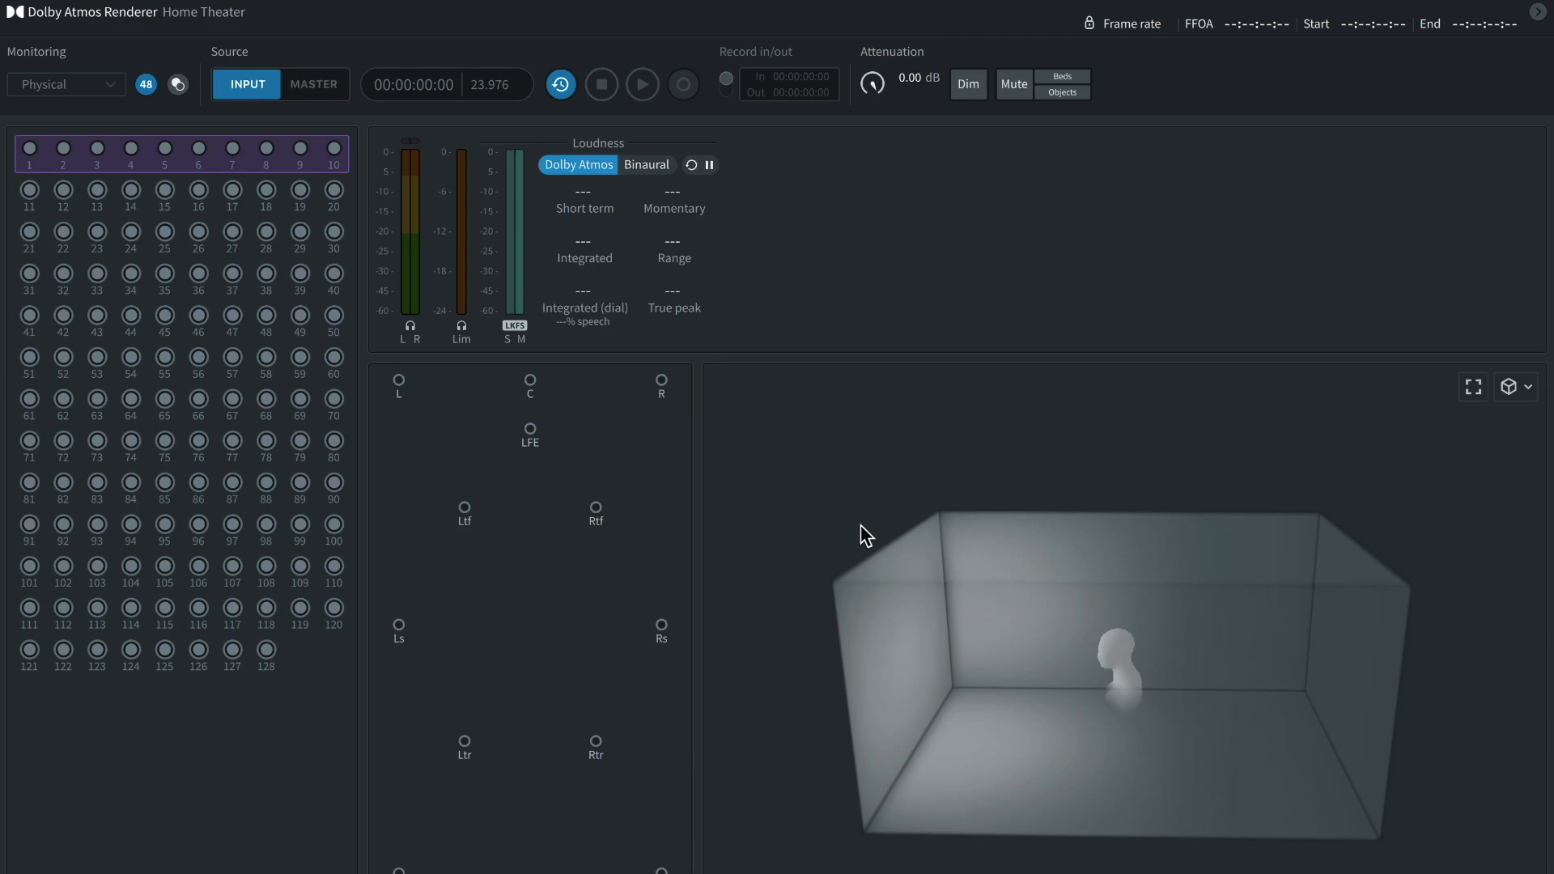
pyautogui.moveTo(861, 526); pyautogui.dragTo(777, 604)
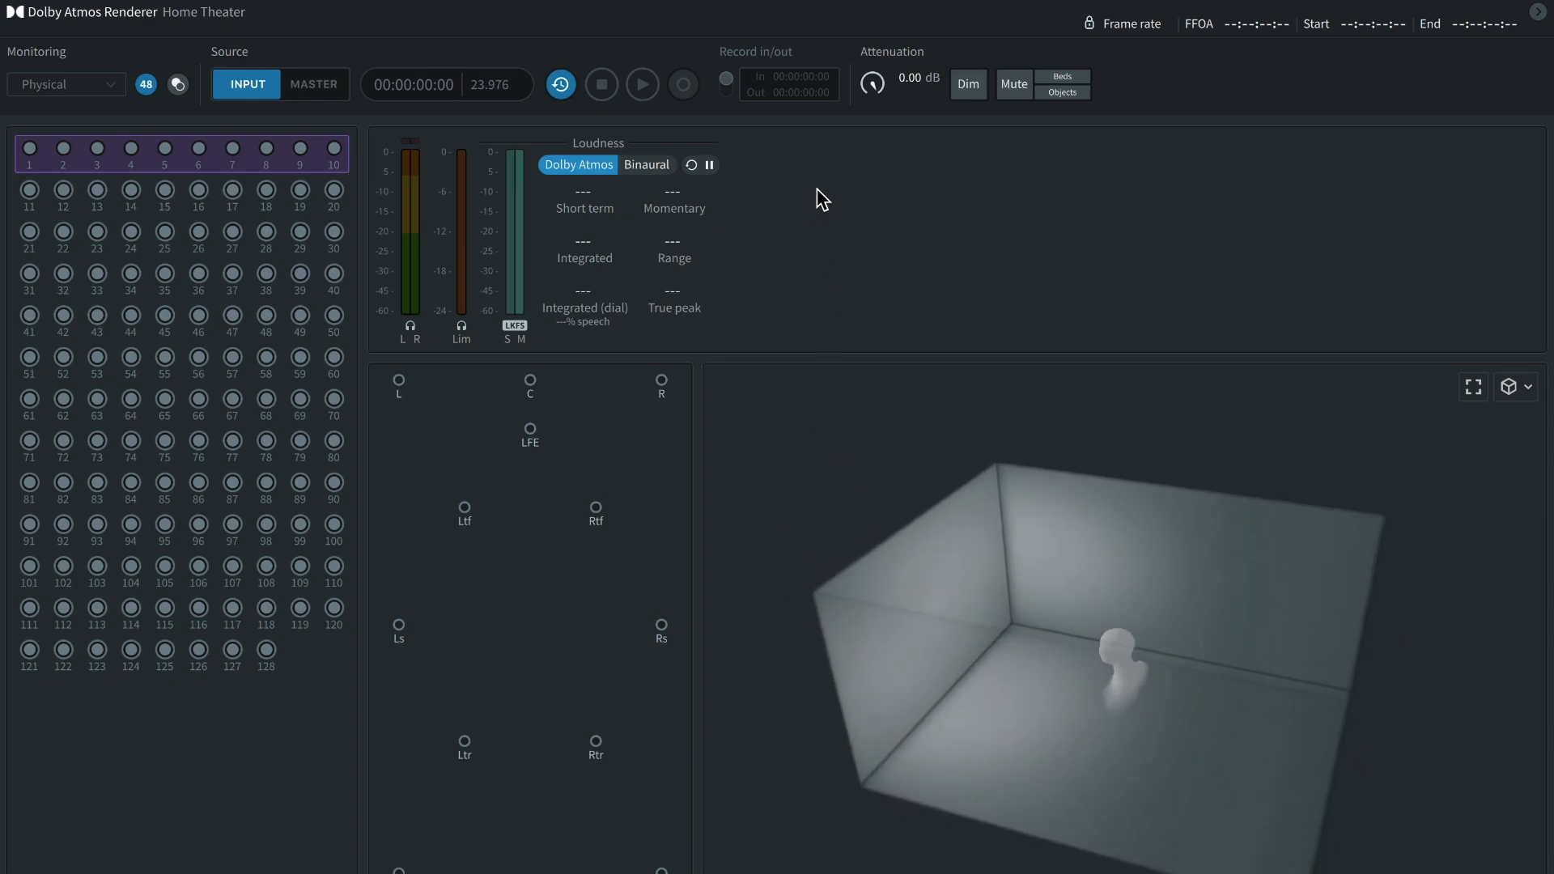
pyautogui.click(958, 96)
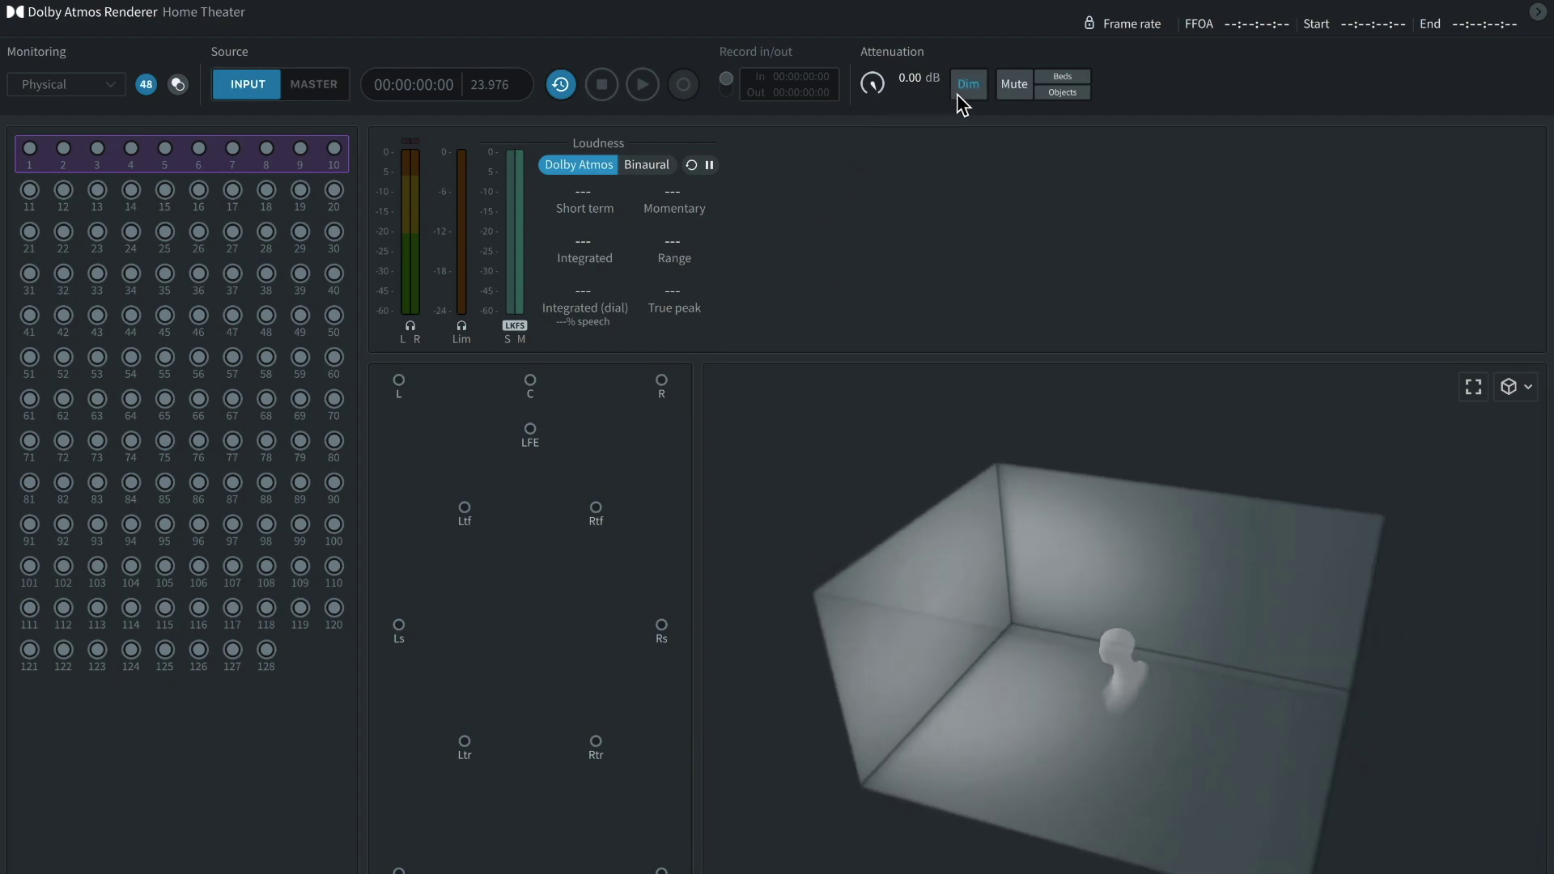
pyautogui.click(1014, 85)
pyautogui.click(1014, 87)
pyautogui.click(968, 88)
pyautogui.click(968, 87)
pyautogui.click(558, 90)
pyautogui.click(566, 89)
# Step: Switch the Loudness panel to the Binaural render and orbit the 3D room to a side view
pyautogui.click(650, 170)
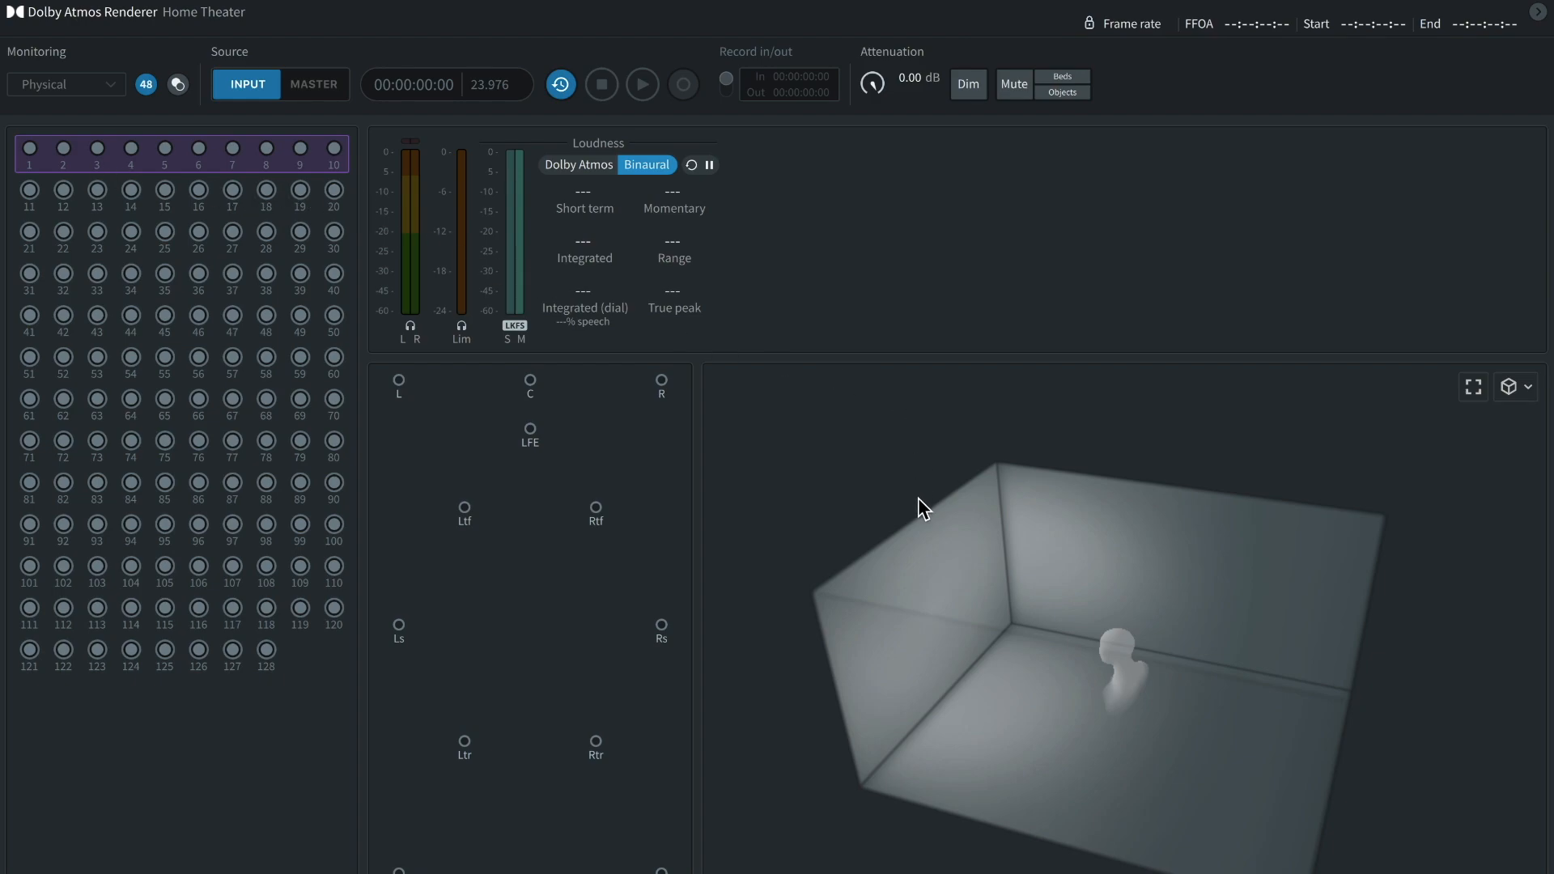
pyautogui.moveTo(918, 499)
pyautogui.mouseDown()
pyautogui.moveTo(790, 546)
pyautogui.moveTo(1149, 509)
pyautogui.mouseUp()
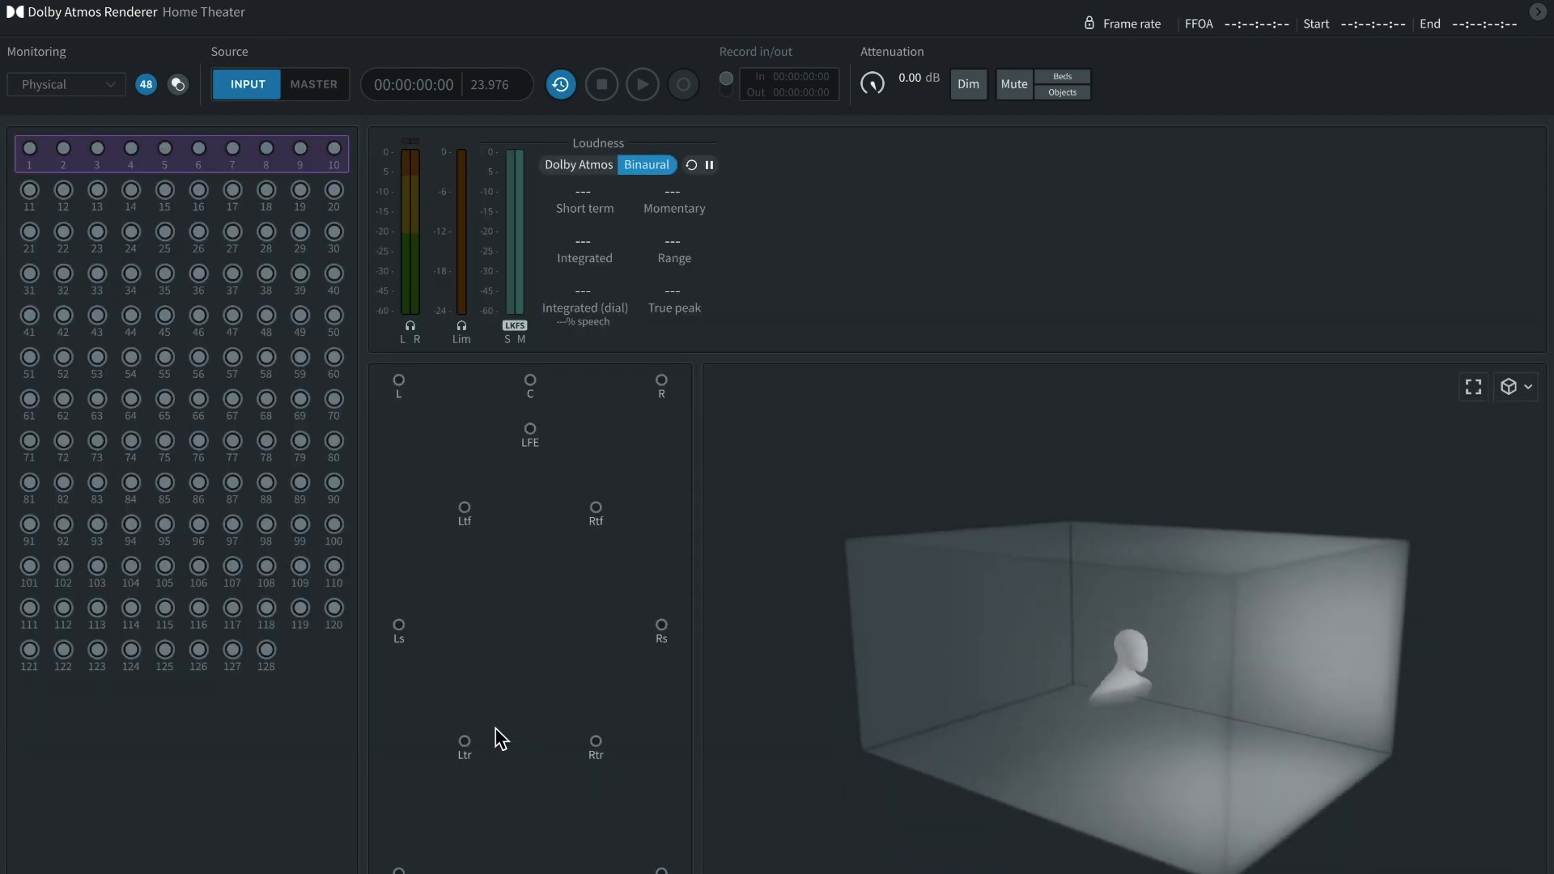
pyautogui.moveTo(1064, 733); pyautogui.dragTo(1392, 825)
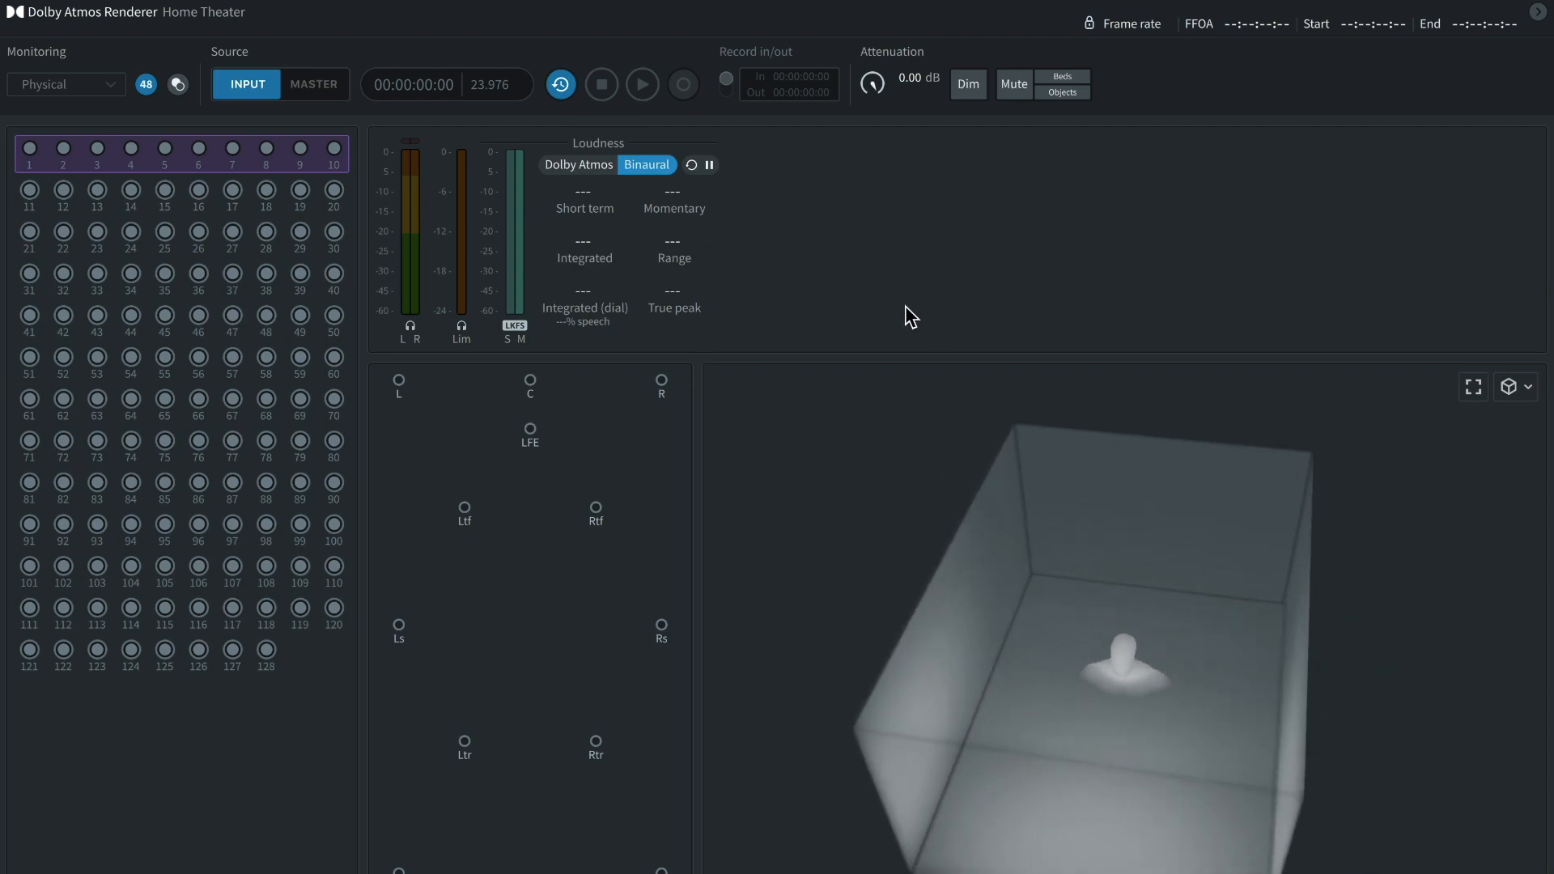
pyautogui.moveTo(1131, 571)
pyautogui.mouseDown()
pyautogui.moveTo(949, 557)
pyautogui.moveTo(856, 519)
pyautogui.moveTo(908, 537)
pyautogui.mouseUp()
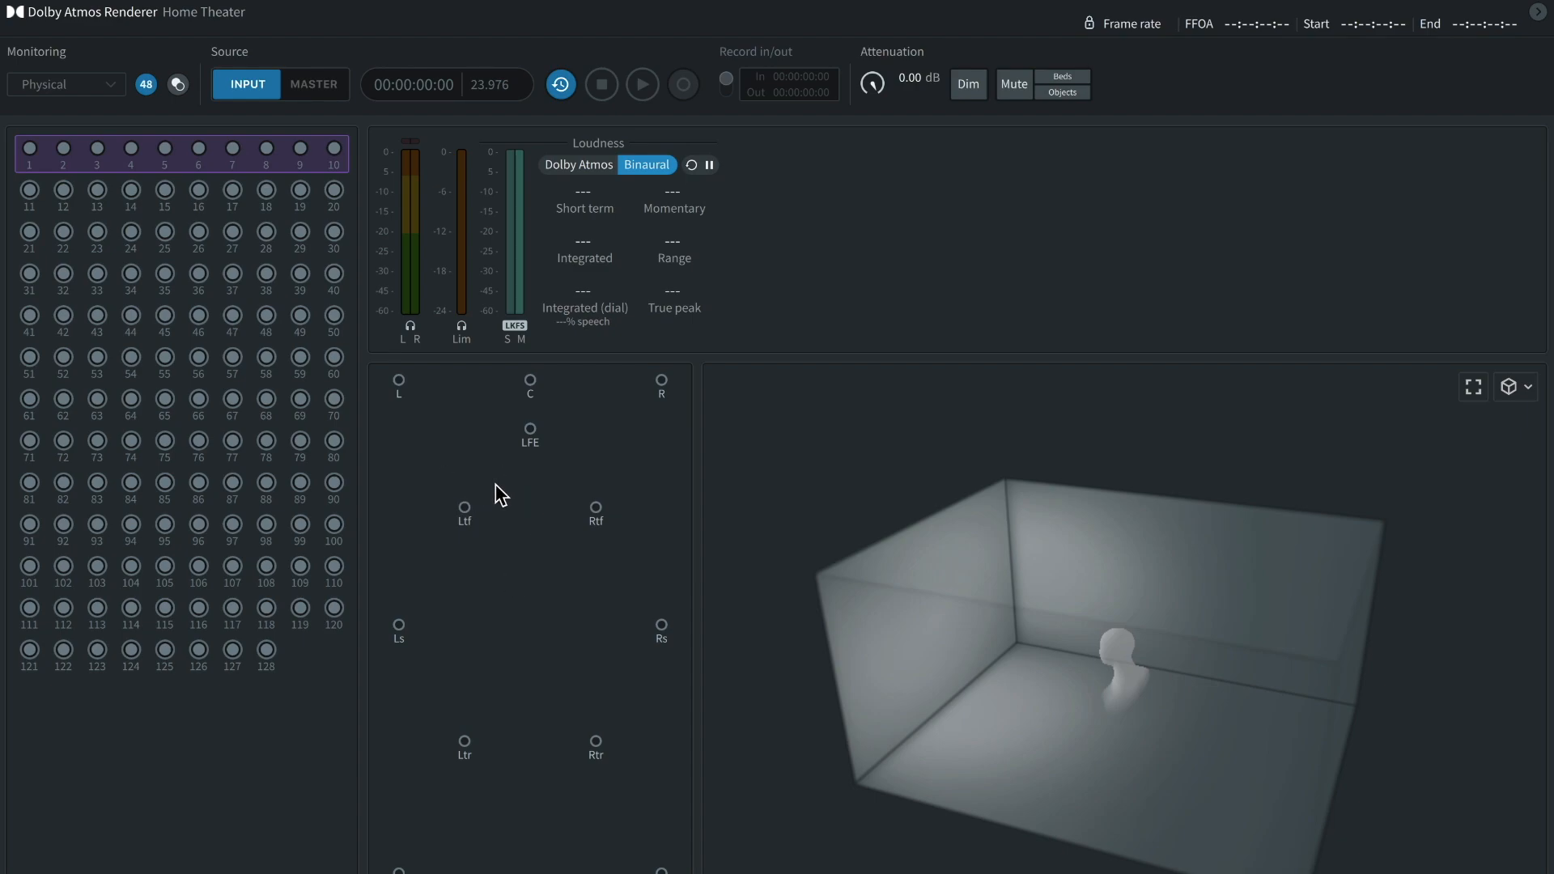
pyautogui.click(465, 509)
pyautogui.click(530, 381)
pyautogui.click(402, 382)
pyautogui.click(1512, 387)
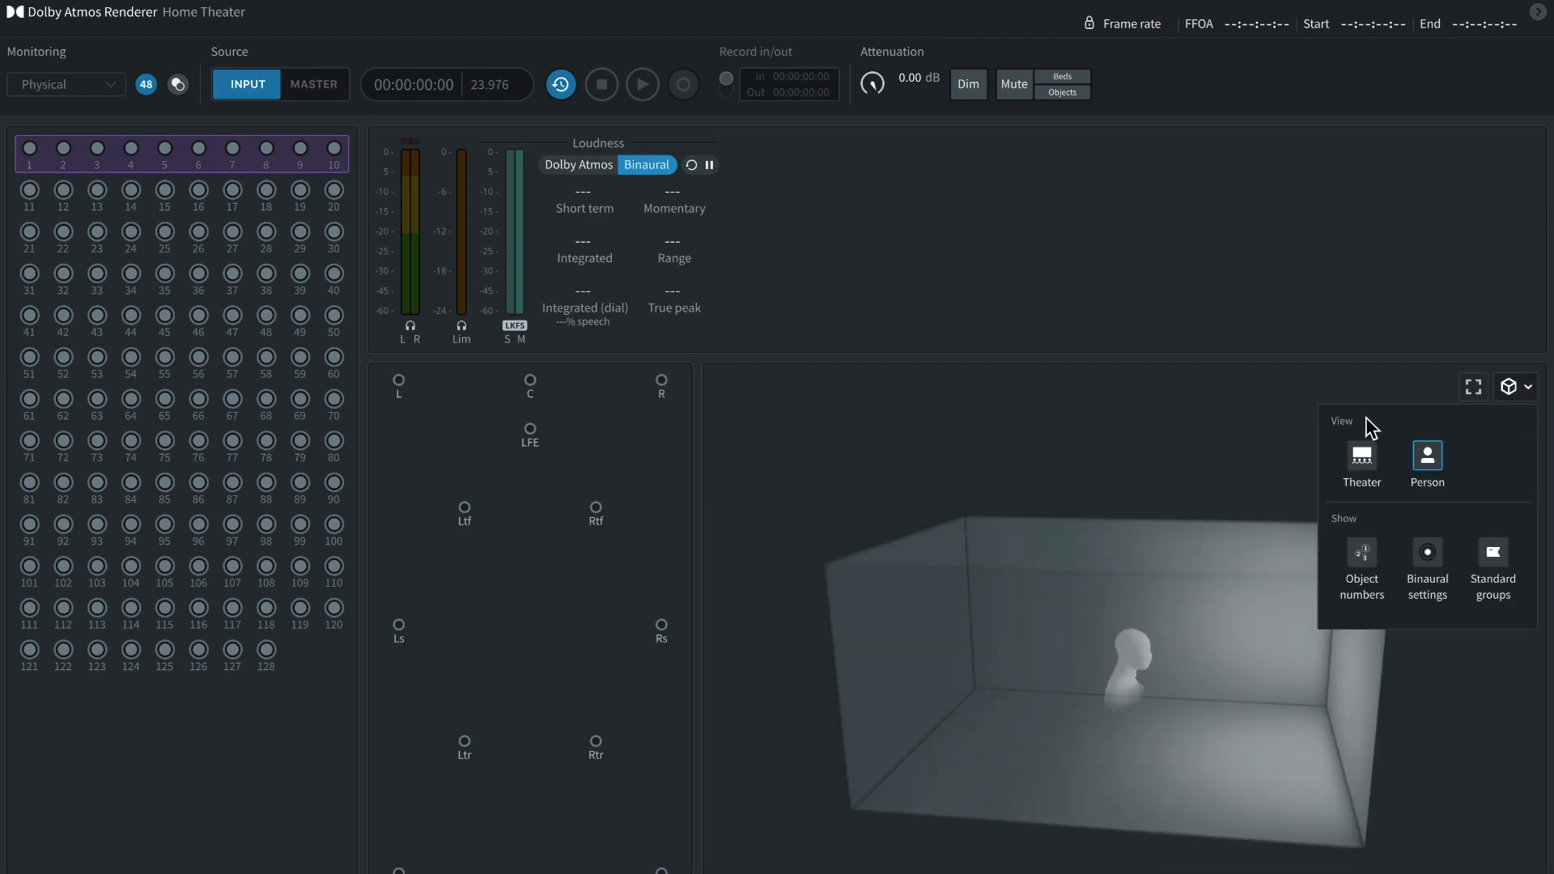
pyautogui.click(1361, 462)
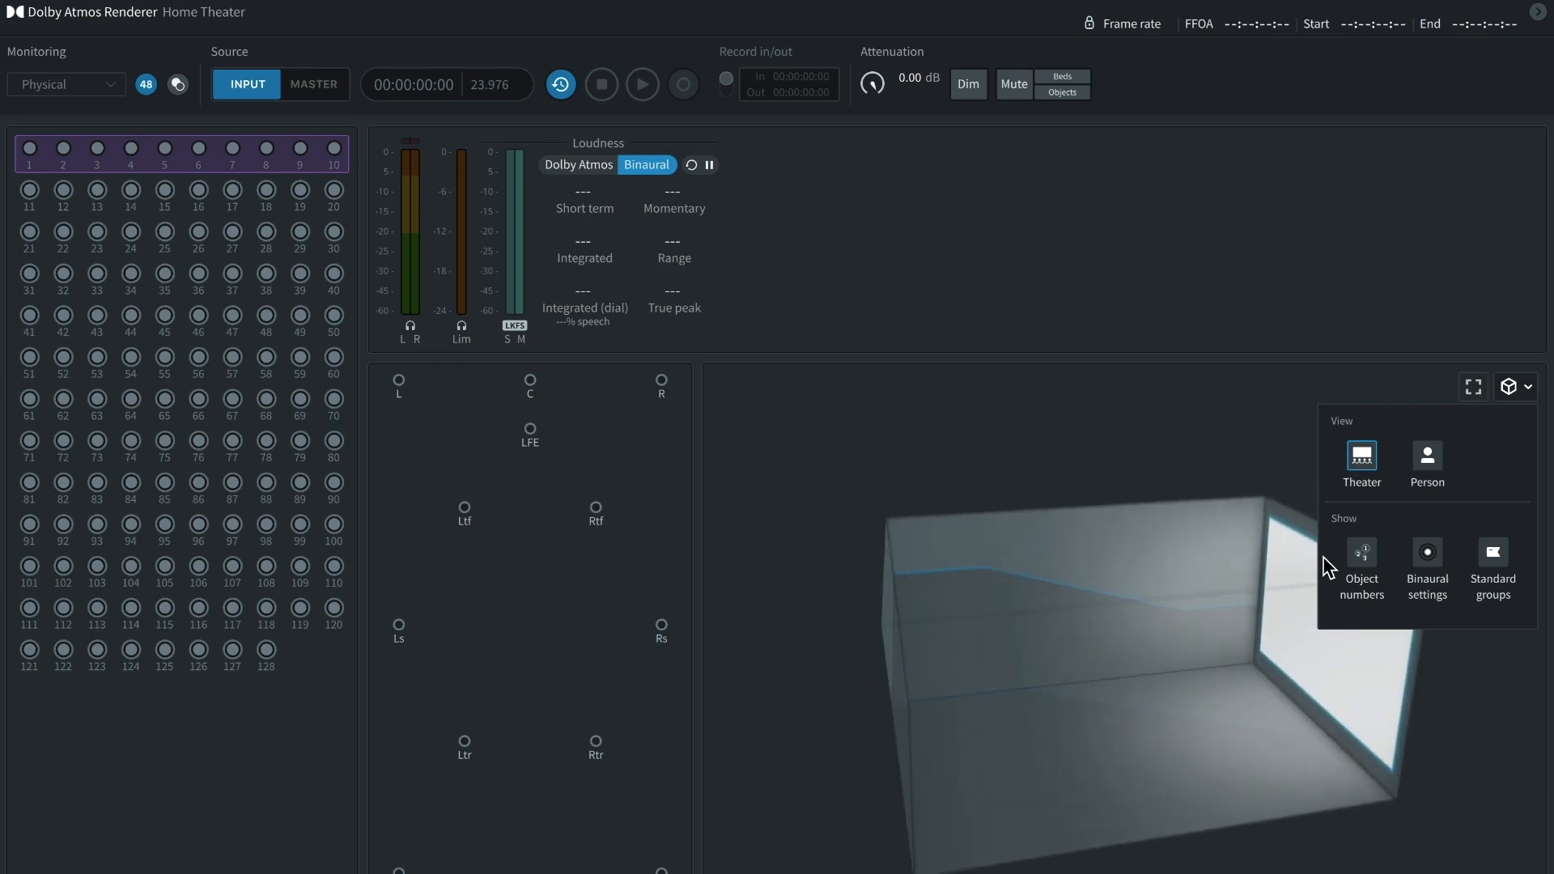
pyautogui.click(1427, 457)
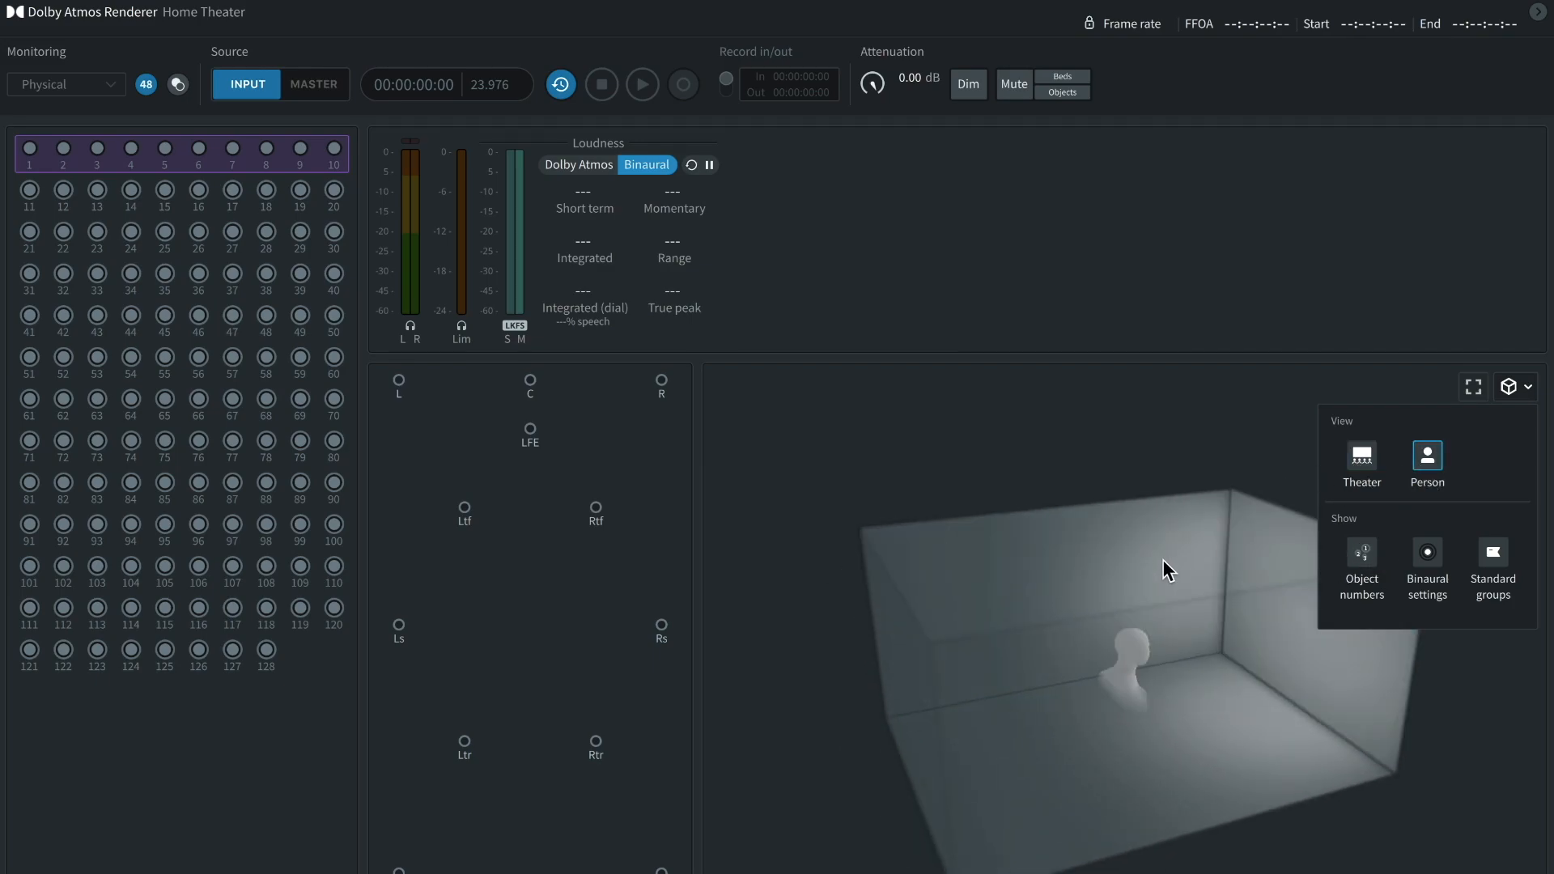
pyautogui.click(1358, 554)
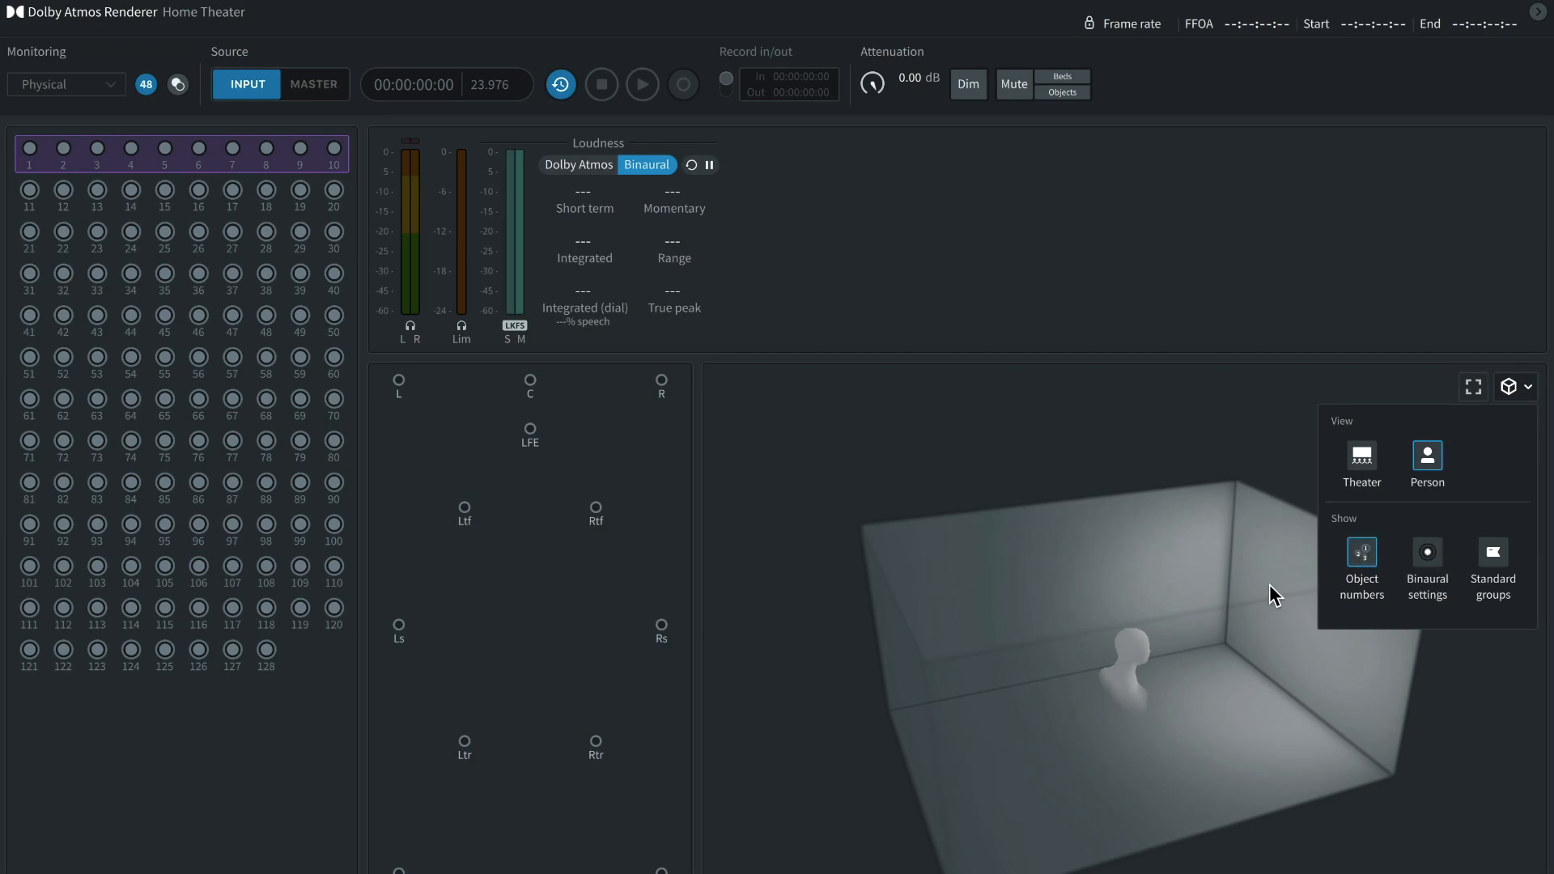
pyautogui.click(1440, 567)
pyautogui.click(1517, 386)
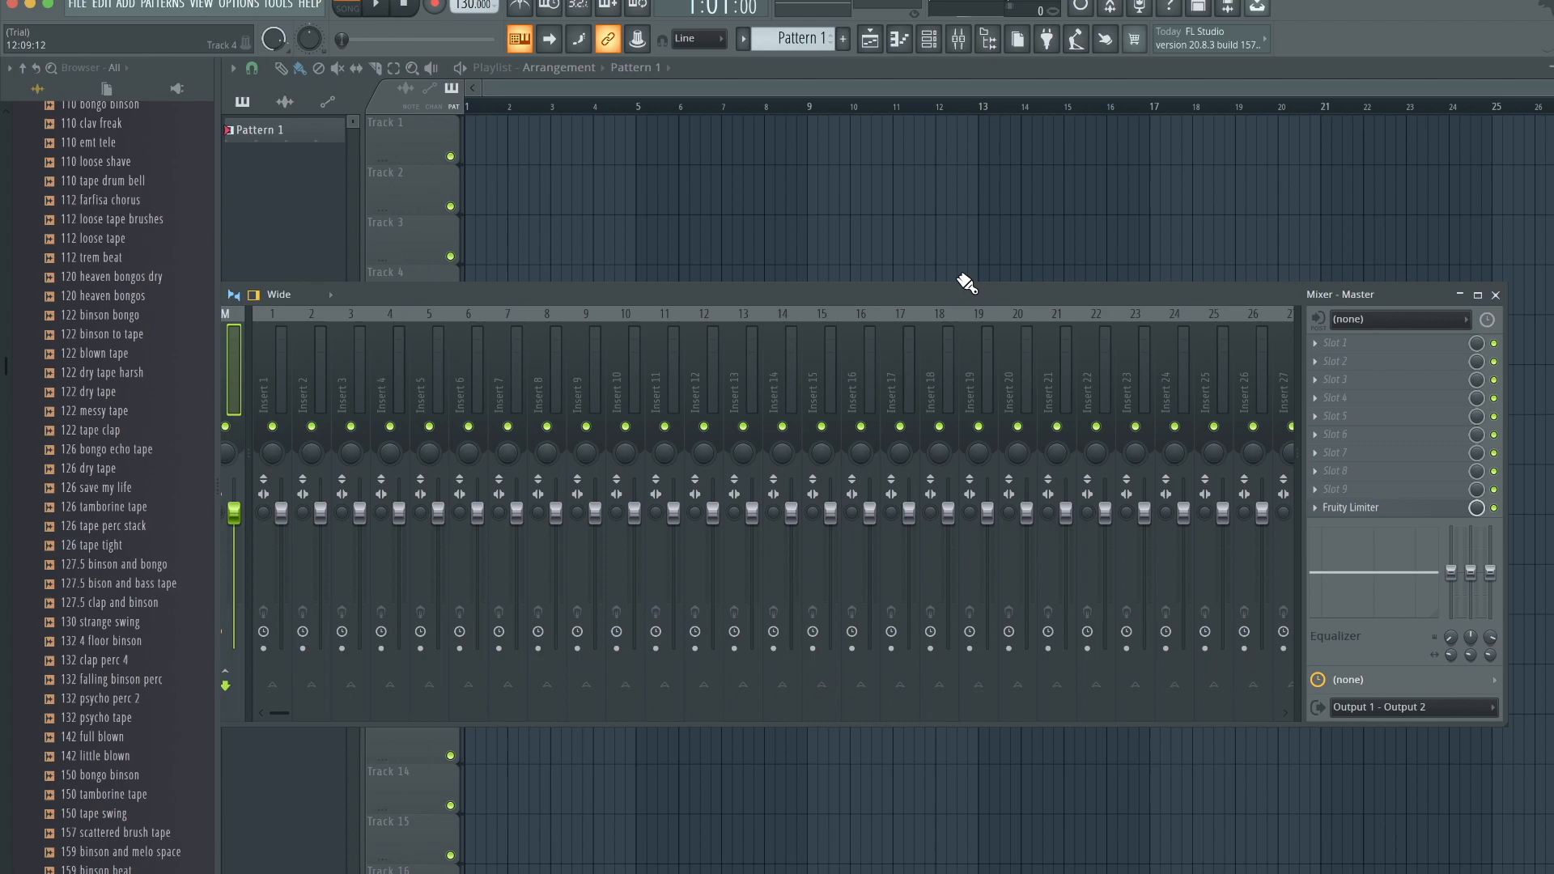
pyautogui.press('F6')
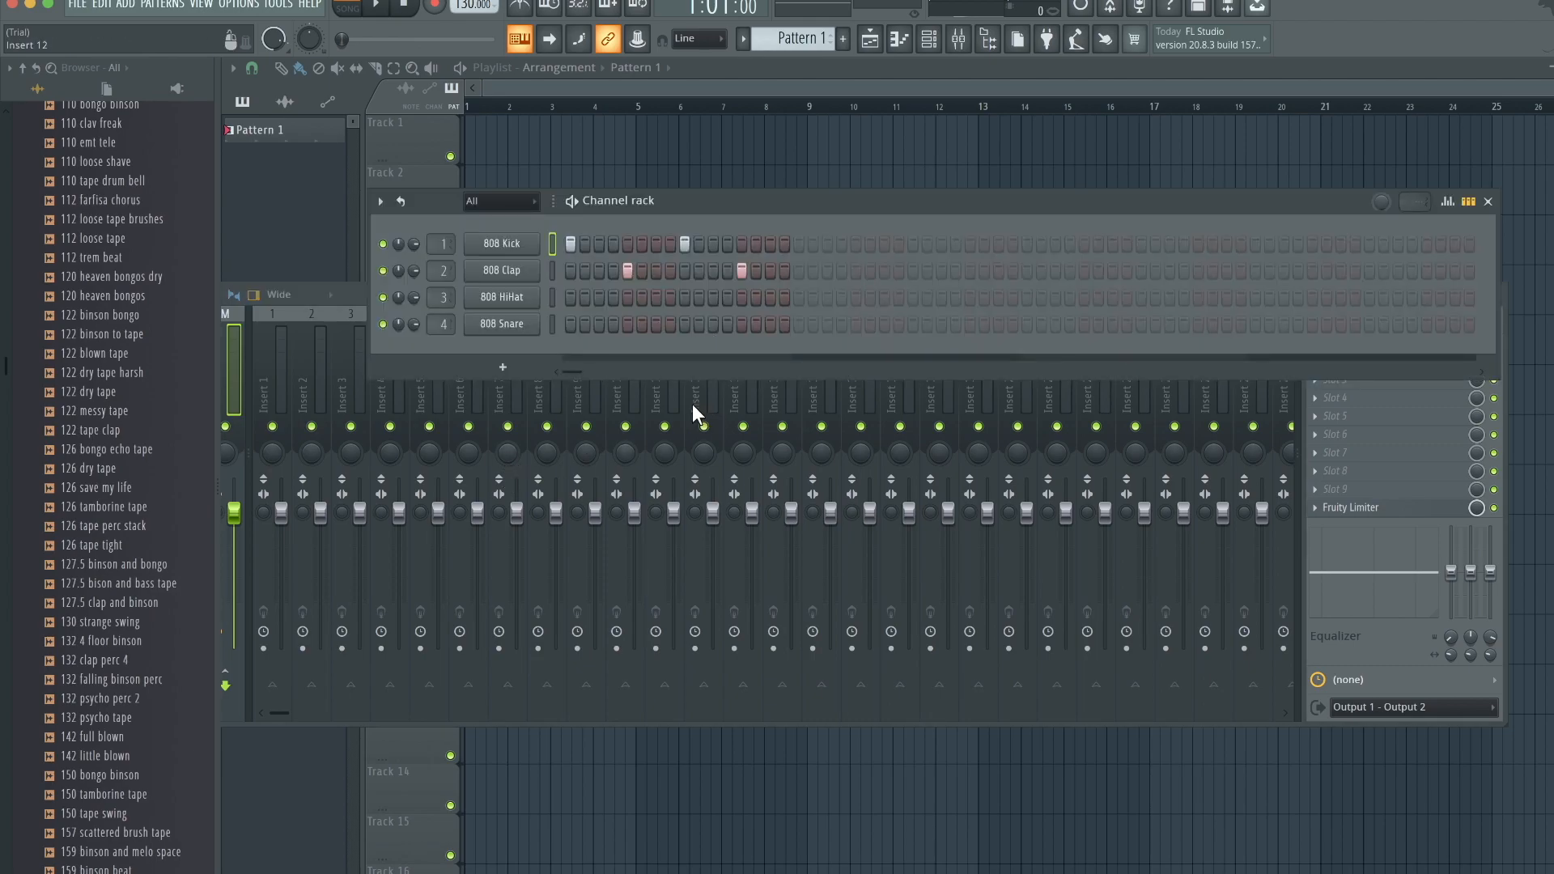
pyautogui.click(344, 297)
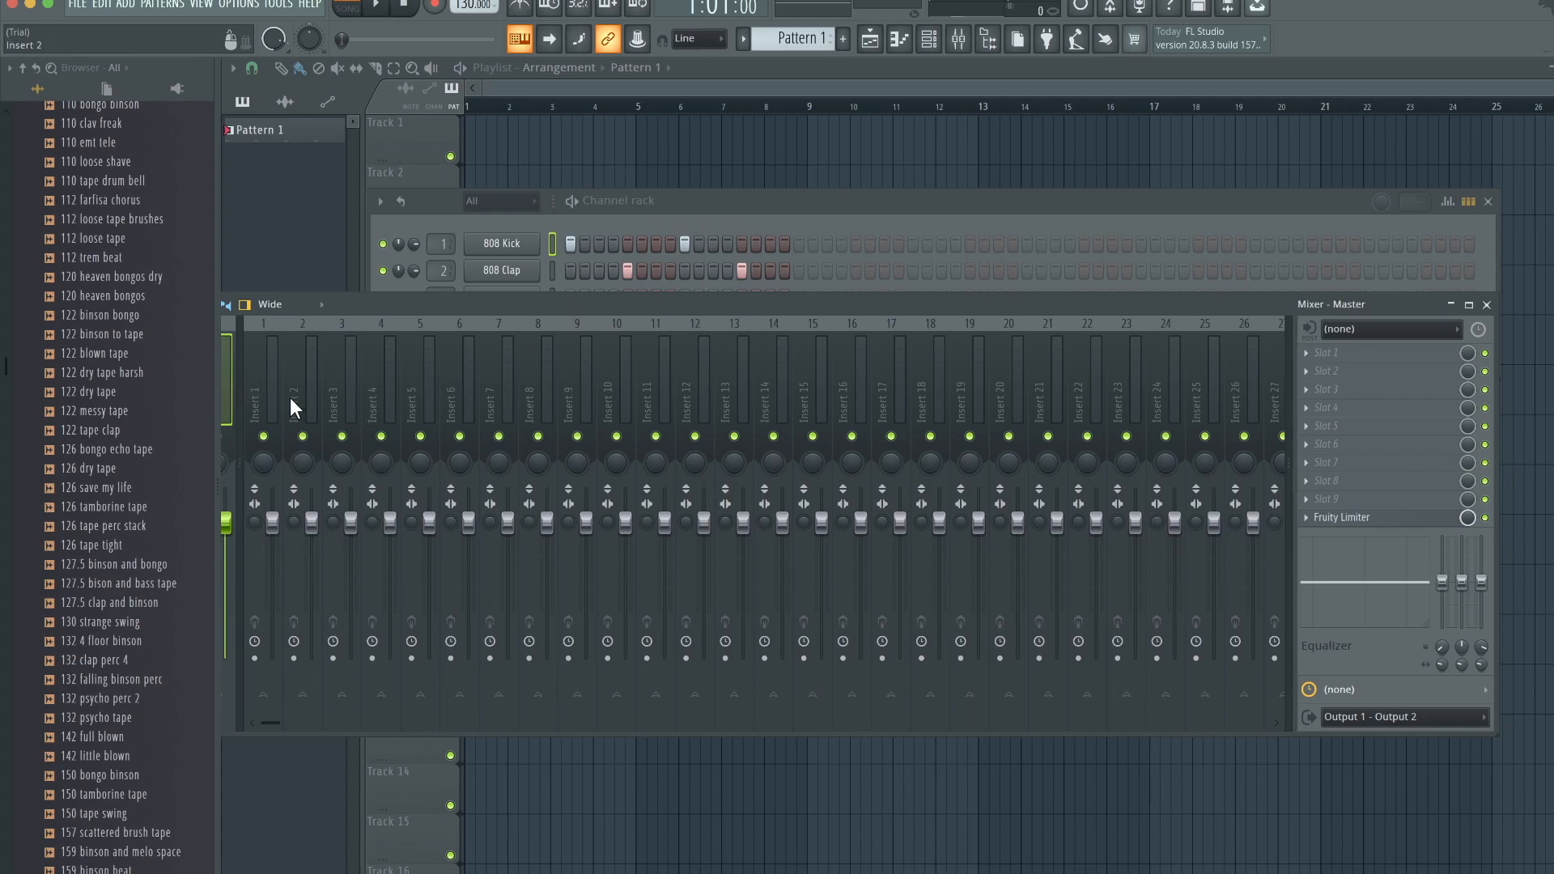
pyautogui.click(263, 6)
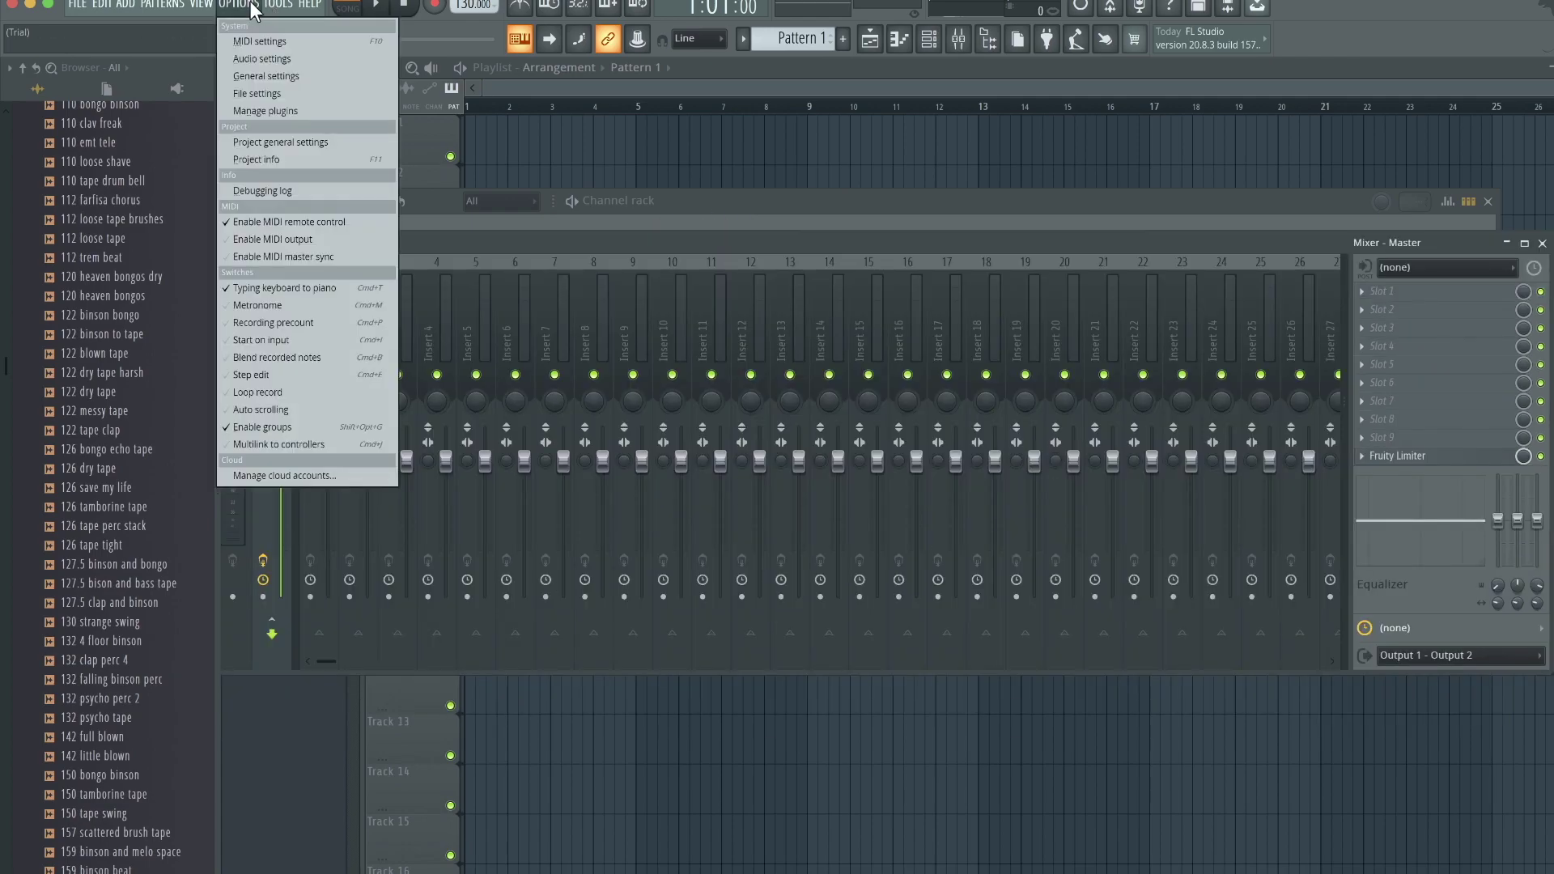
pyautogui.click(266, 65)
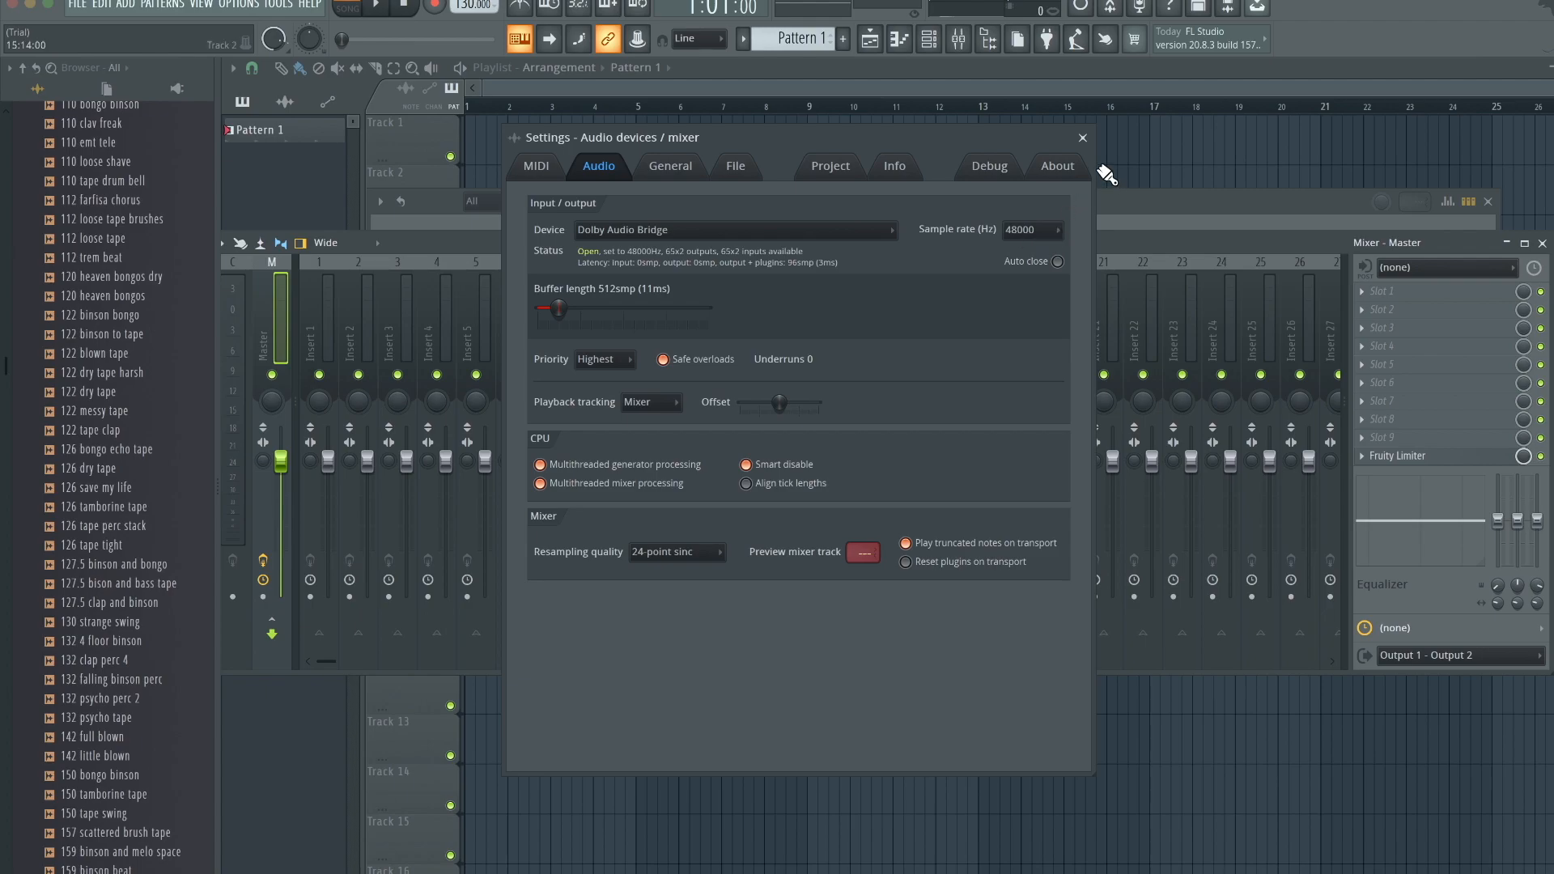
pyautogui.click(1083, 138)
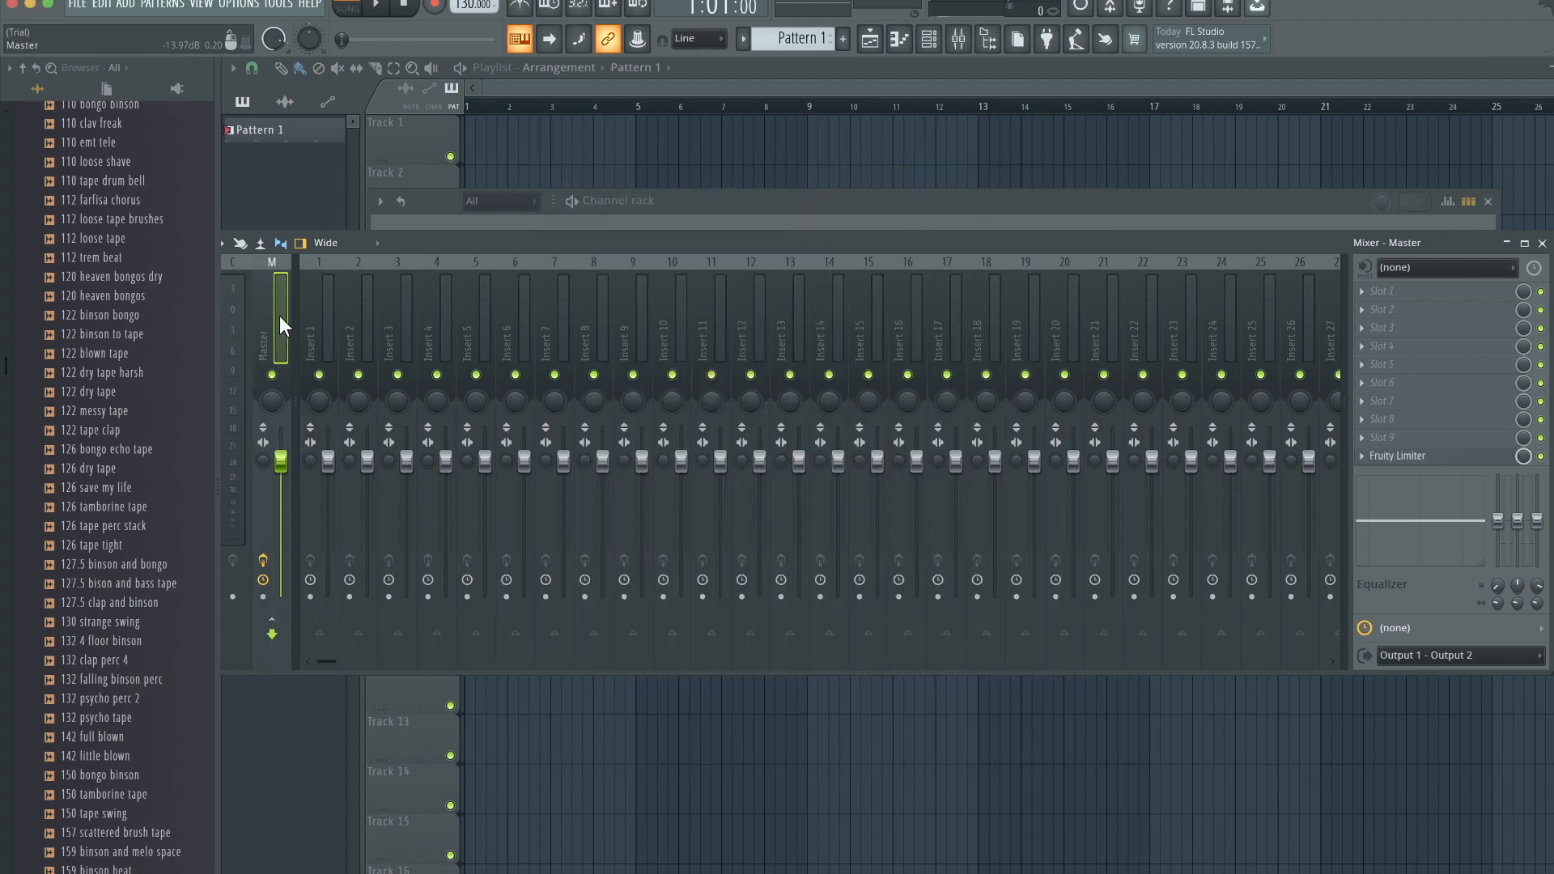
pyautogui.click(1427, 659)
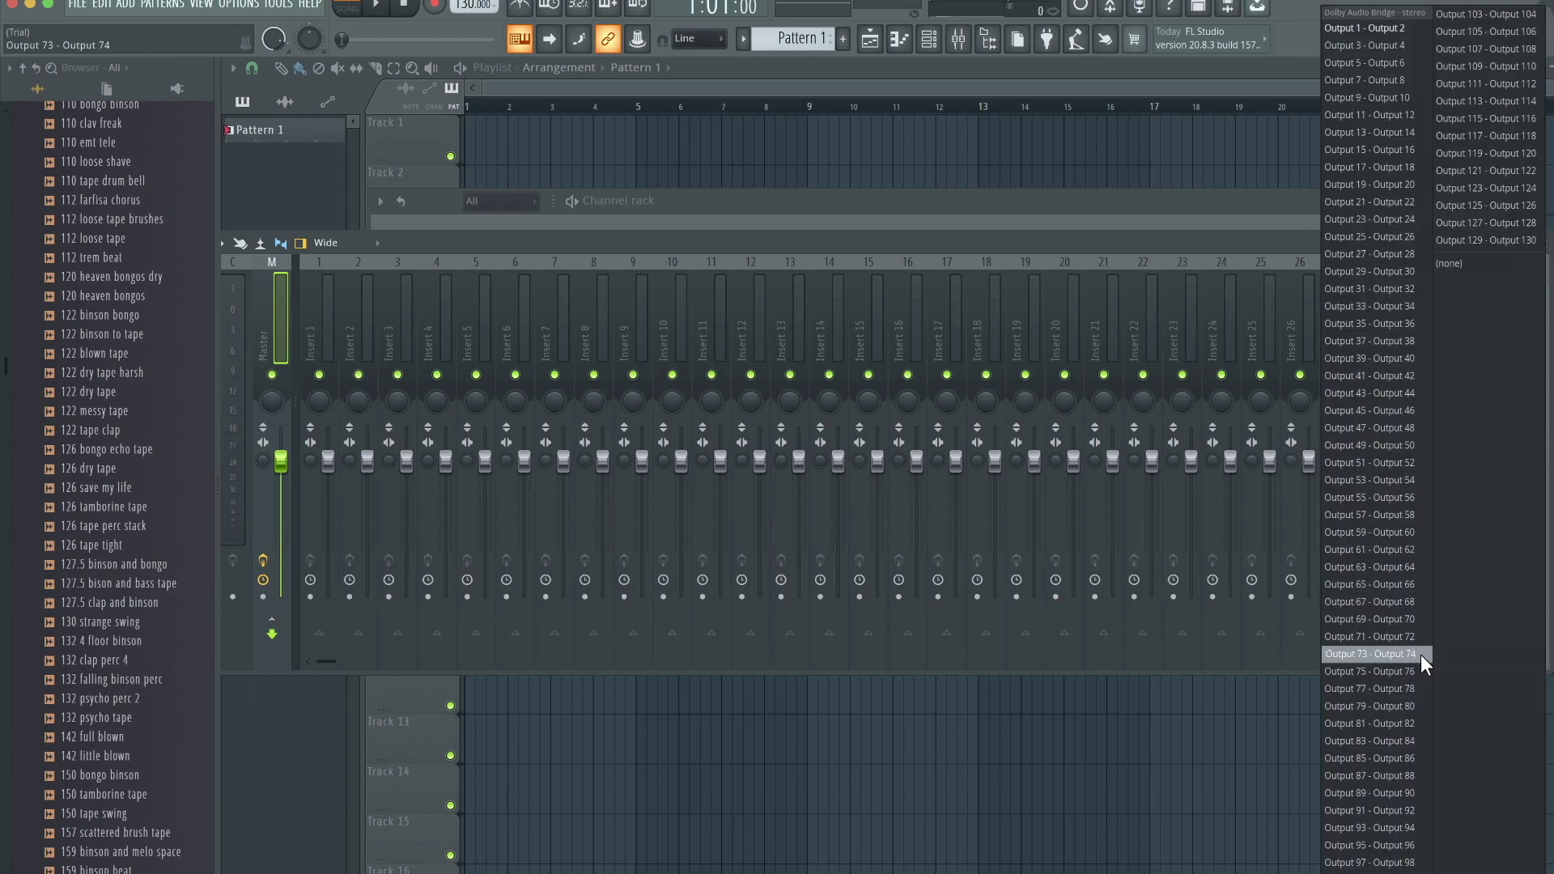
pyautogui.click(1456, 266)
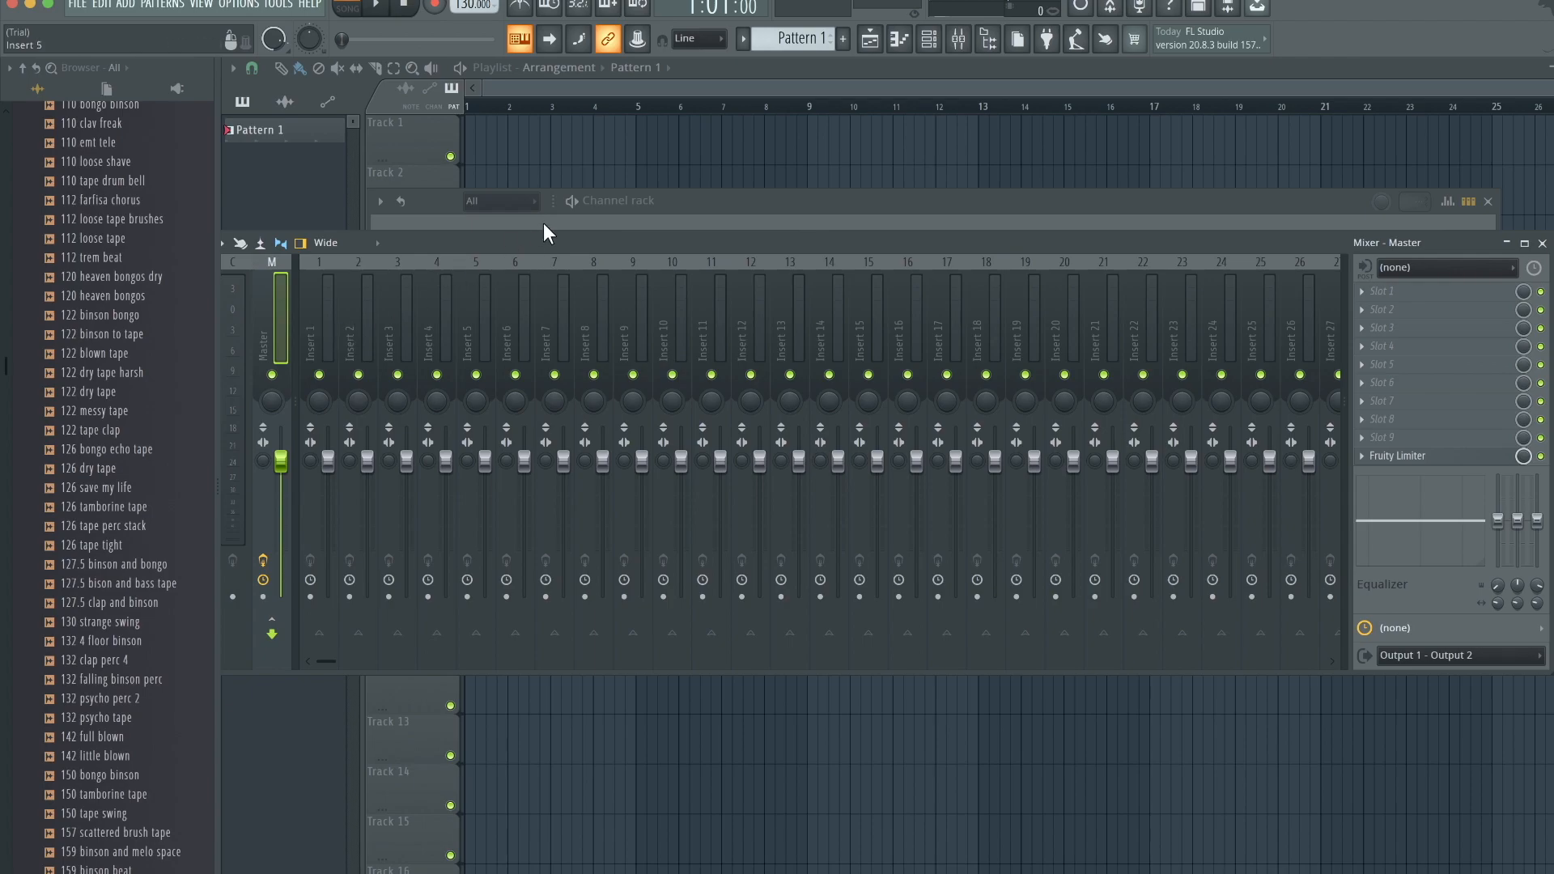
pyautogui.click(650, 203)
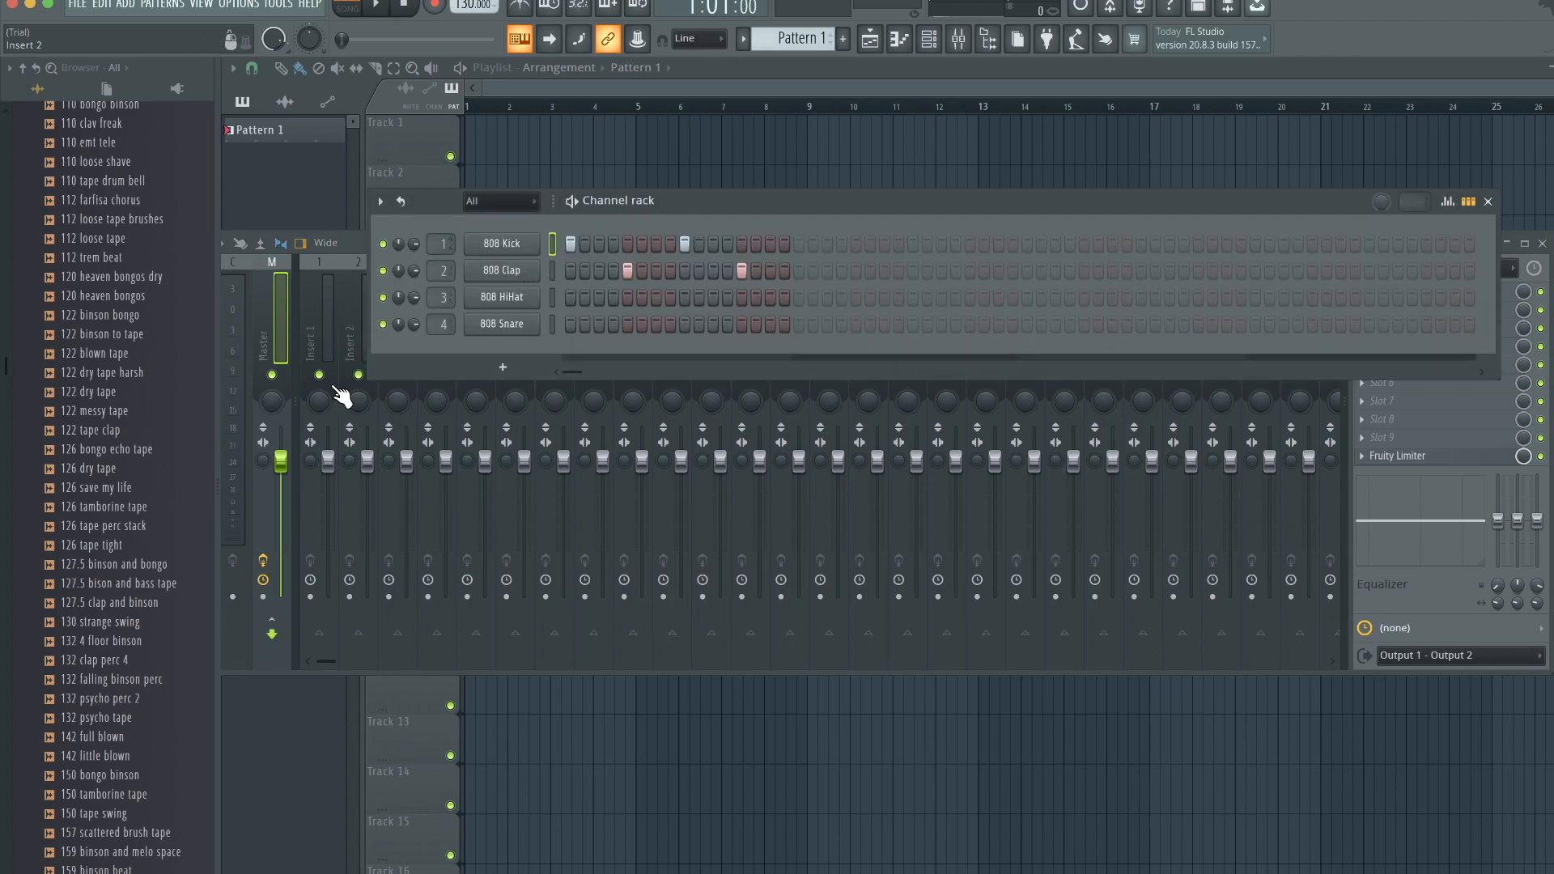
pyautogui.click(320, 342)
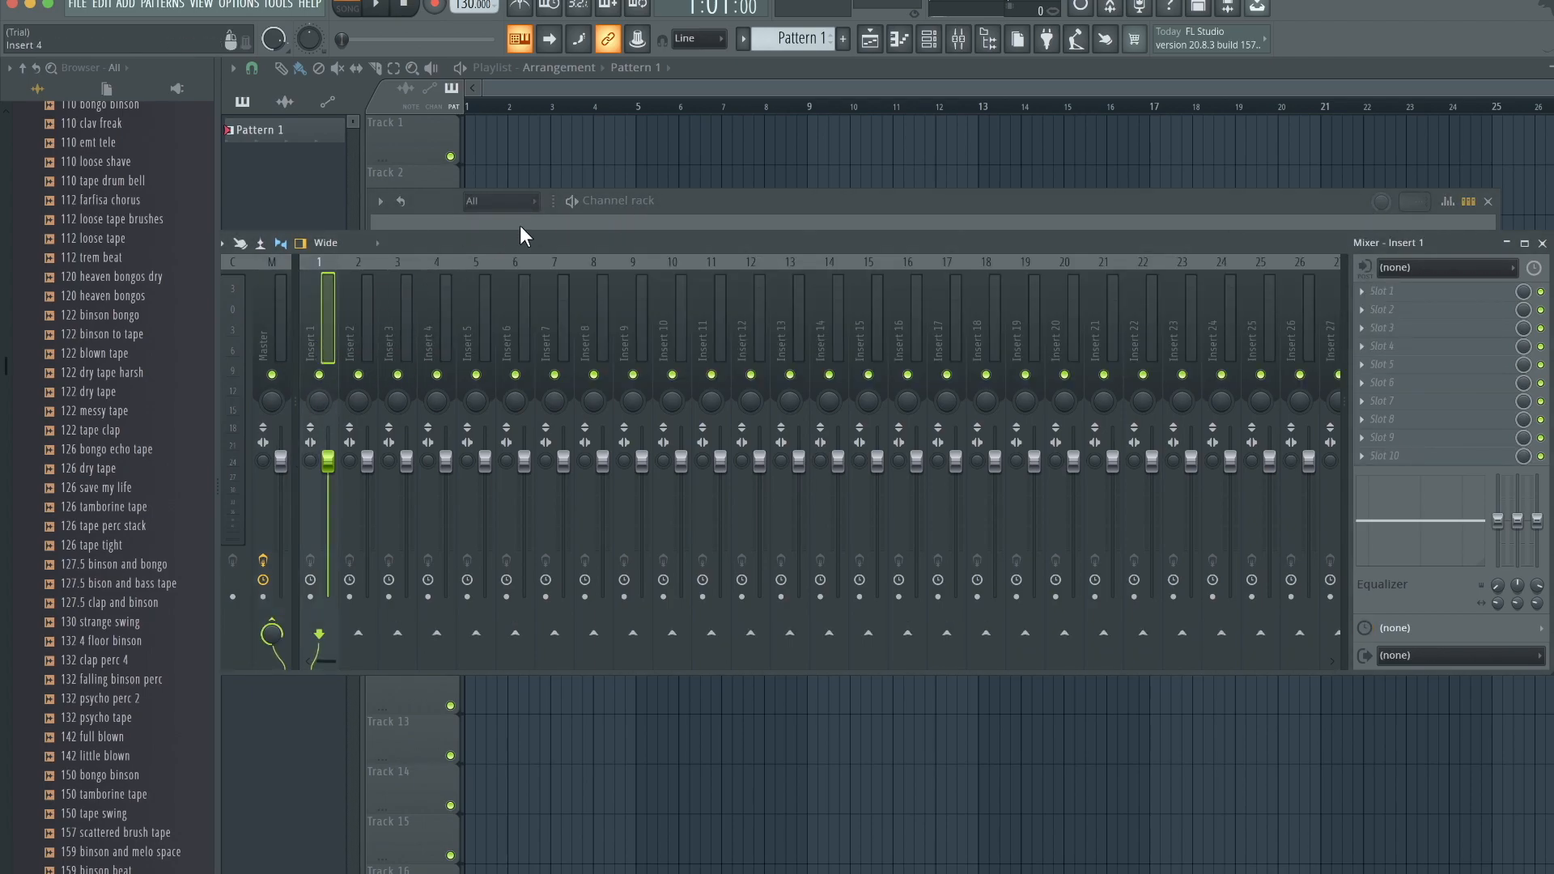
pyautogui.click(699, 201)
pyautogui.click(331, 317)
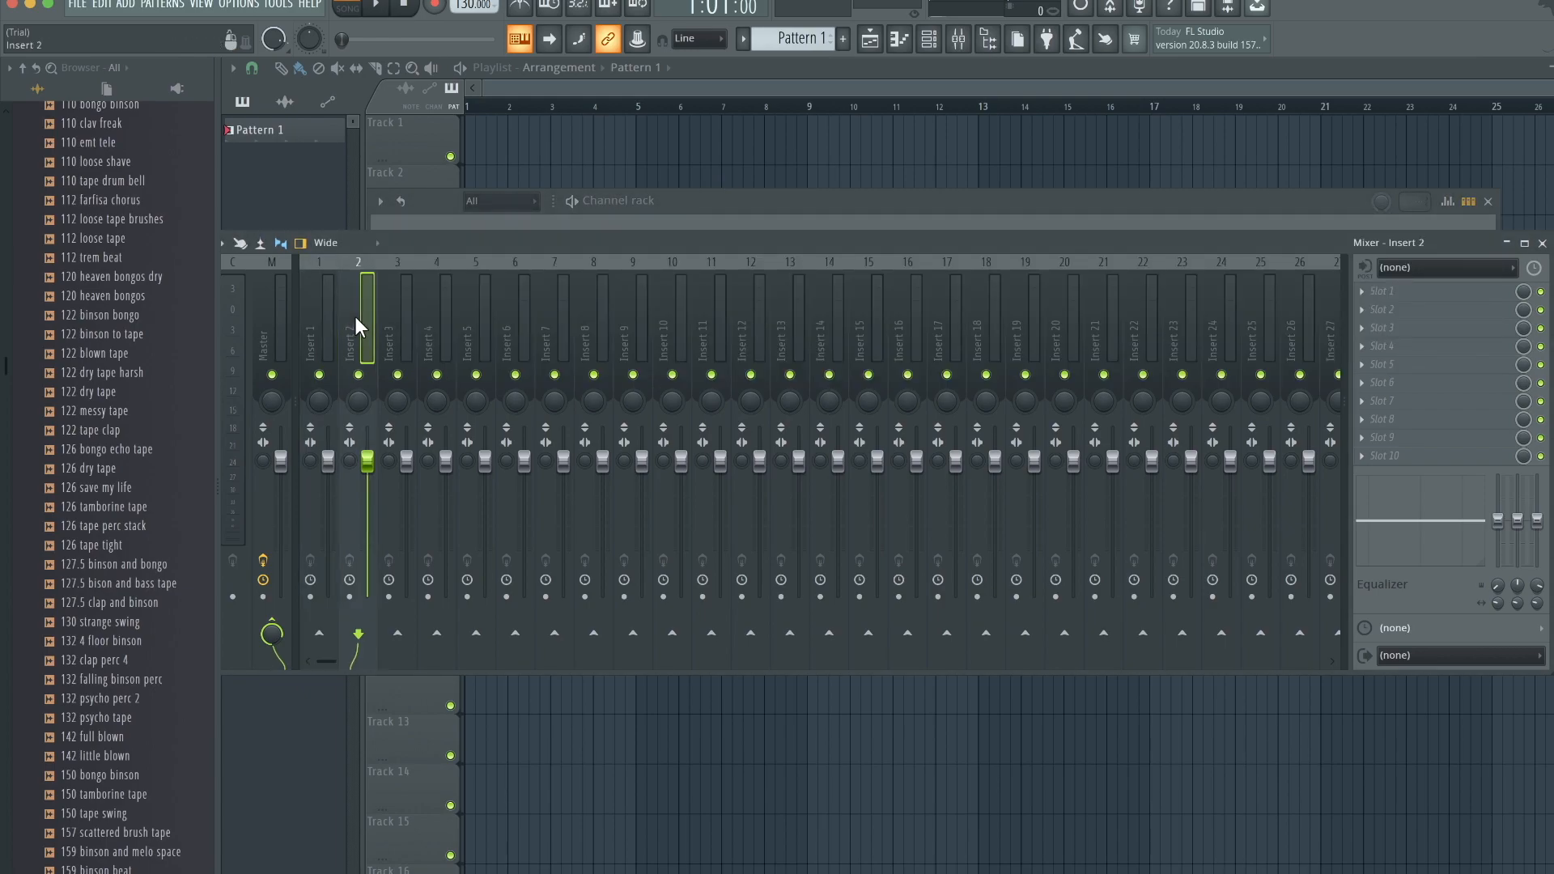
pyautogui.click(320, 315)
pyautogui.click(1445, 267)
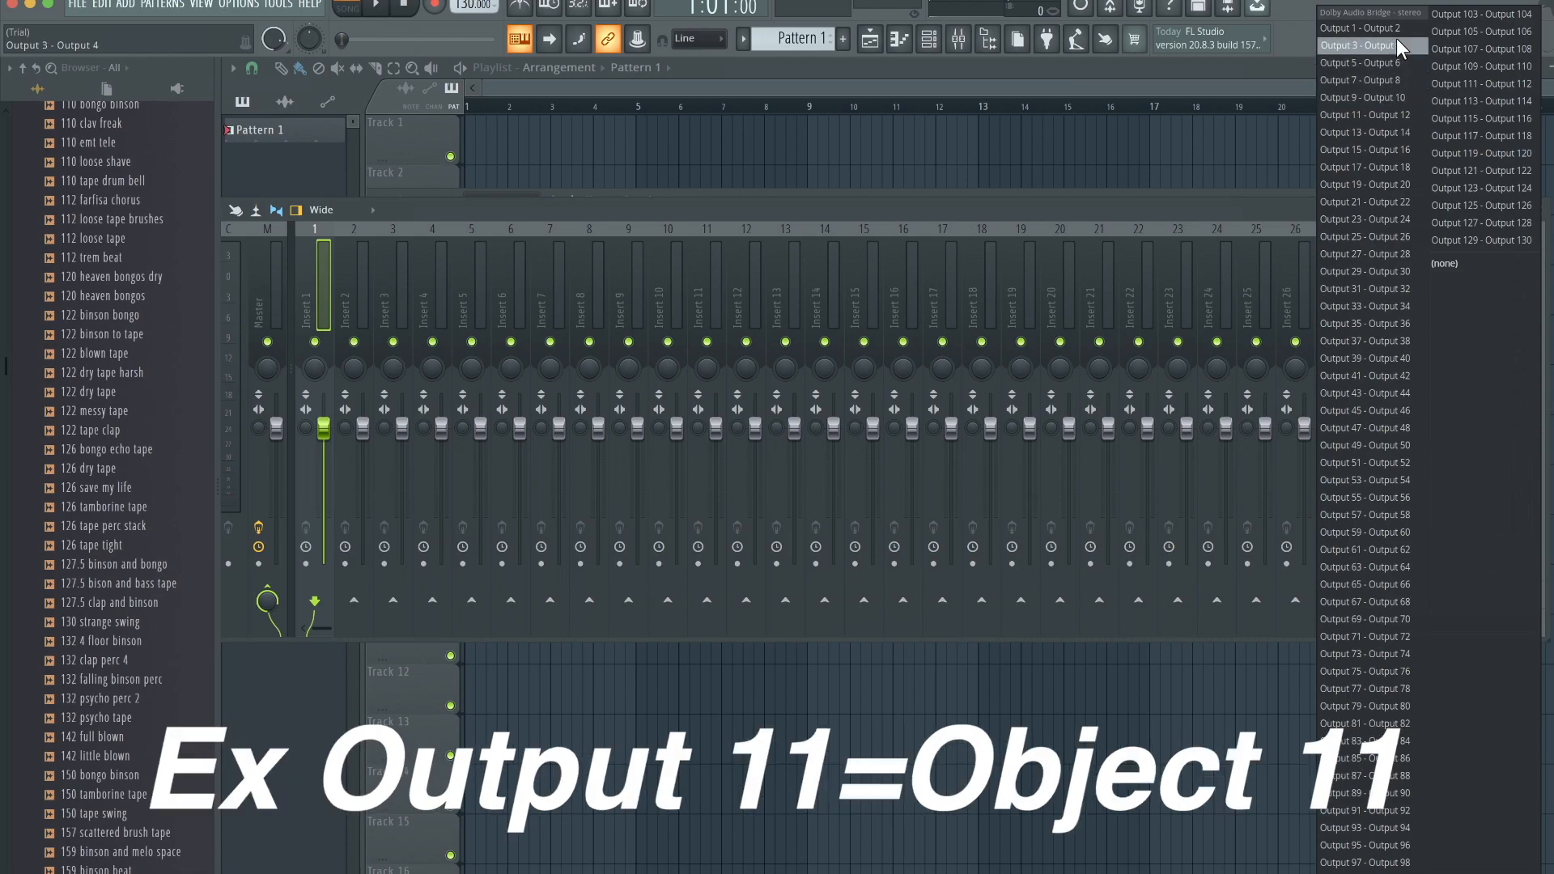
pyautogui.click(1223, 205)
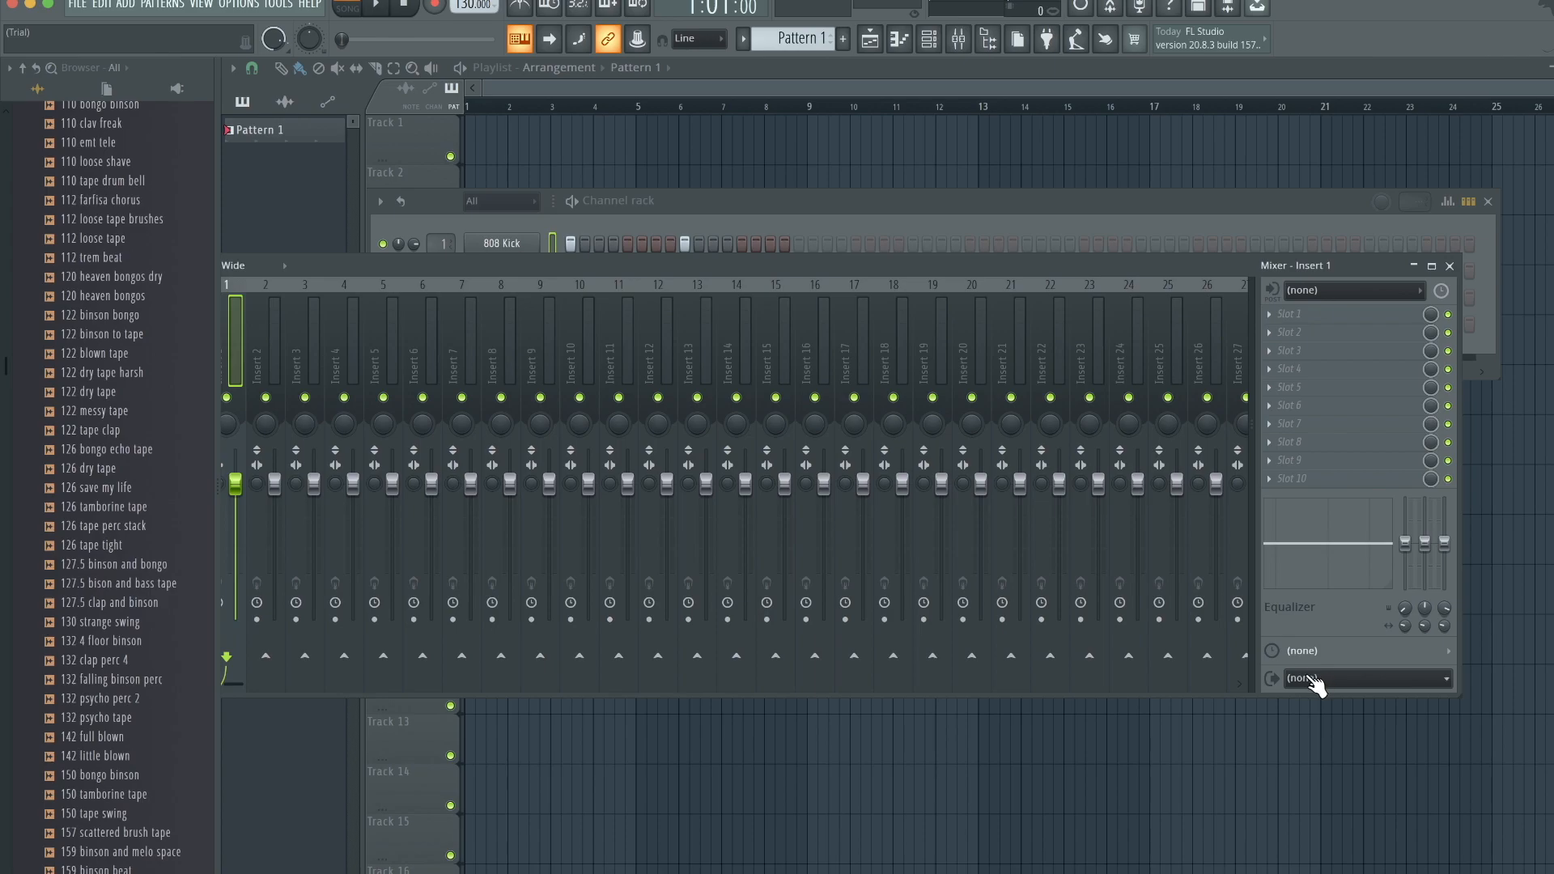
# Step: Route mixer Insert 1 to Dolby Audio Bridge Output 11 - Output 12
pyautogui.click(1322, 682)
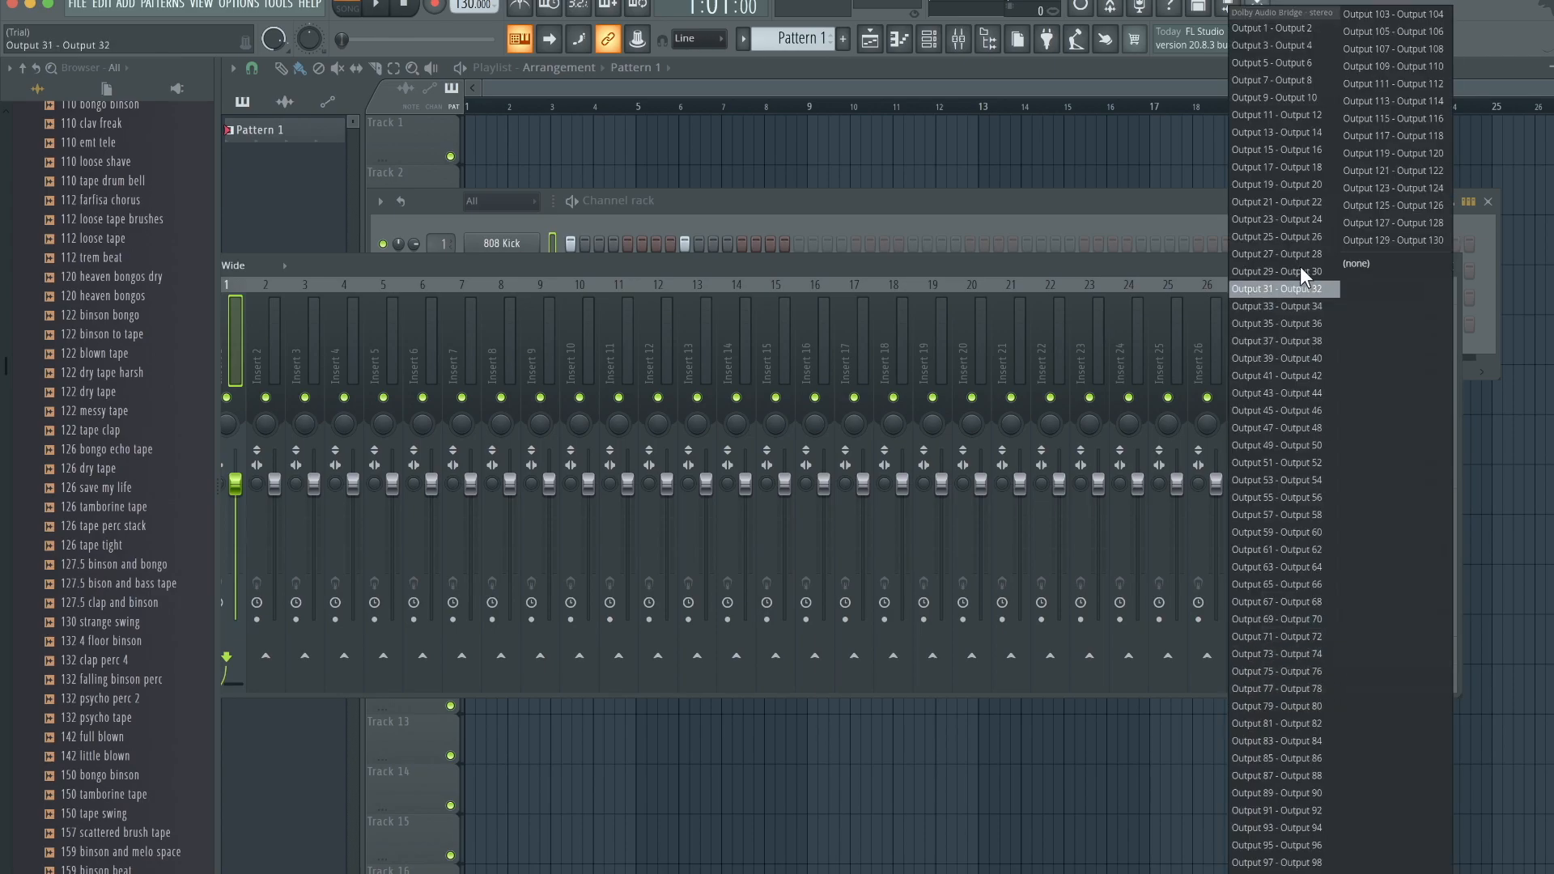
pyautogui.click(1301, 118)
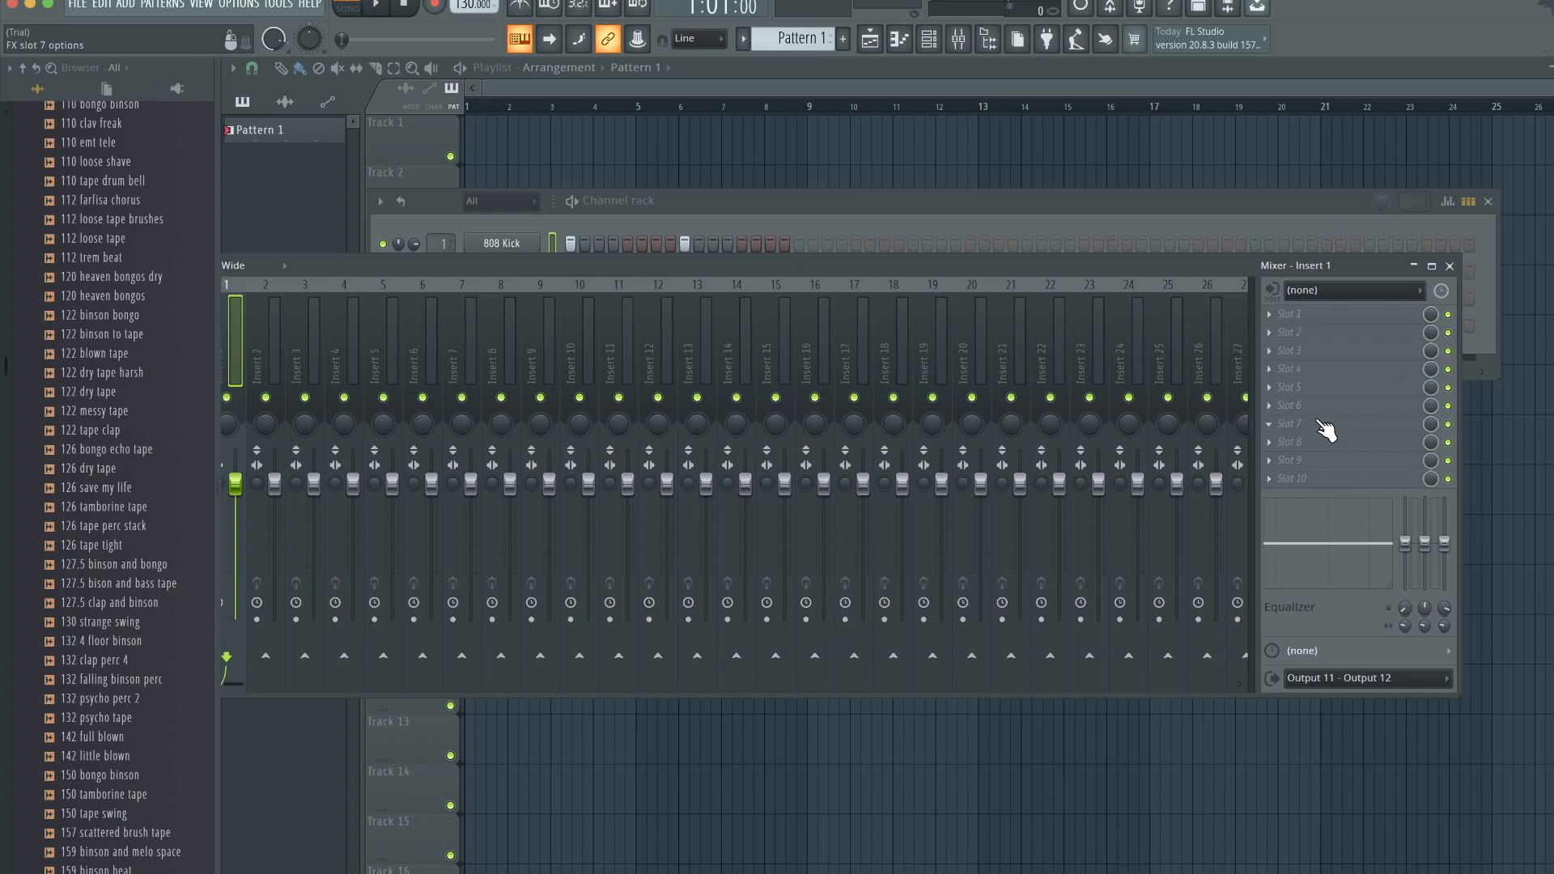
# Step: Load the AU Dolby Atmos Music Panner into Insert 1's first effect slot
pyautogui.moveTo(1290, 314)
pyautogui.click(1296, 316)
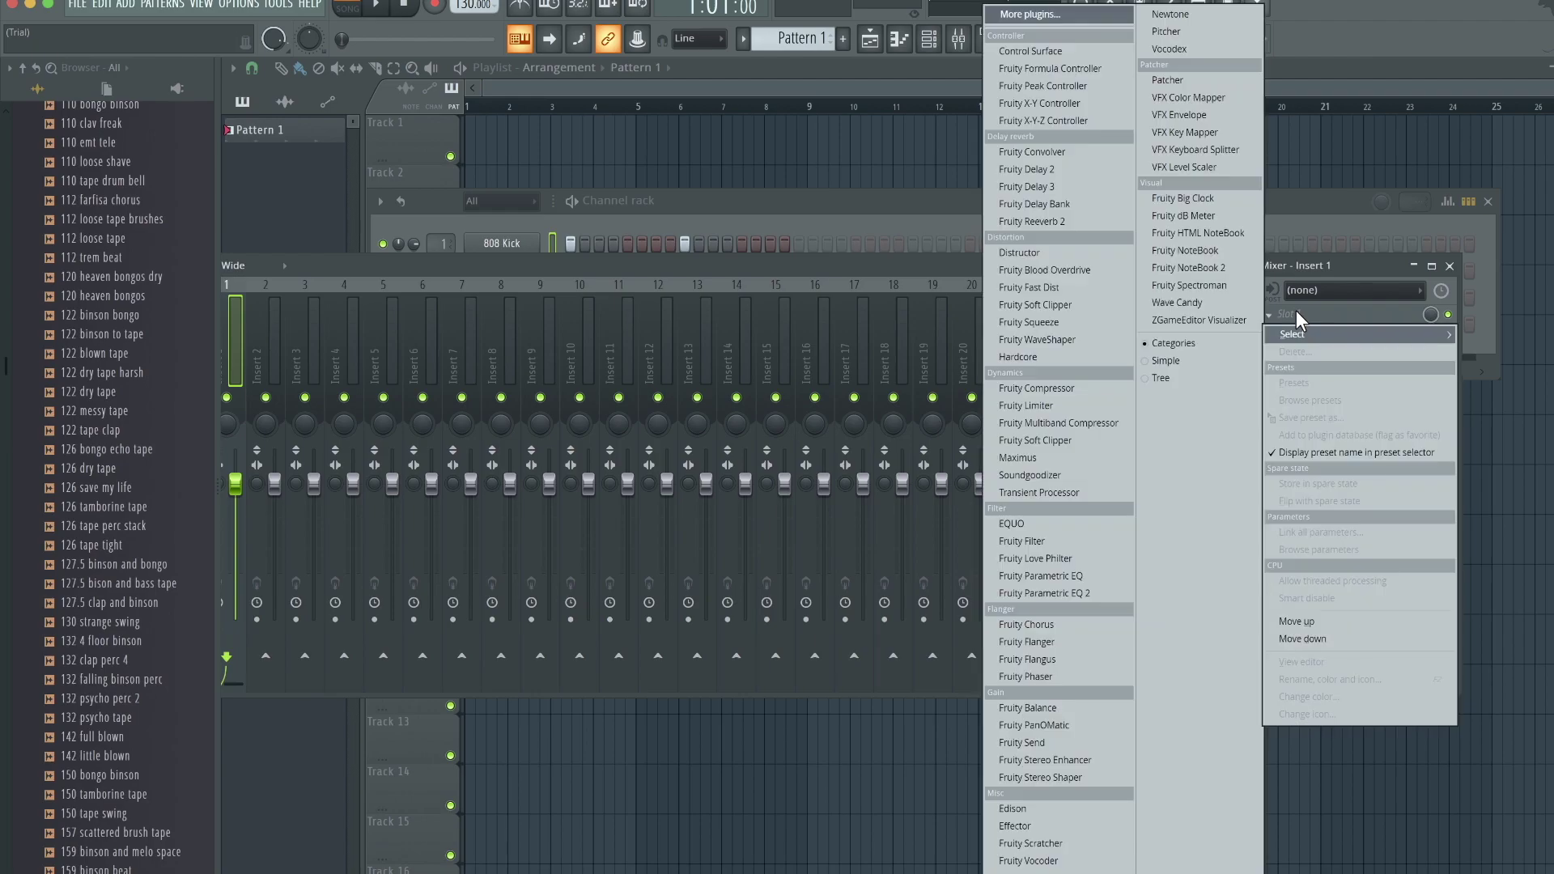
pyautogui.click(1055, 16)
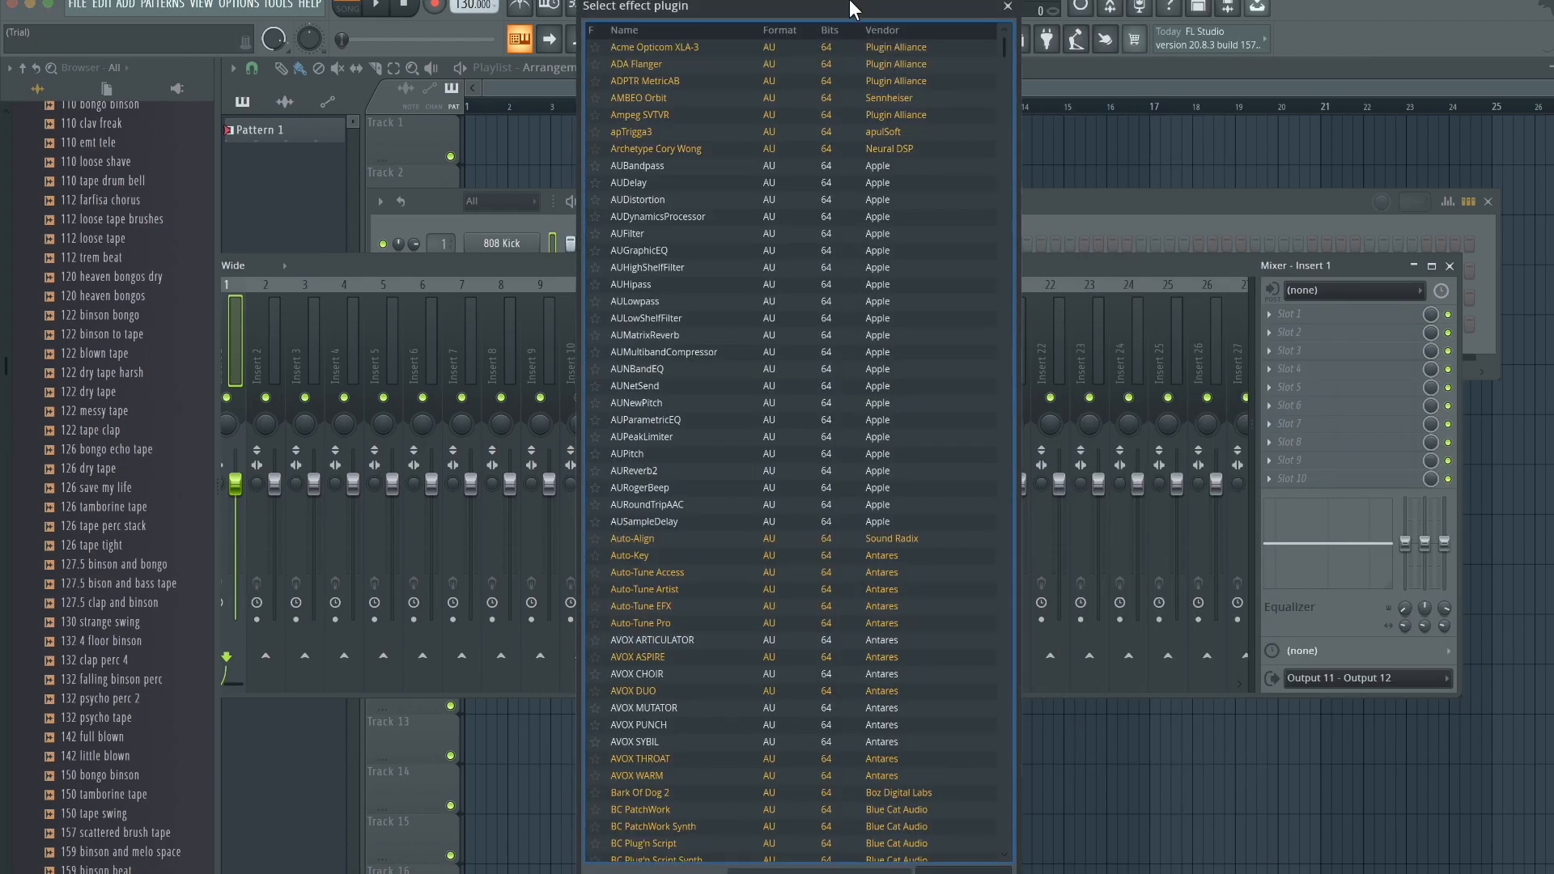
pyautogui.moveTo(856, 10); pyautogui.dragTo(863, 12)
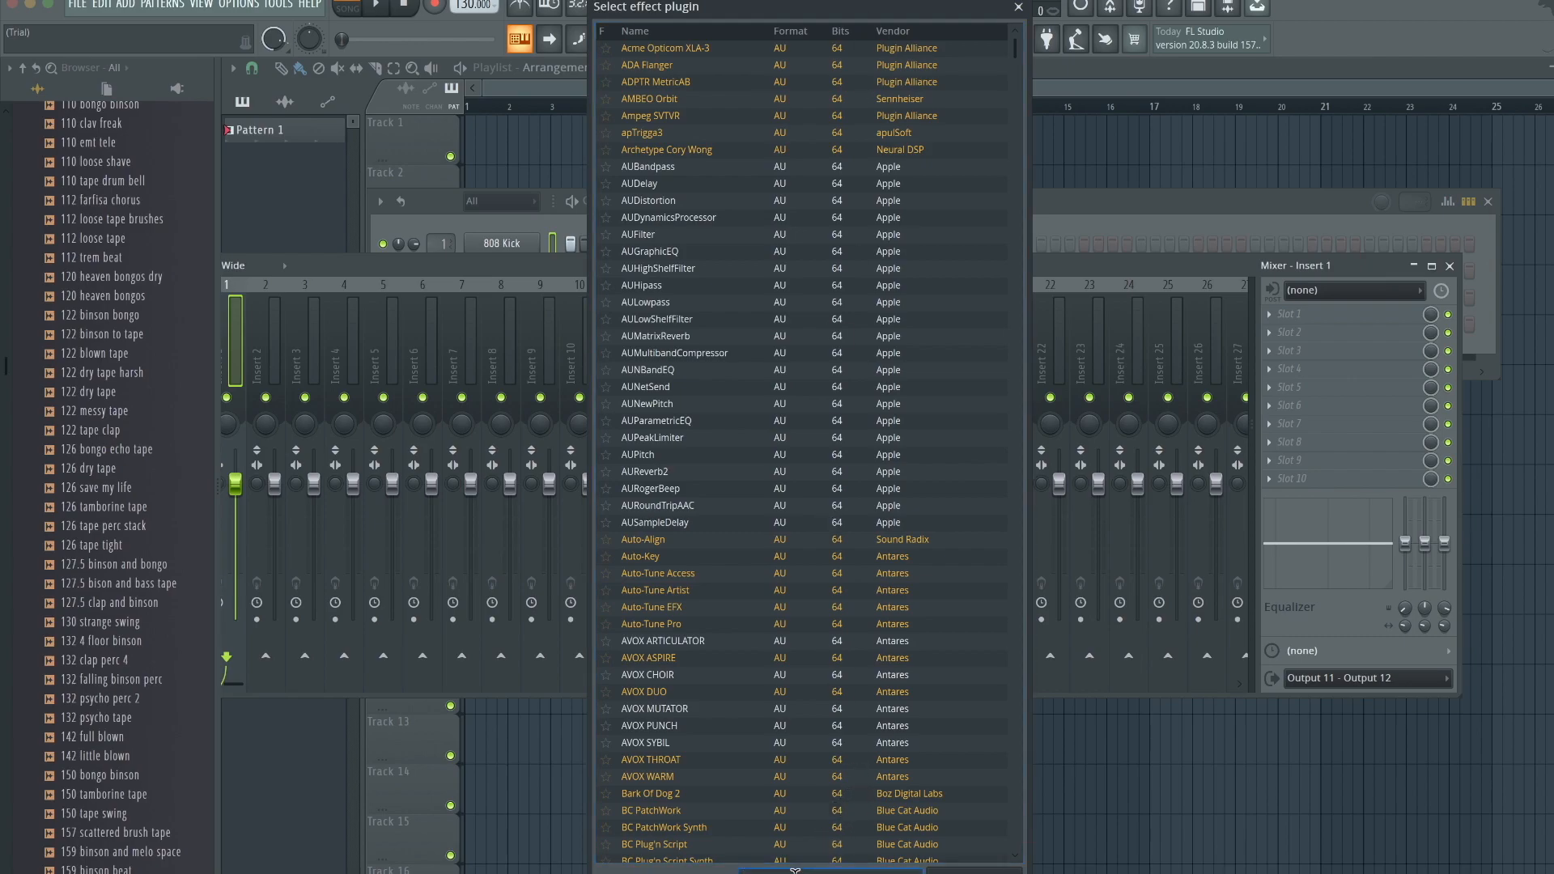
pyautogui.write('dolby')
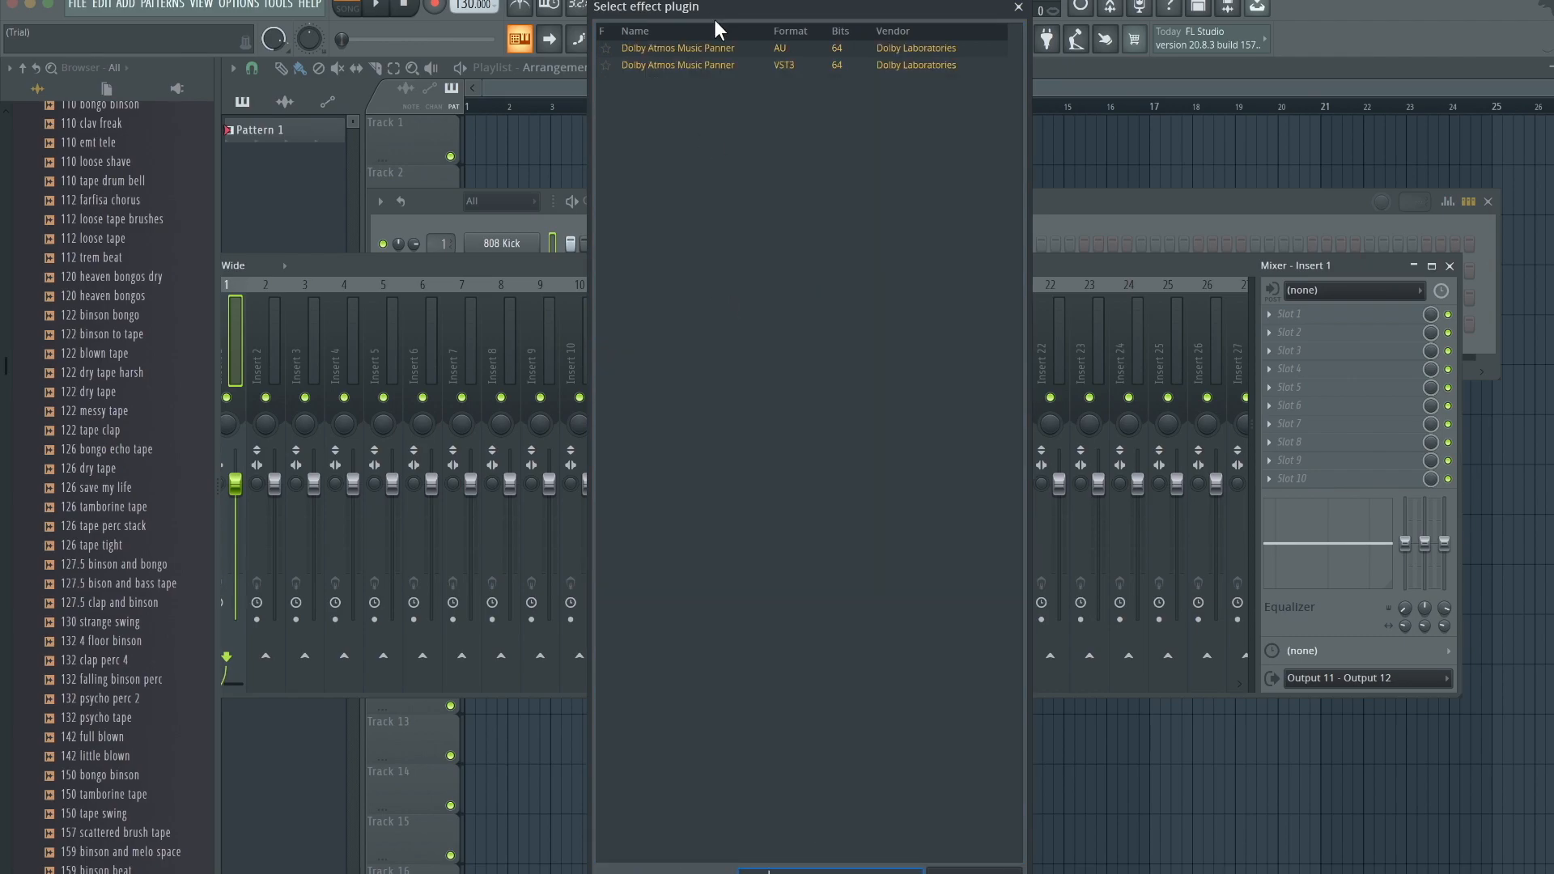
pyautogui.moveTo(720, 20); pyautogui.dragTo(768, 283)
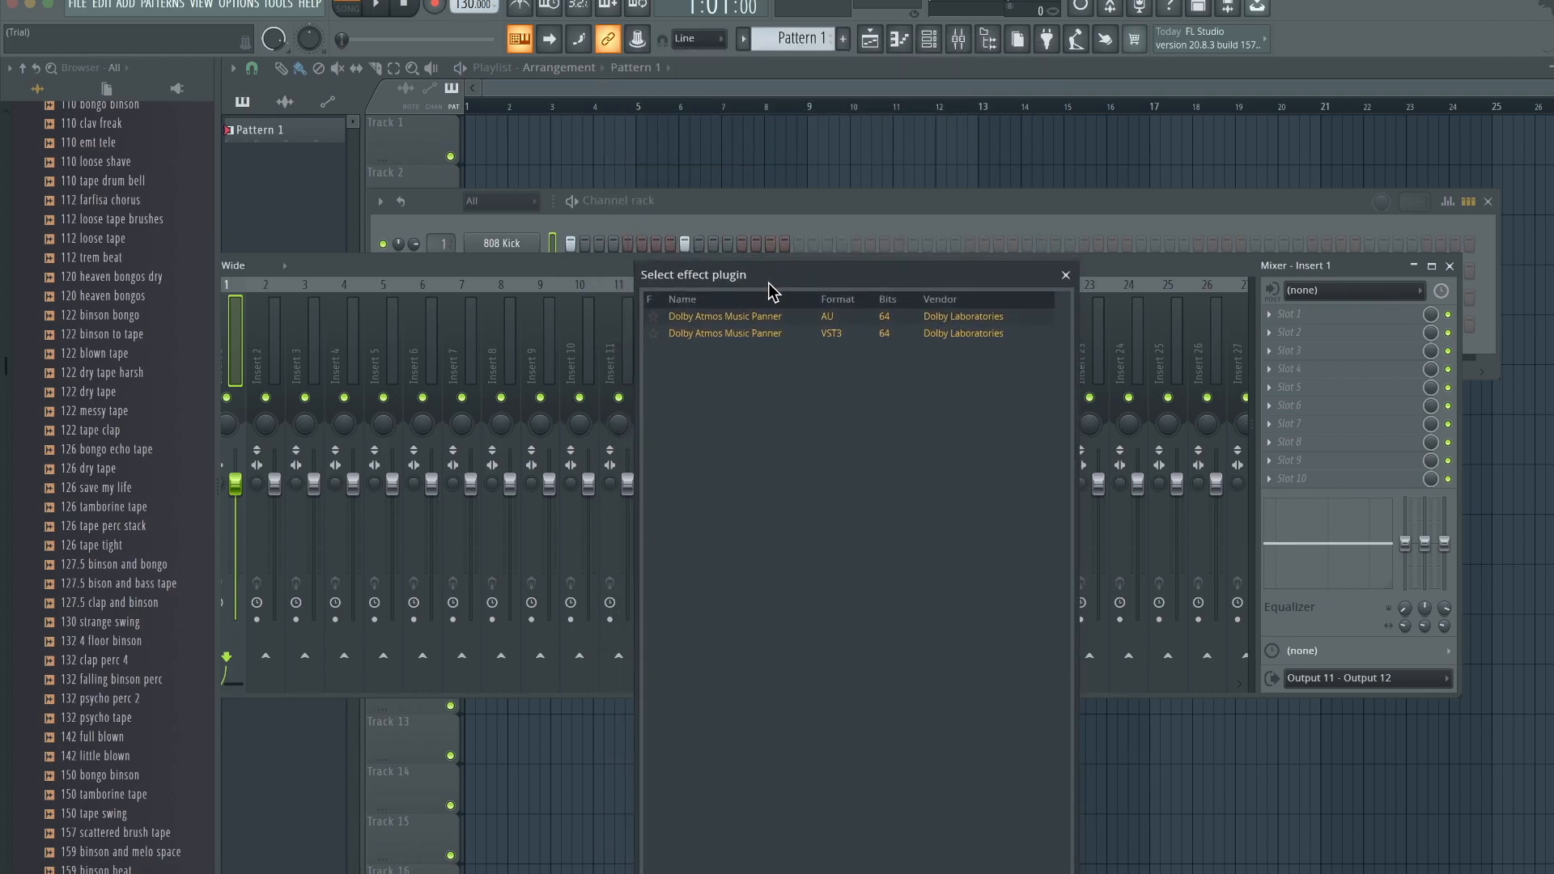
pyautogui.click(780, 316)
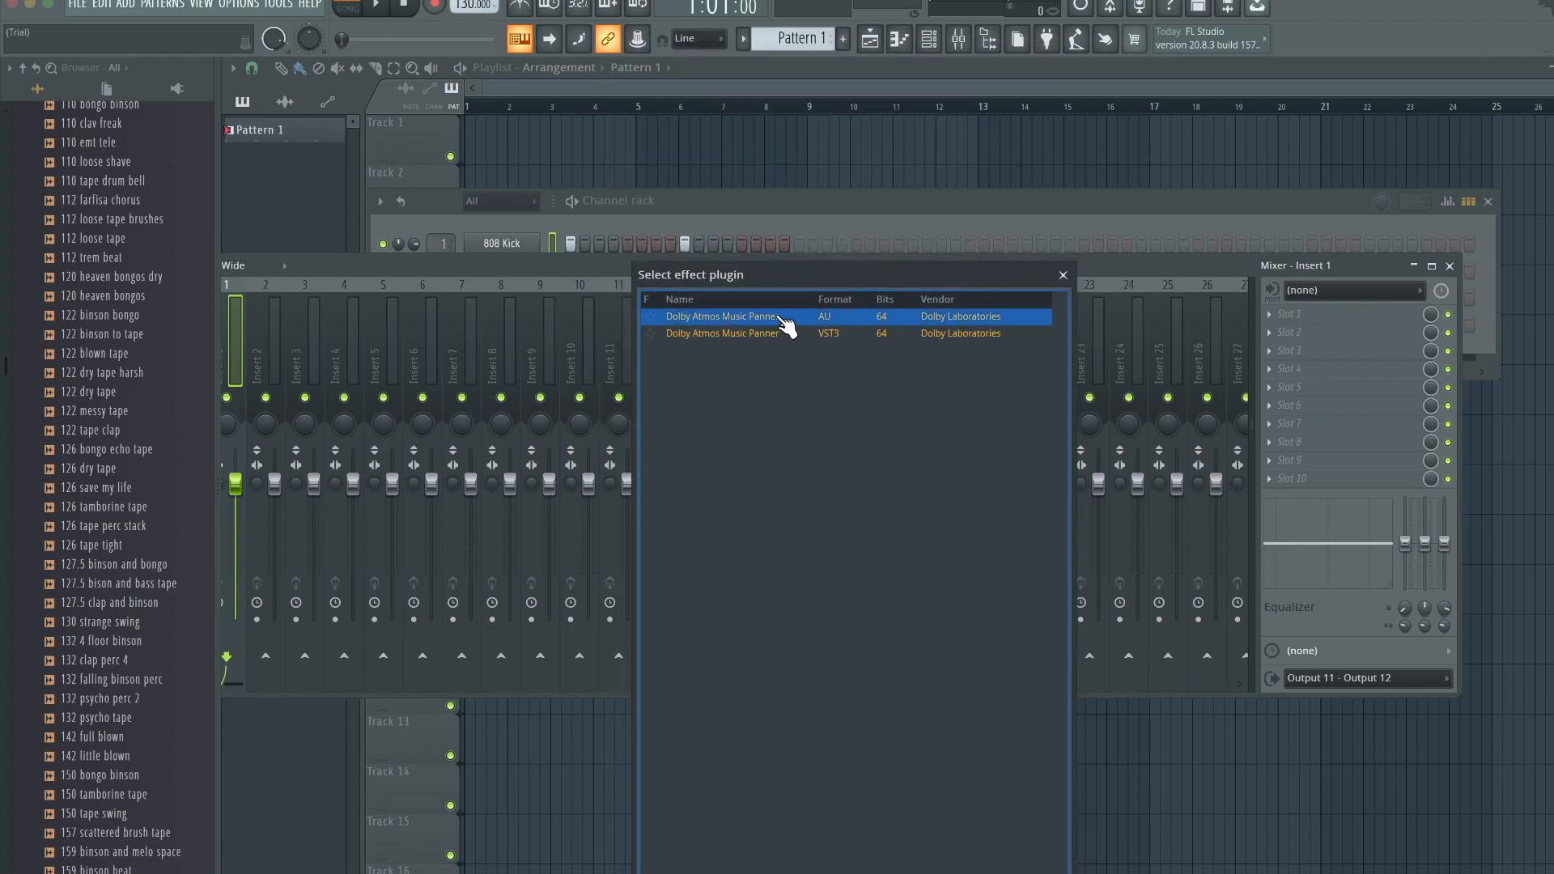
pyautogui.doubleClick(779, 316)
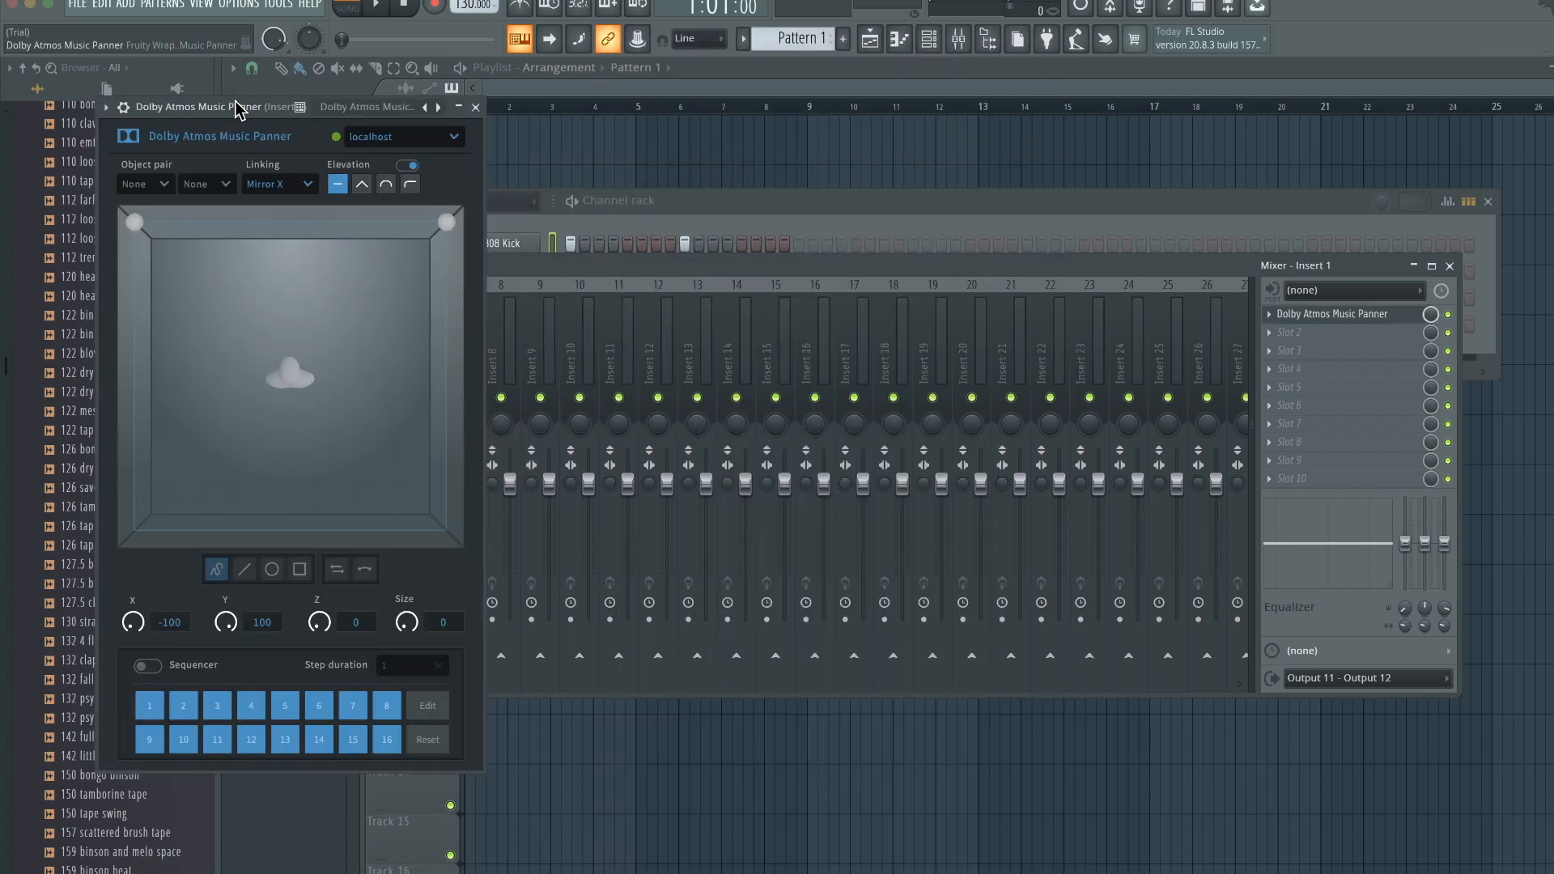
# Step: Arrange the panner and mixer windows near the screen centre and nudge the panned object
pyautogui.moveTo(238, 108); pyautogui.dragTo(812, 163)
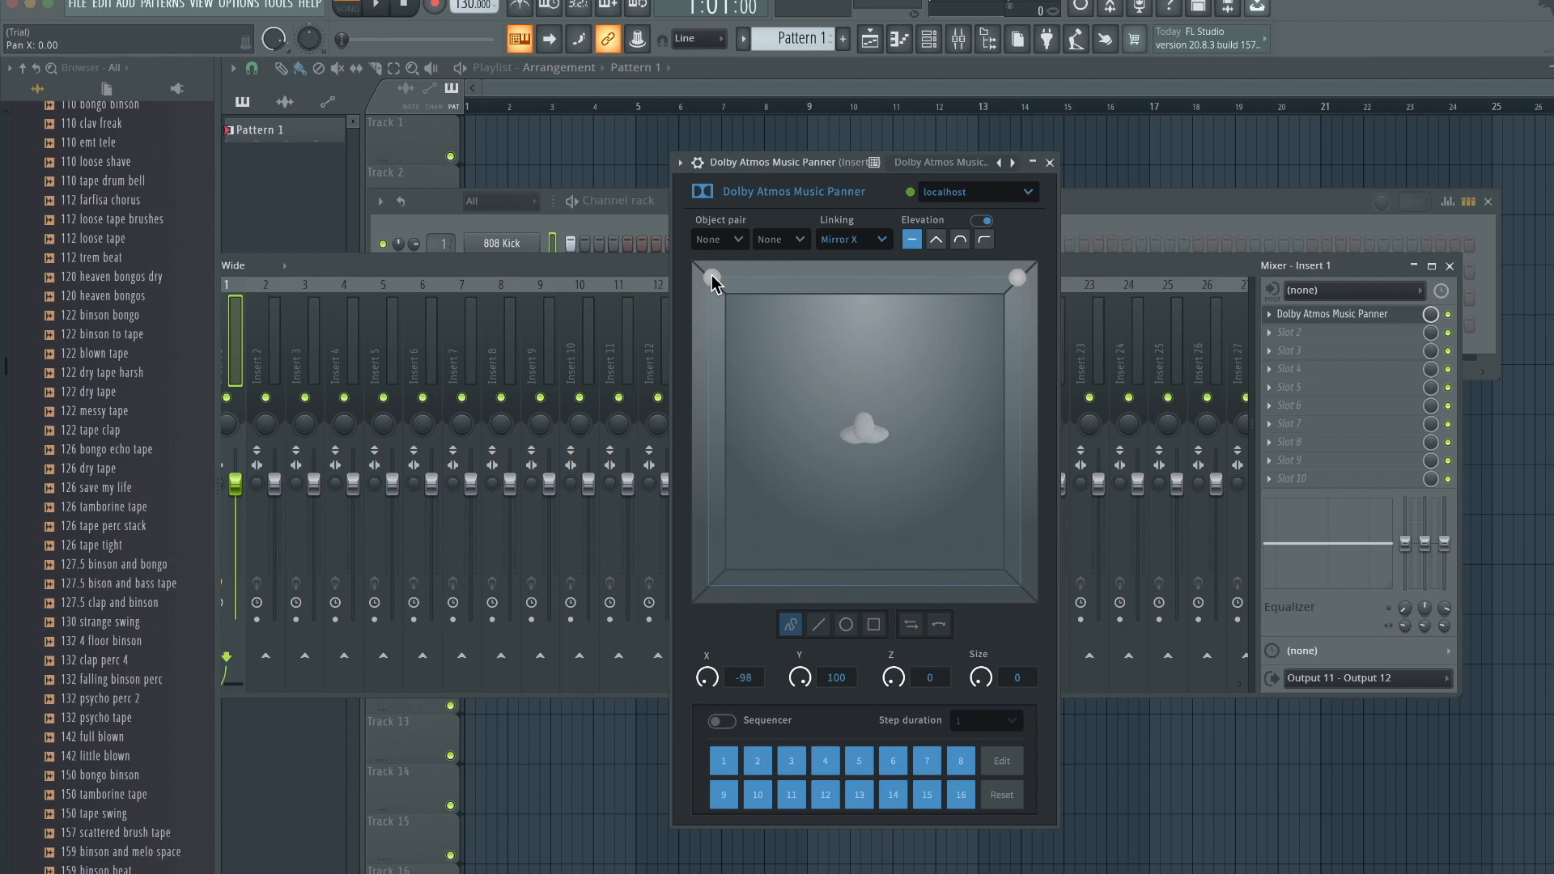
pyautogui.moveTo(713, 274)
pyautogui.mouseDown()
pyautogui.moveTo(687, 298)
pyautogui.moveTo(683, 261)
pyautogui.mouseUp()
pyautogui.moveTo(765, 163); pyautogui.dragTo(738, 151)
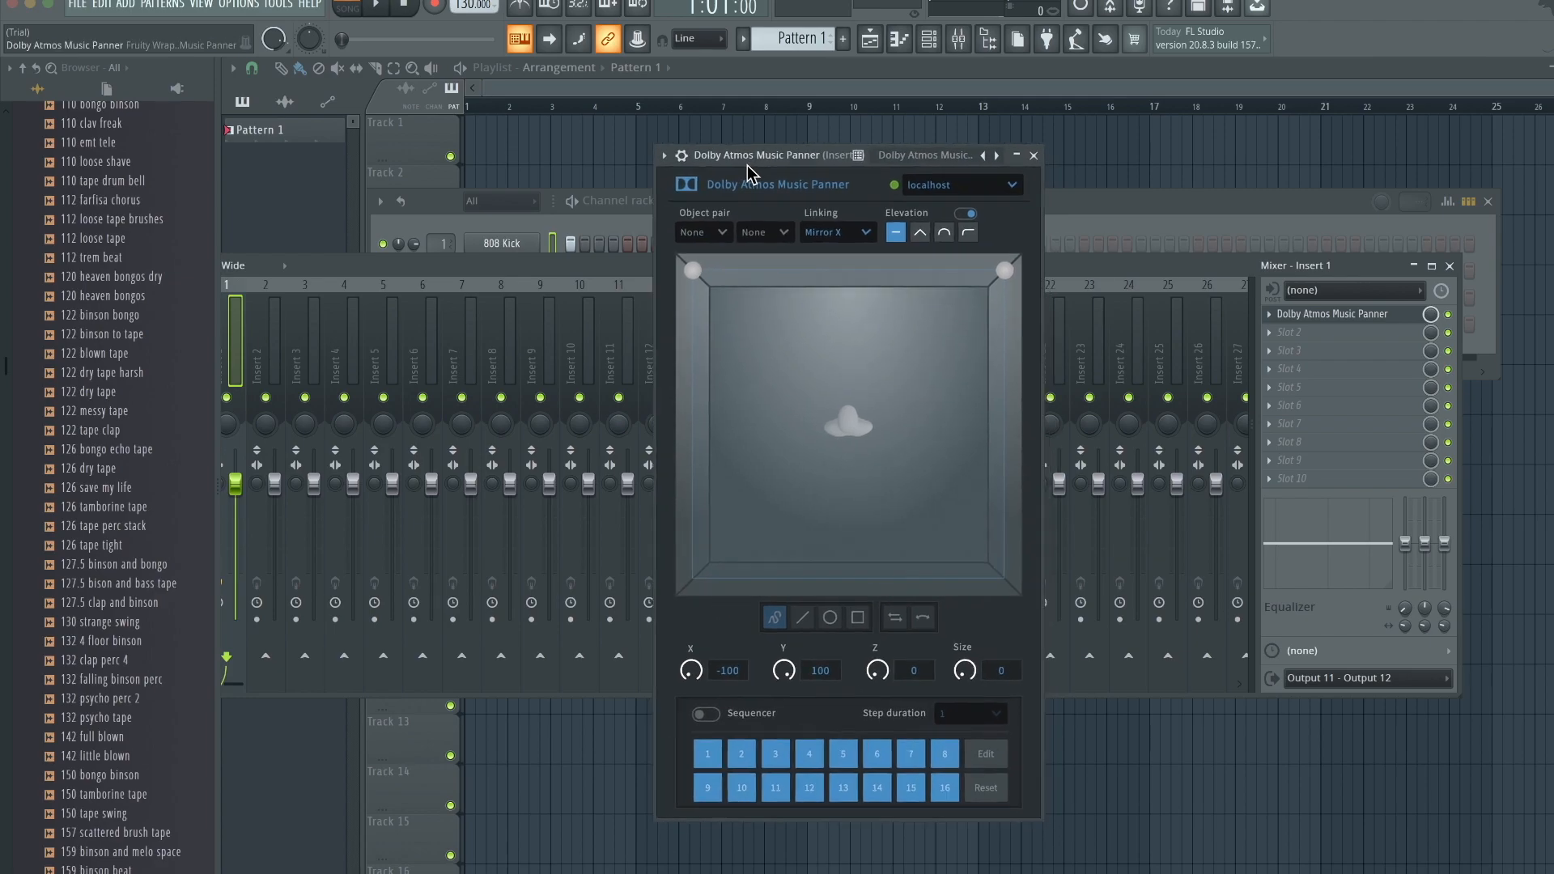
pyautogui.moveTo(1081, 260); pyautogui.dragTo(1046, 248)
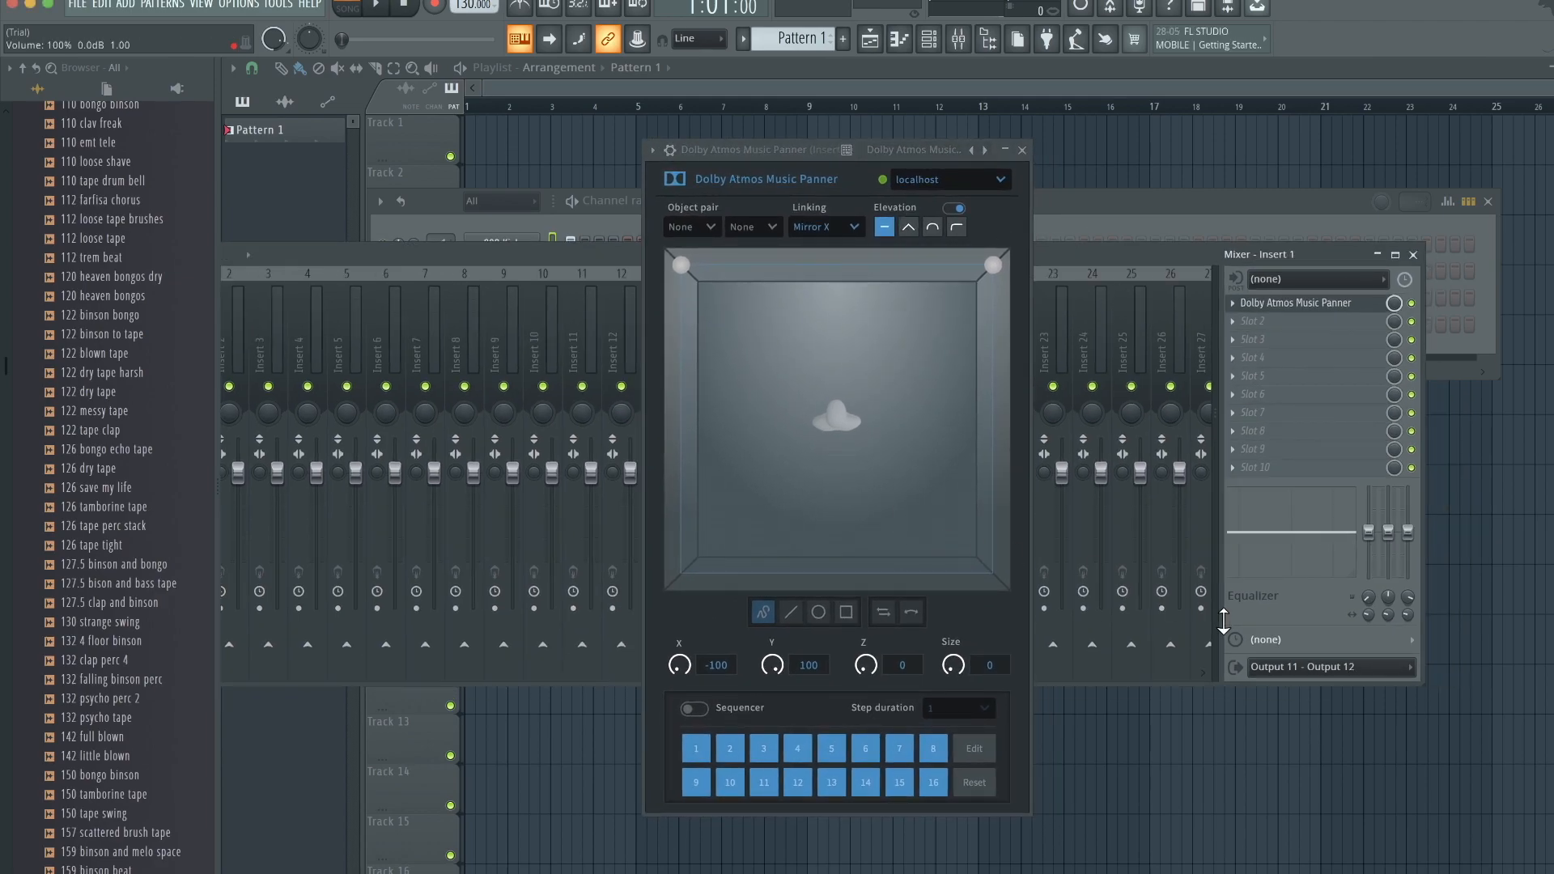
# Step: Enter objects 11 and 12 as the panner's object pair
pyautogui.click(681, 228)
pyautogui.press('Tab')
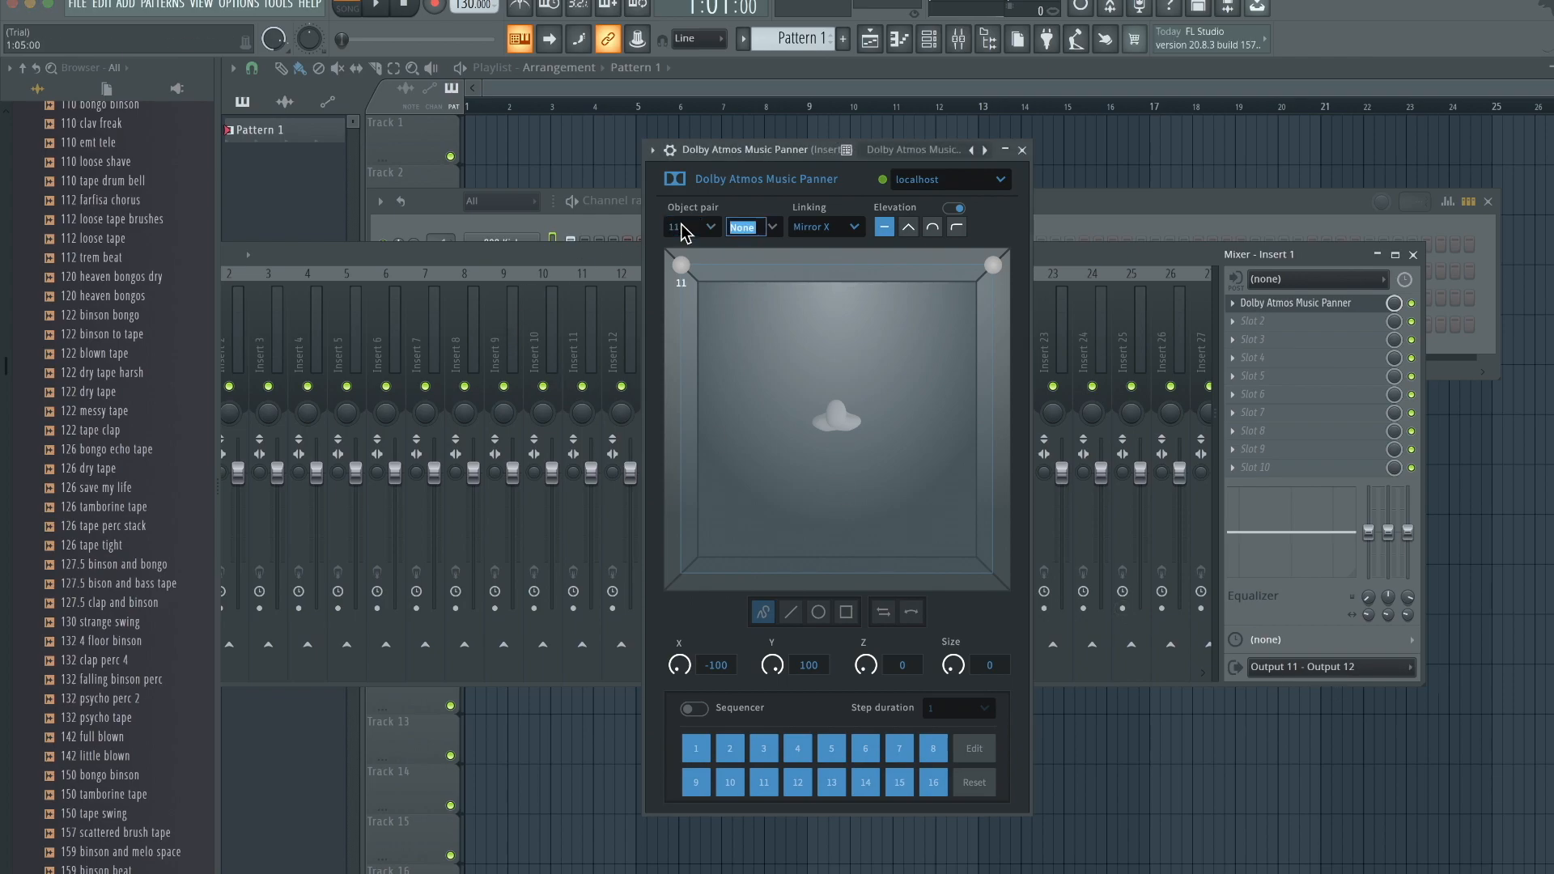
pyautogui.press('Tab')
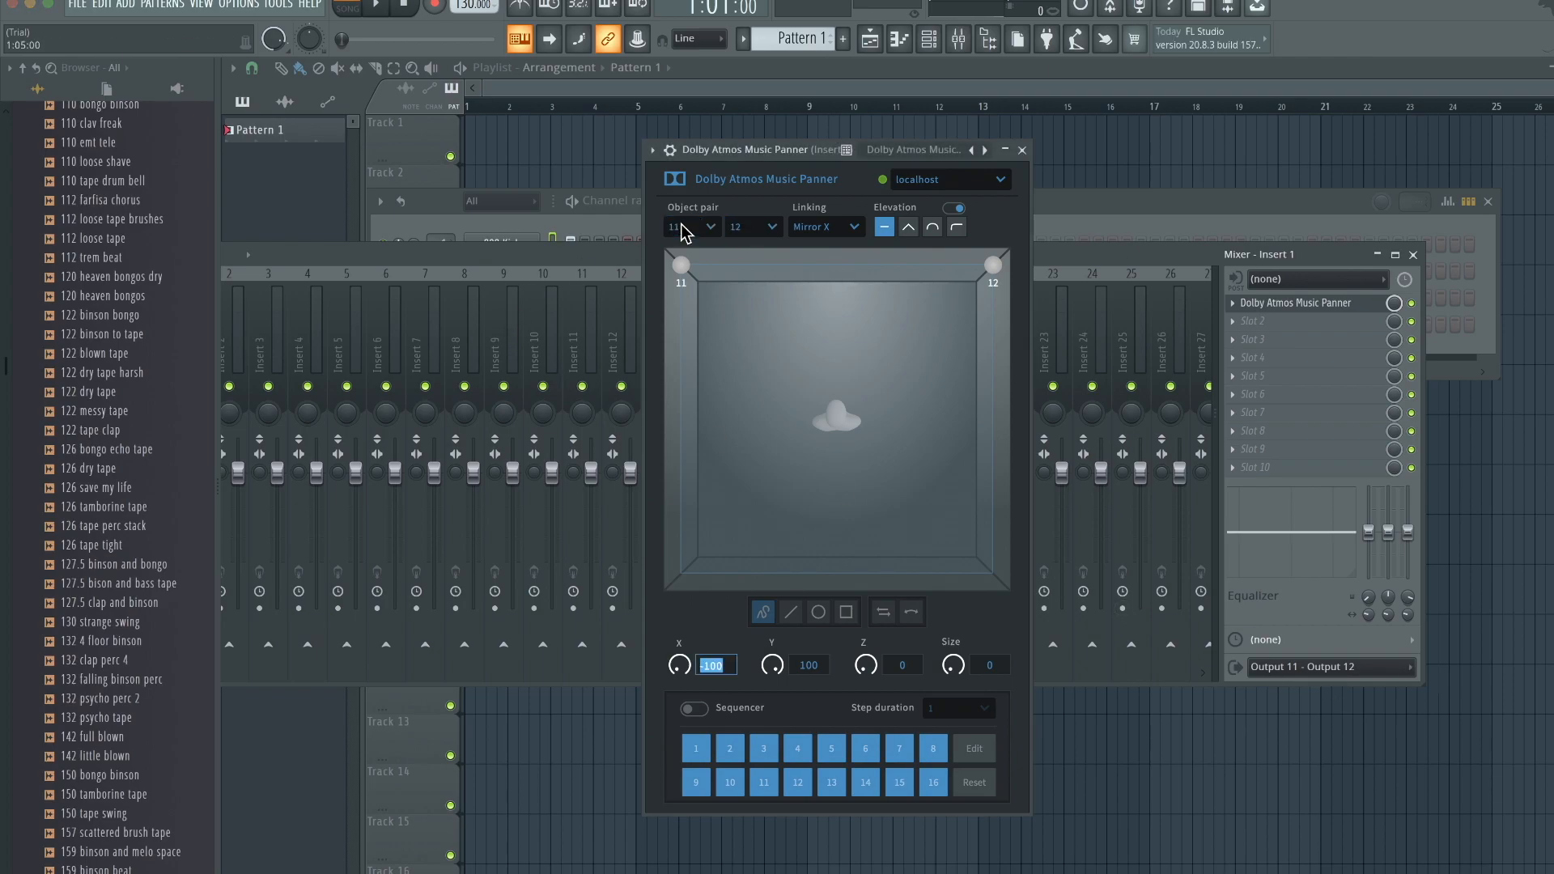
# Step: Place object 11 low at the room's side with 12 mirrored and increase both objects' size
pyautogui.click(769, 371)
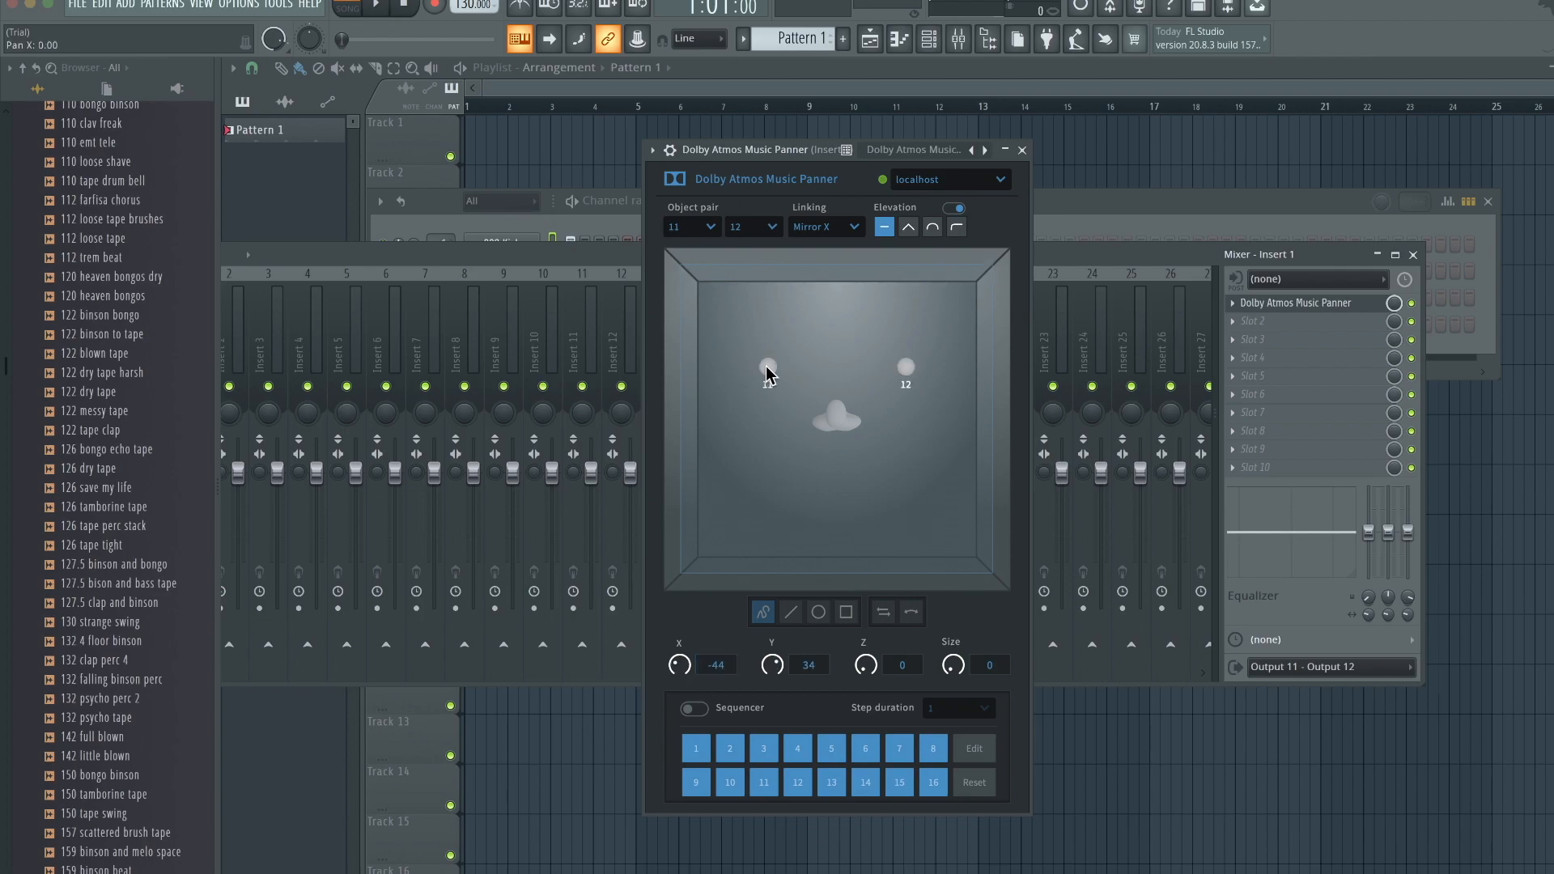
pyautogui.moveTo(769, 371); pyautogui.dragTo(914, 456)
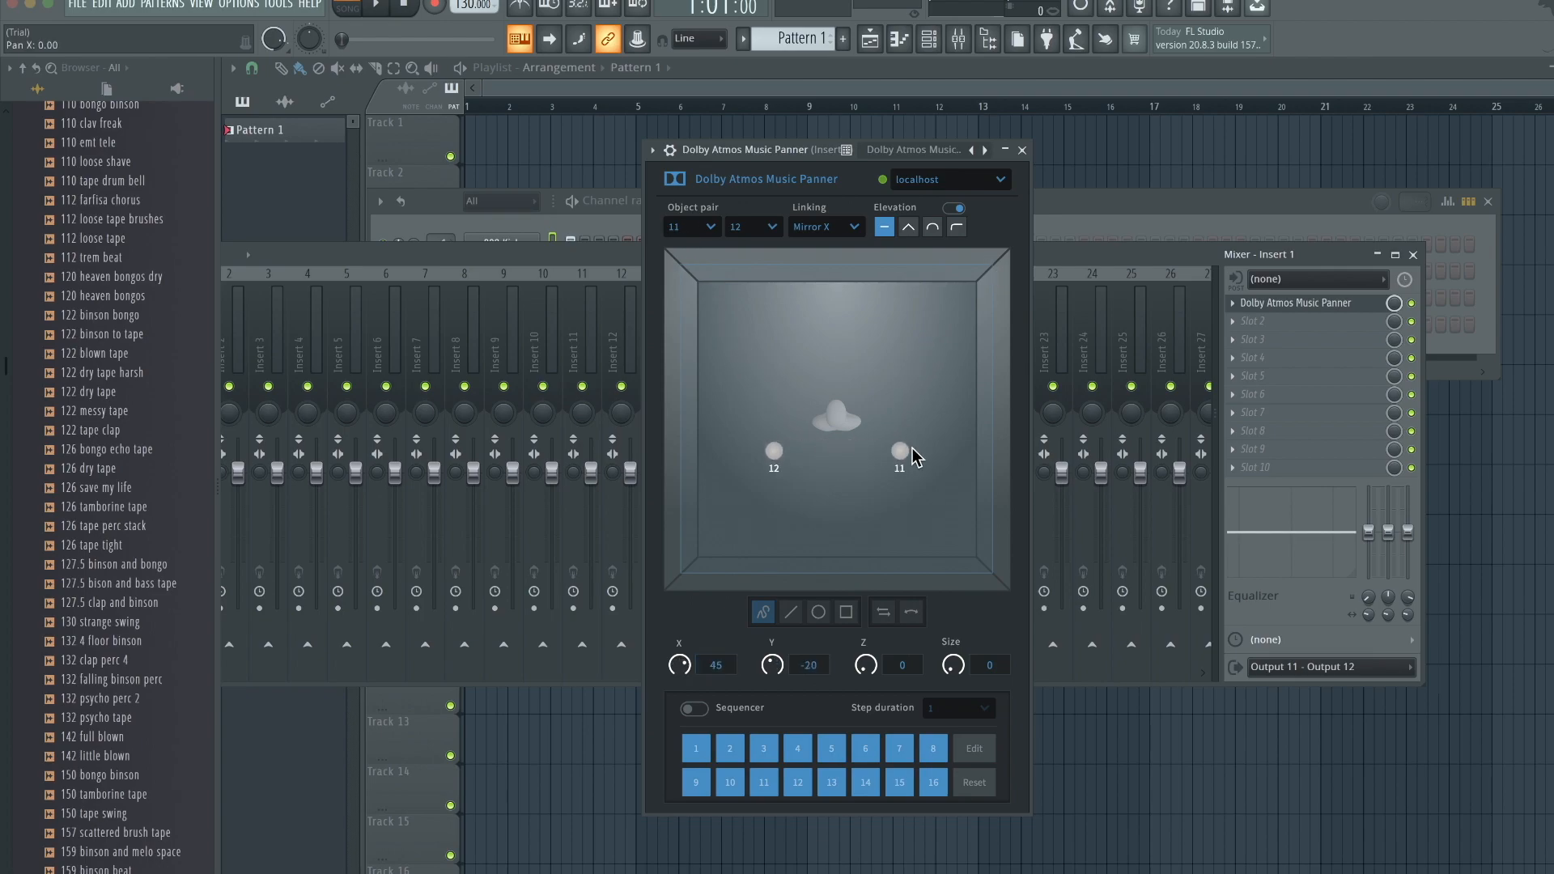
pyautogui.moveTo(914, 455)
pyautogui.mouseDown()
pyautogui.moveTo(951, 522)
pyautogui.moveTo(943, 373)
pyautogui.moveTo(919, 360)
pyautogui.moveTo(756, 382)
pyautogui.moveTo(729, 462)
pyautogui.moveTo(701, 377)
pyautogui.mouseUp()
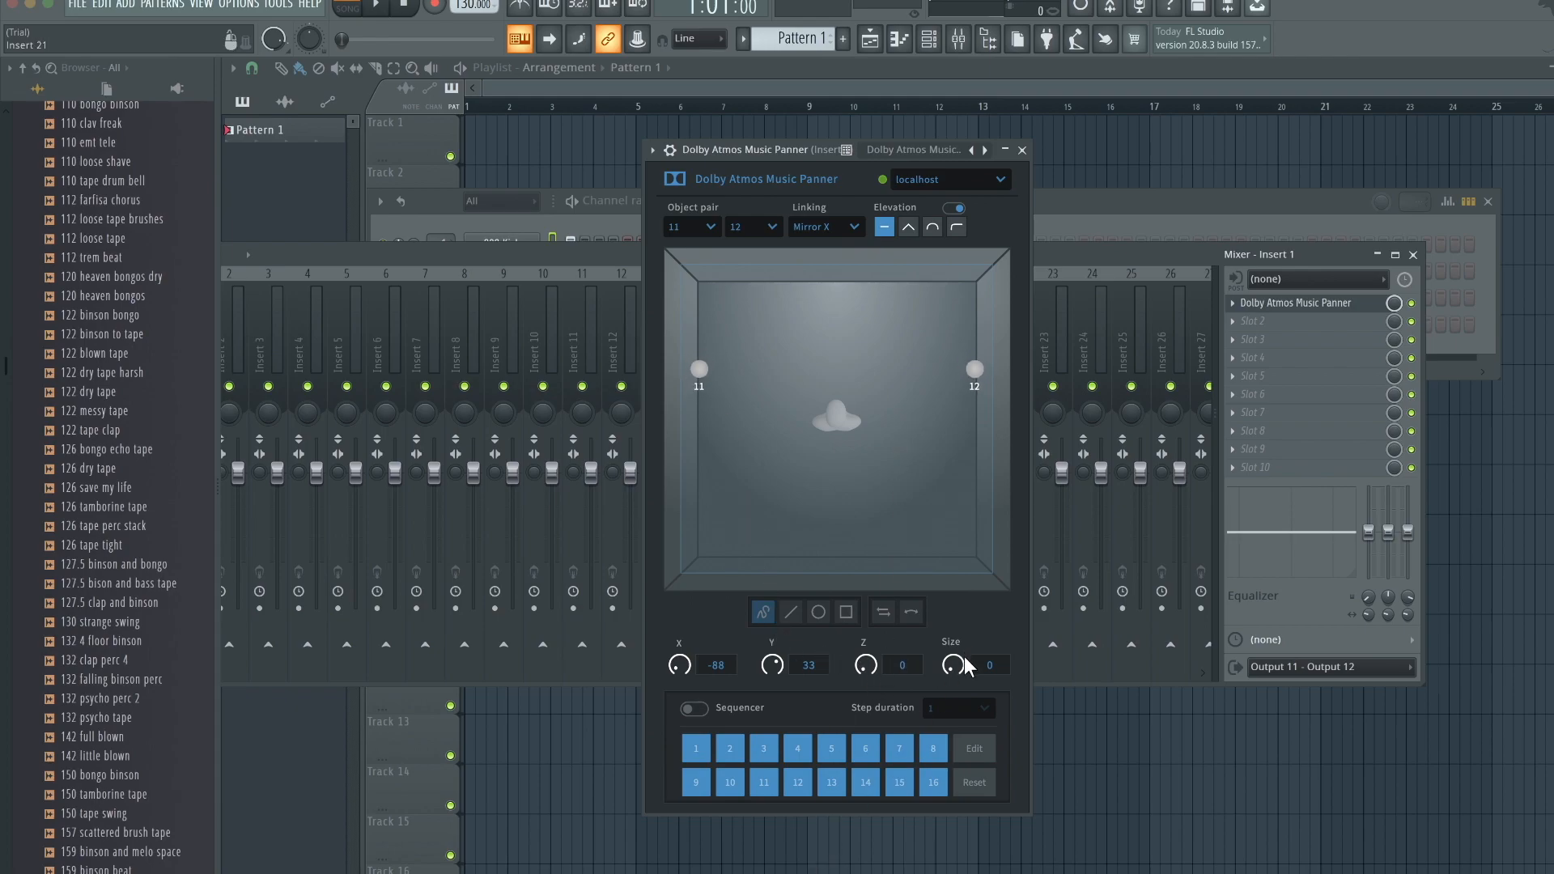
pyautogui.moveTo(965, 665)
pyautogui.mouseDown()
pyautogui.moveTo(987, 540)
pyautogui.moveTo(924, 668)
pyautogui.mouseUp()
pyautogui.moveTo(707, 370)
pyautogui.mouseDown()
pyautogui.moveTo(723, 407)
pyautogui.moveTo(711, 419)
pyautogui.mouseUp()
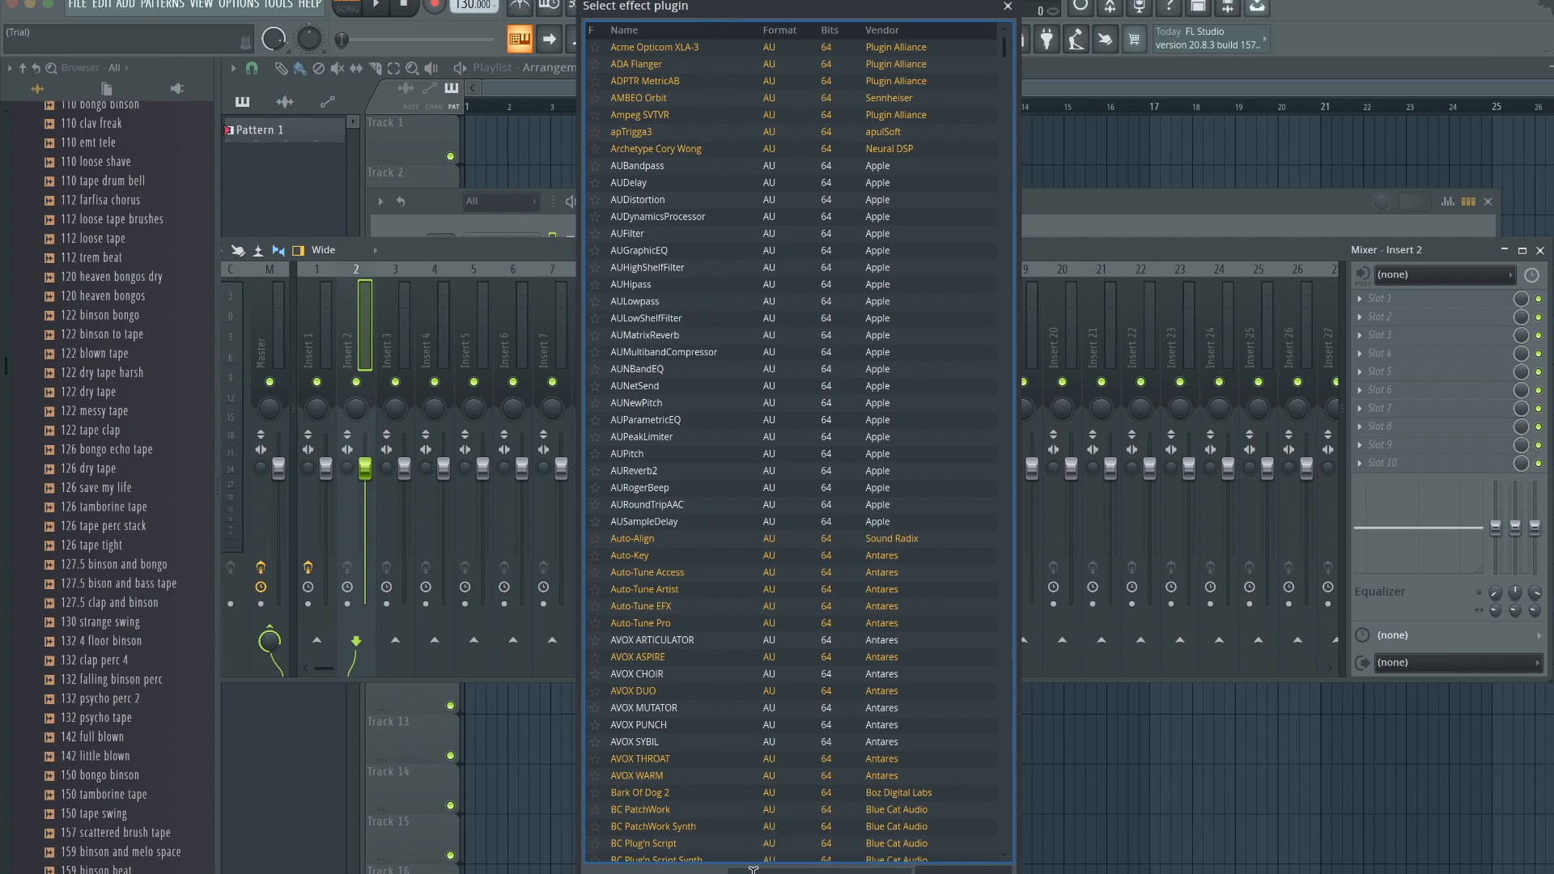
pyautogui.write('dolby')
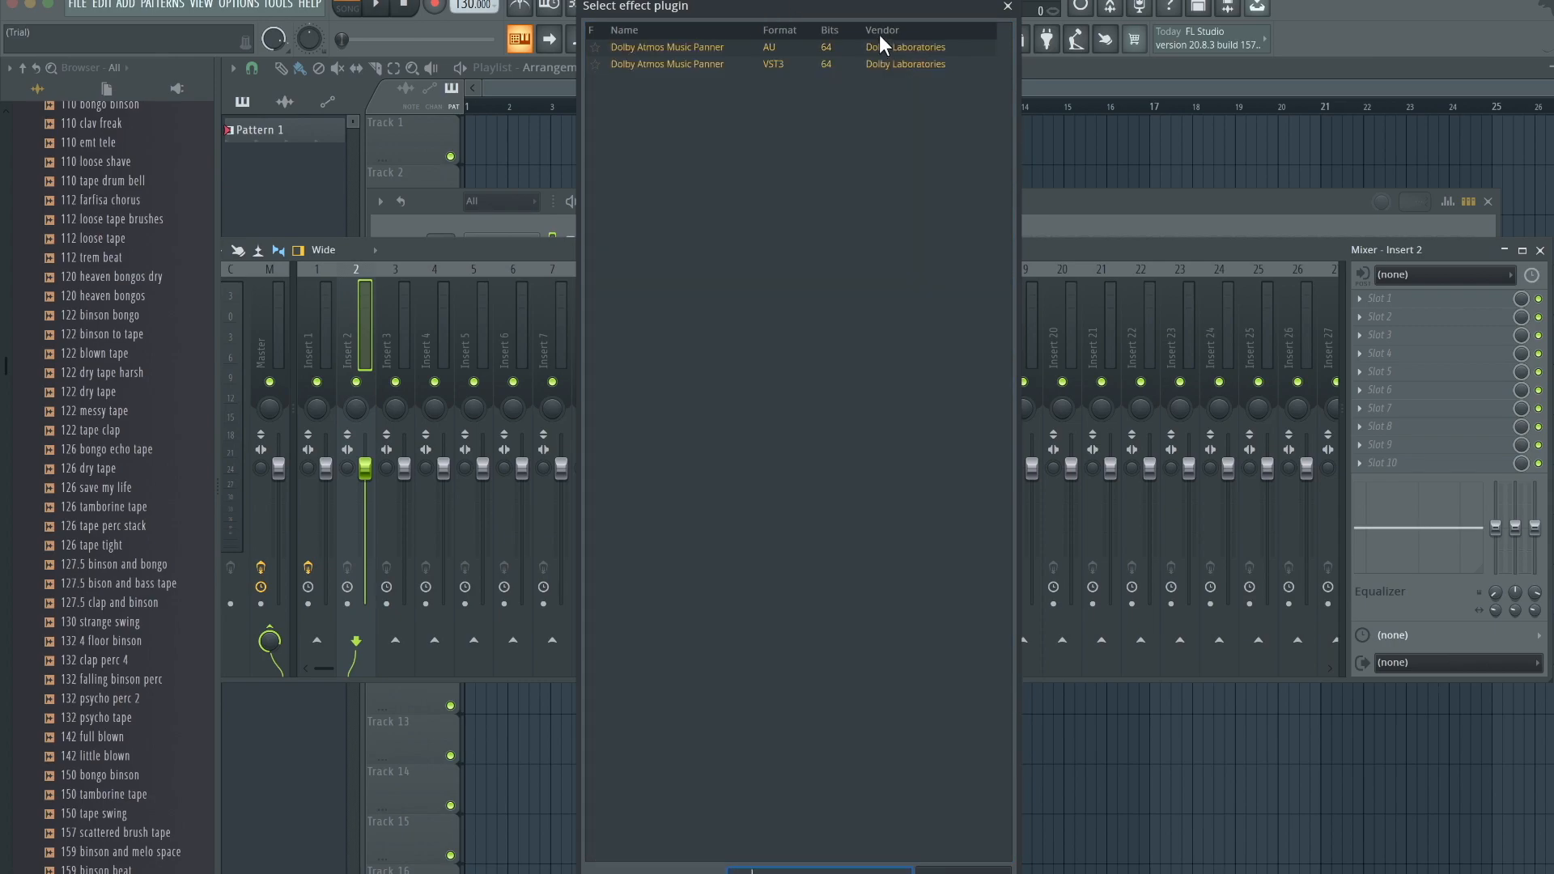
# Step: Load the Dolby Atmos Music Panner onto Insert 2 and centre its window
pyautogui.click(886, 47)
pyautogui.doubleClick(886, 48)
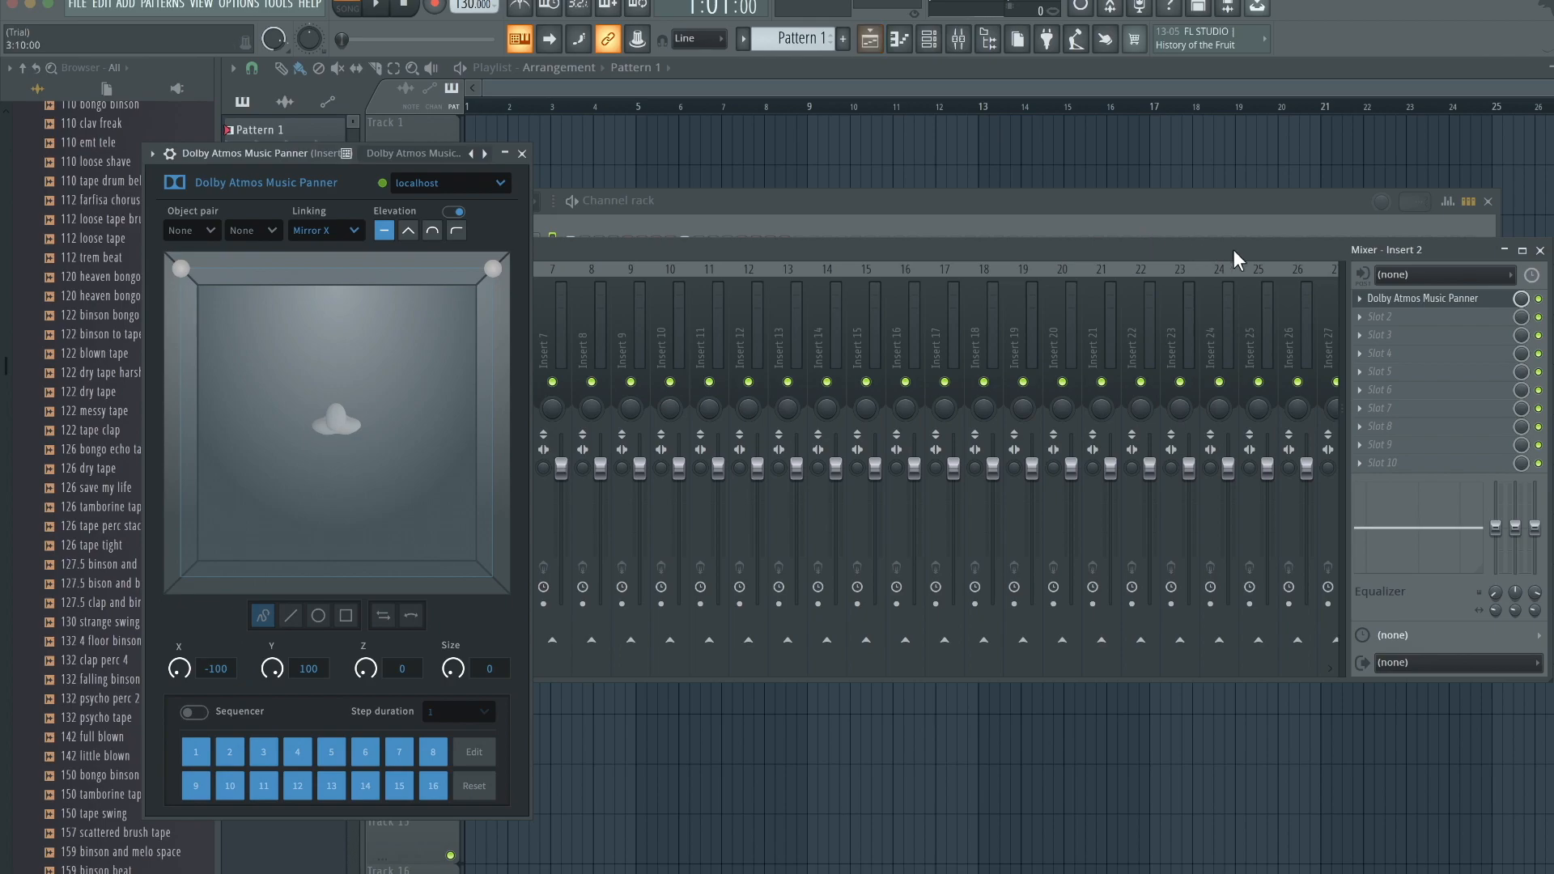
pyautogui.moveTo(334, 153); pyautogui.dragTo(828, 125)
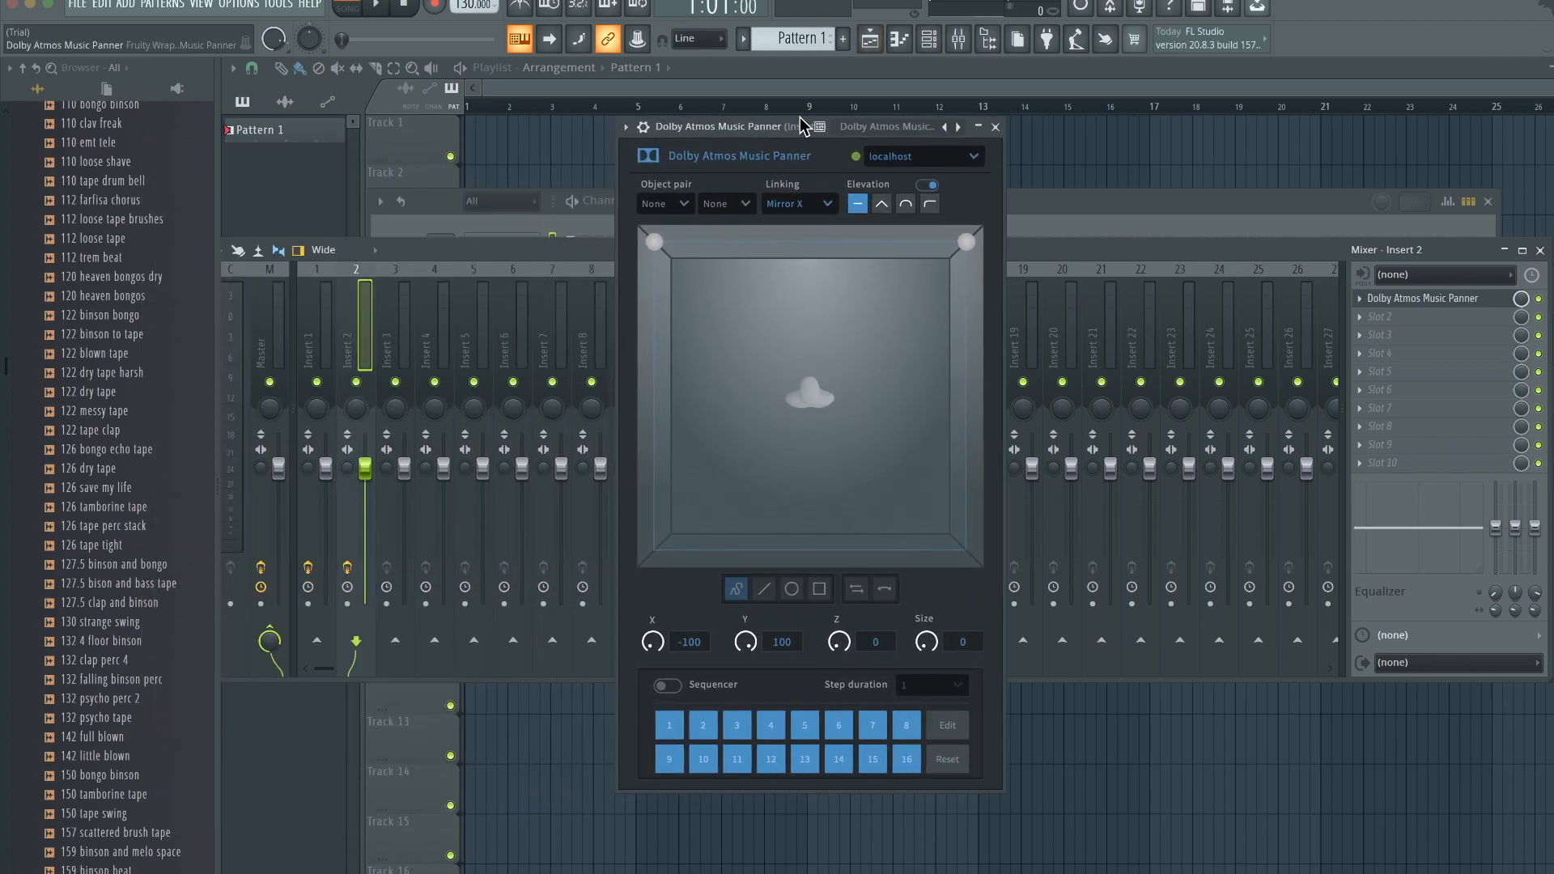
# Step: Route Insert 2 to Output 13 – Output 14 and pair objects 13 and 14 on its panner
pyautogui.click(1431, 640)
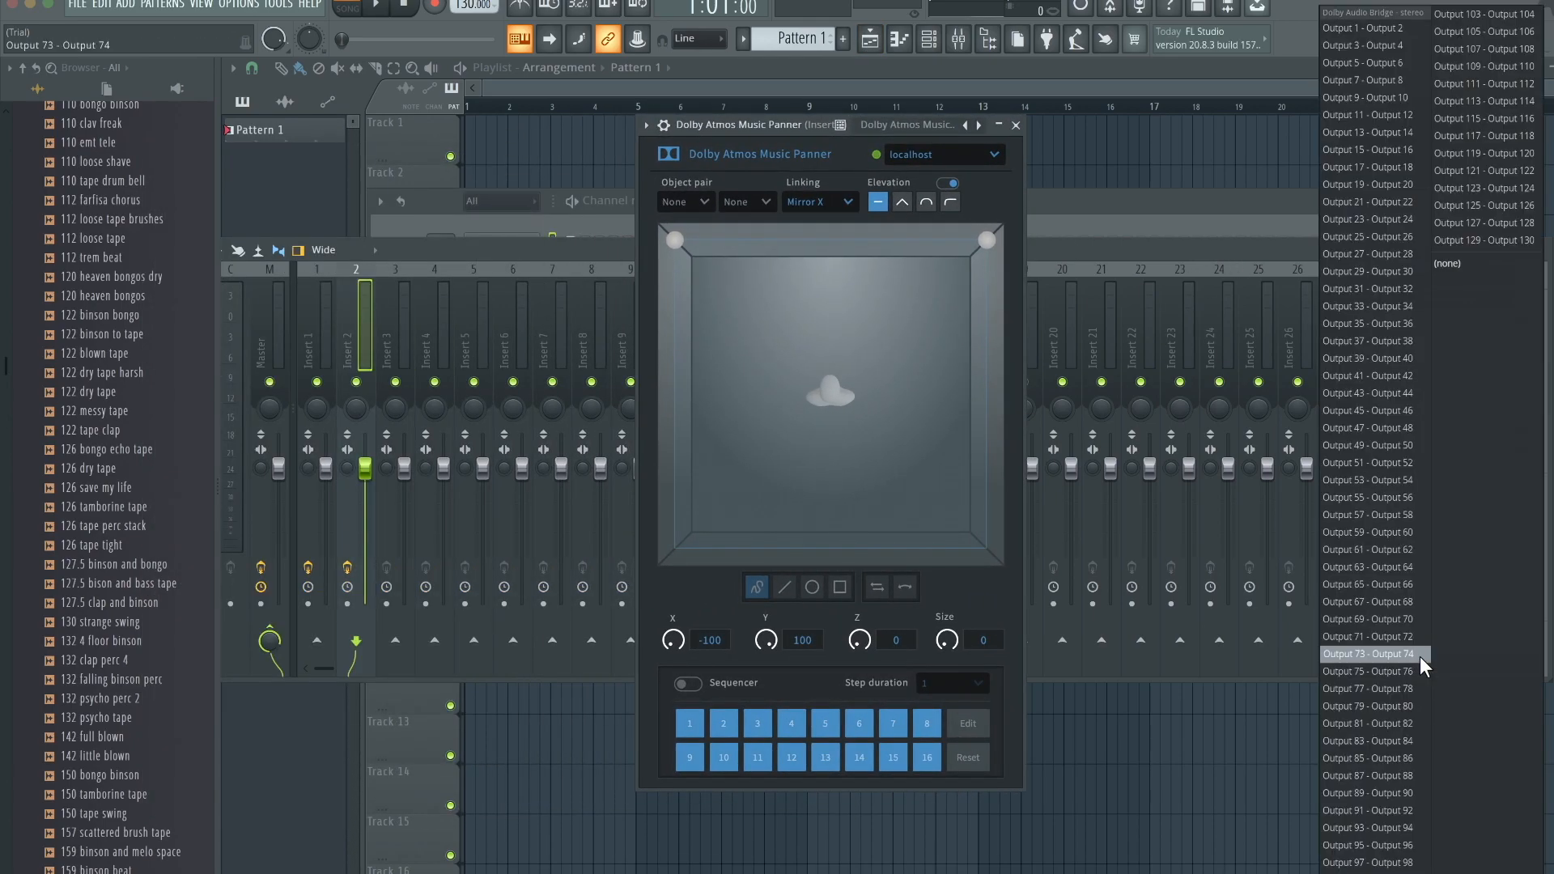
pyautogui.click(1390, 132)
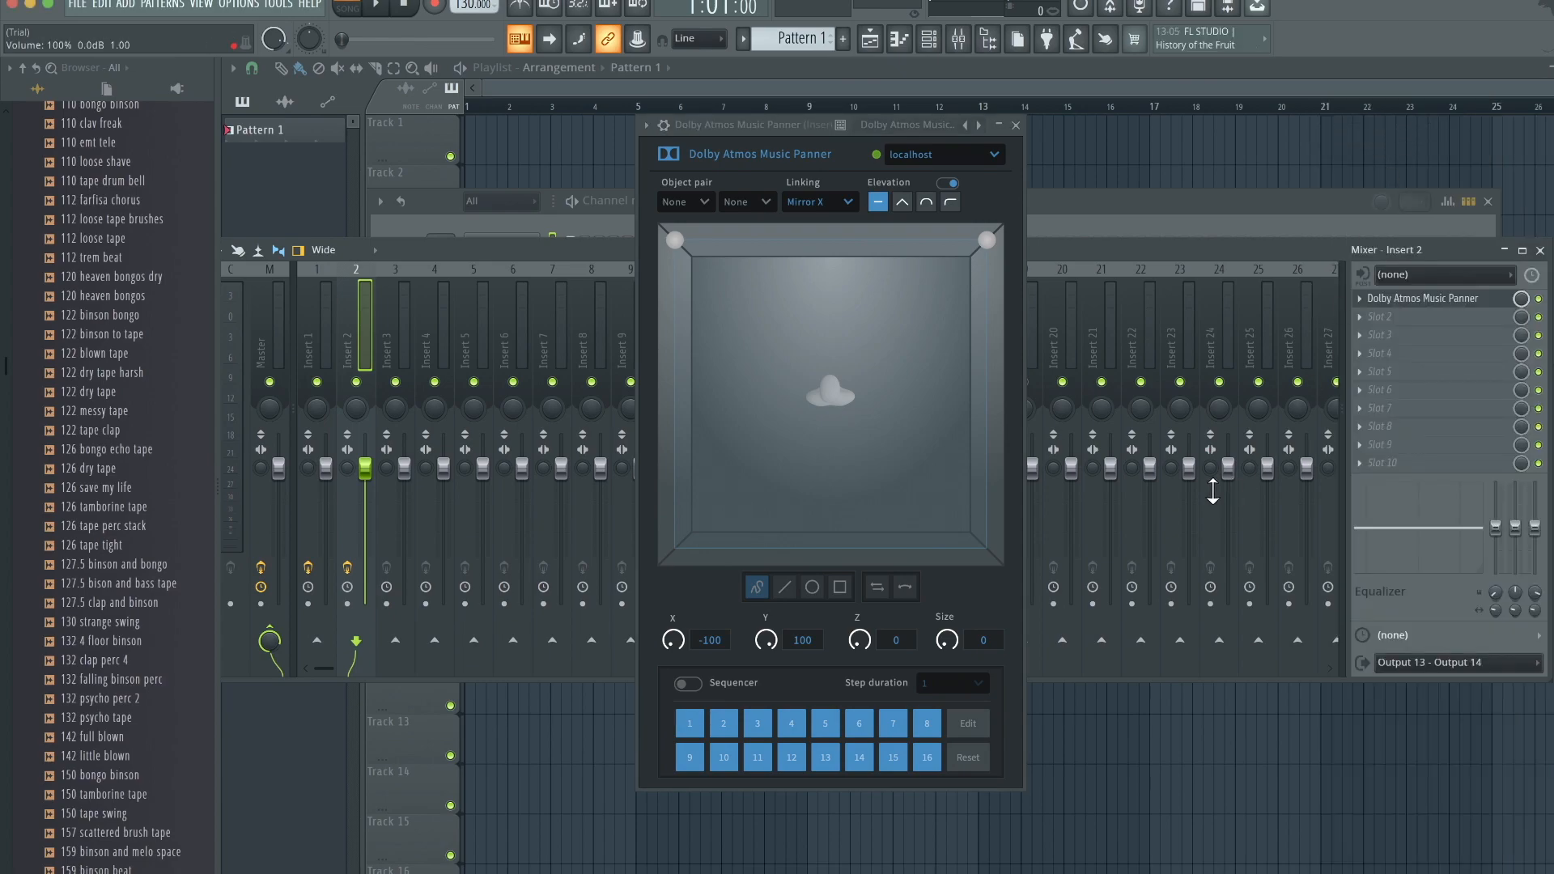
pyautogui.click(692, 204)
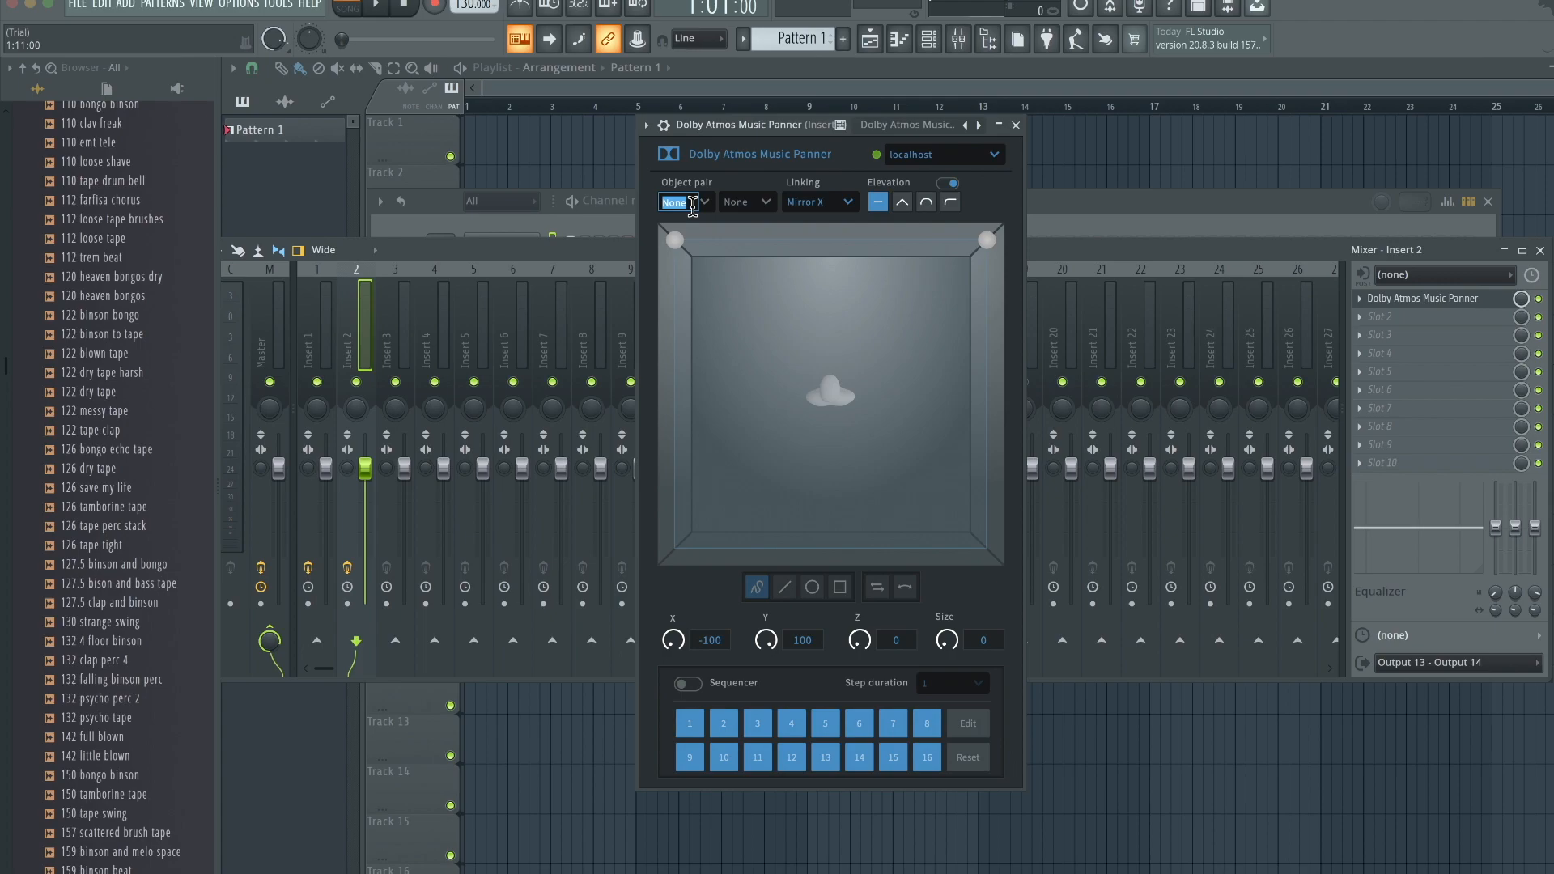
pyautogui.write('13')
pyautogui.press('Tab')
pyautogui.write('14')
pyautogui.press('Return')
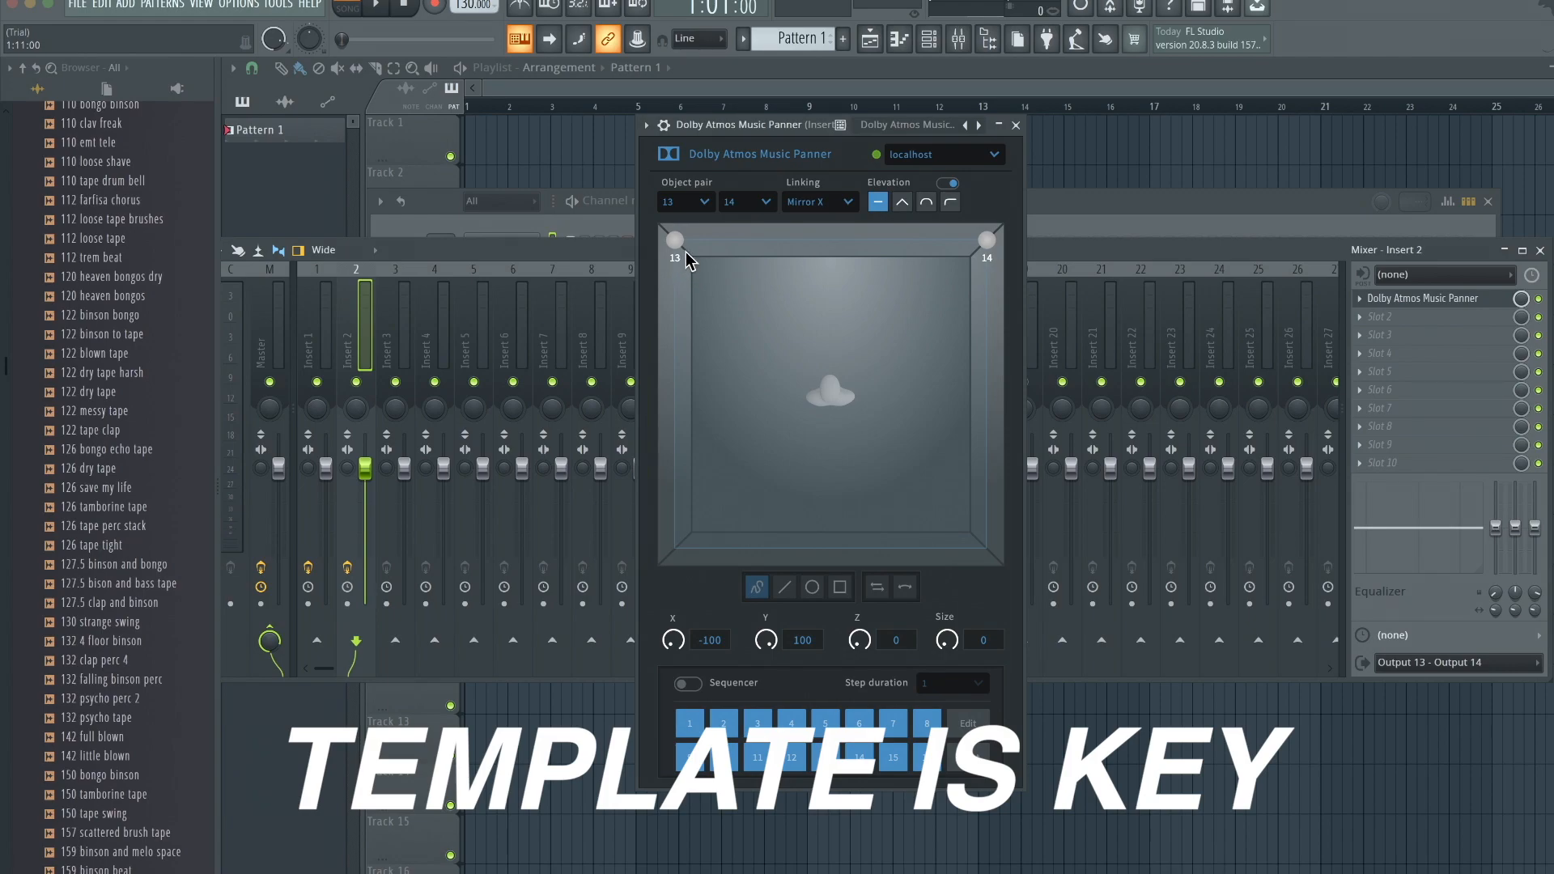
# Step: Pull objects 13/14 inward, then move objects 11/12 up toward the front, checking the renderer room view
pyautogui.moveTo(685, 252); pyautogui.dragTo(711, 331)
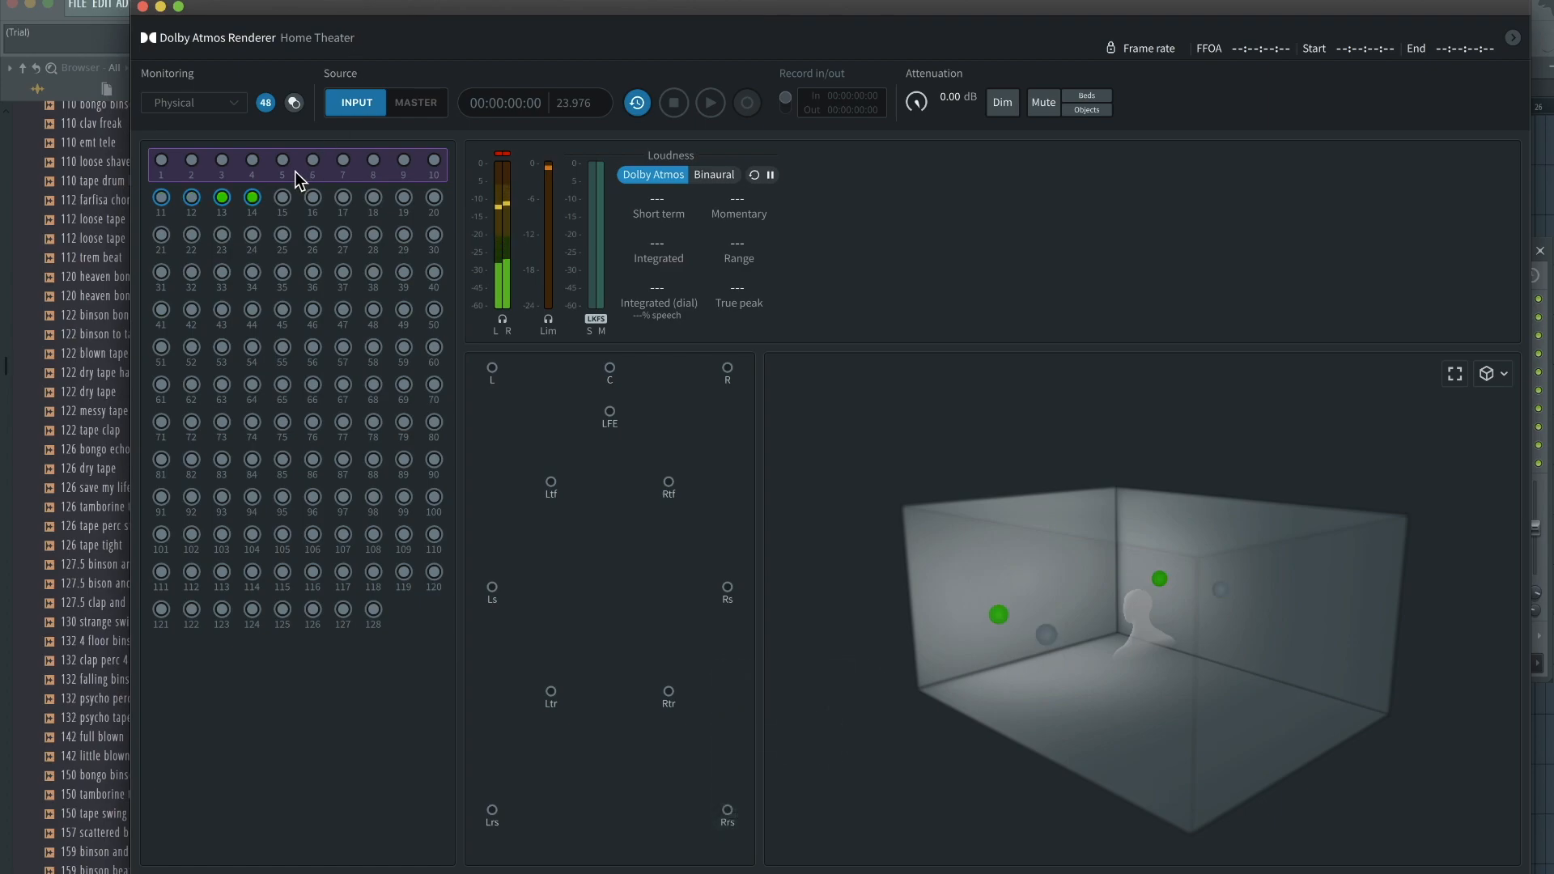
pyautogui.moveTo(1017, 653); pyautogui.dragTo(1130, 669)
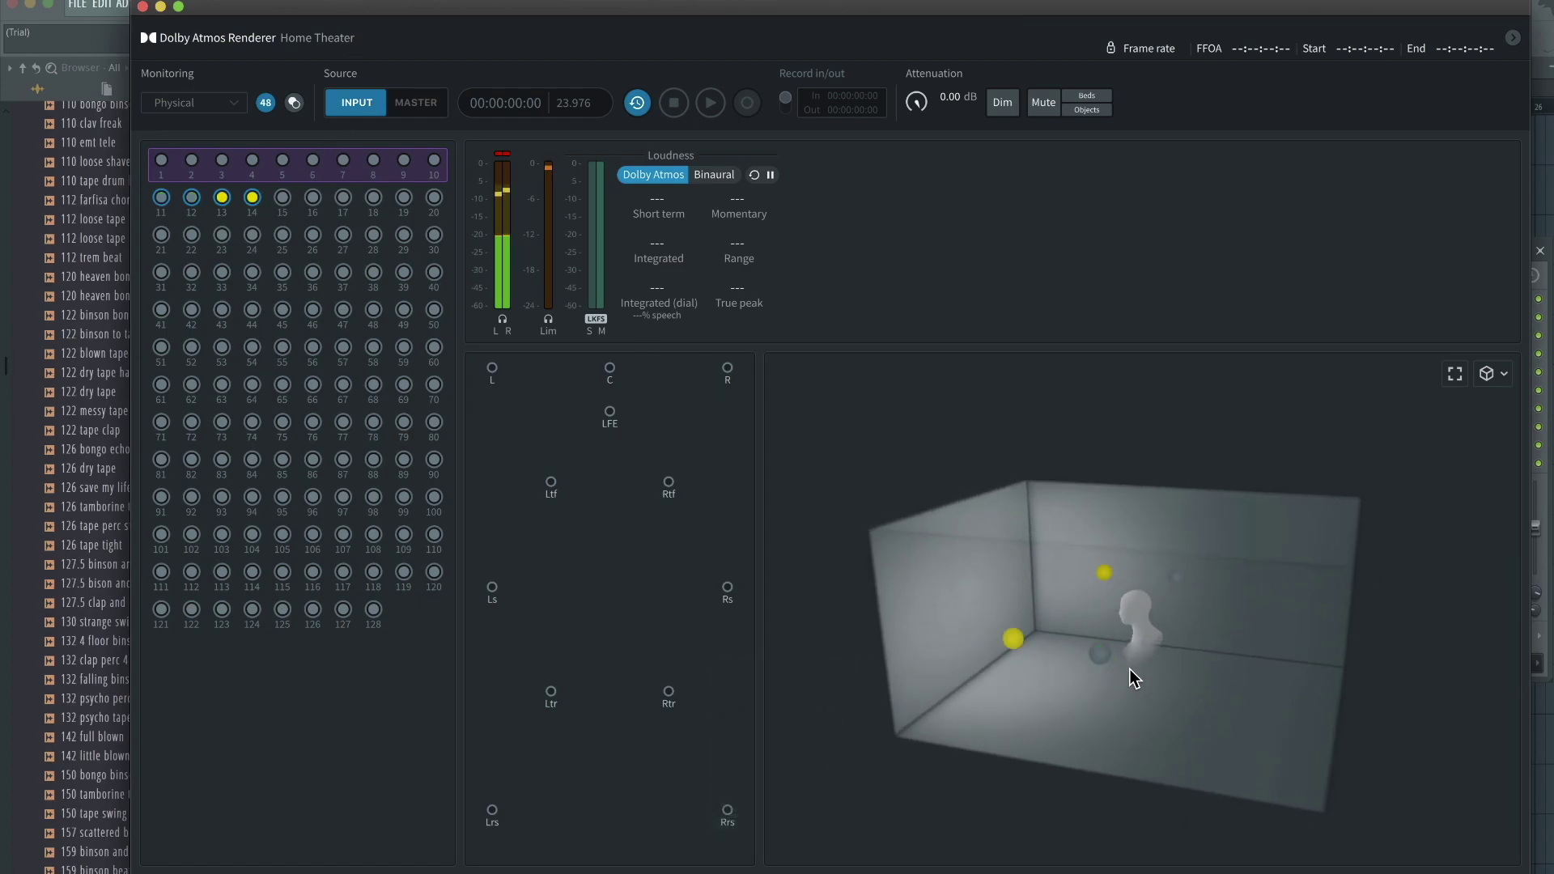
pyautogui.click(1540, 653)
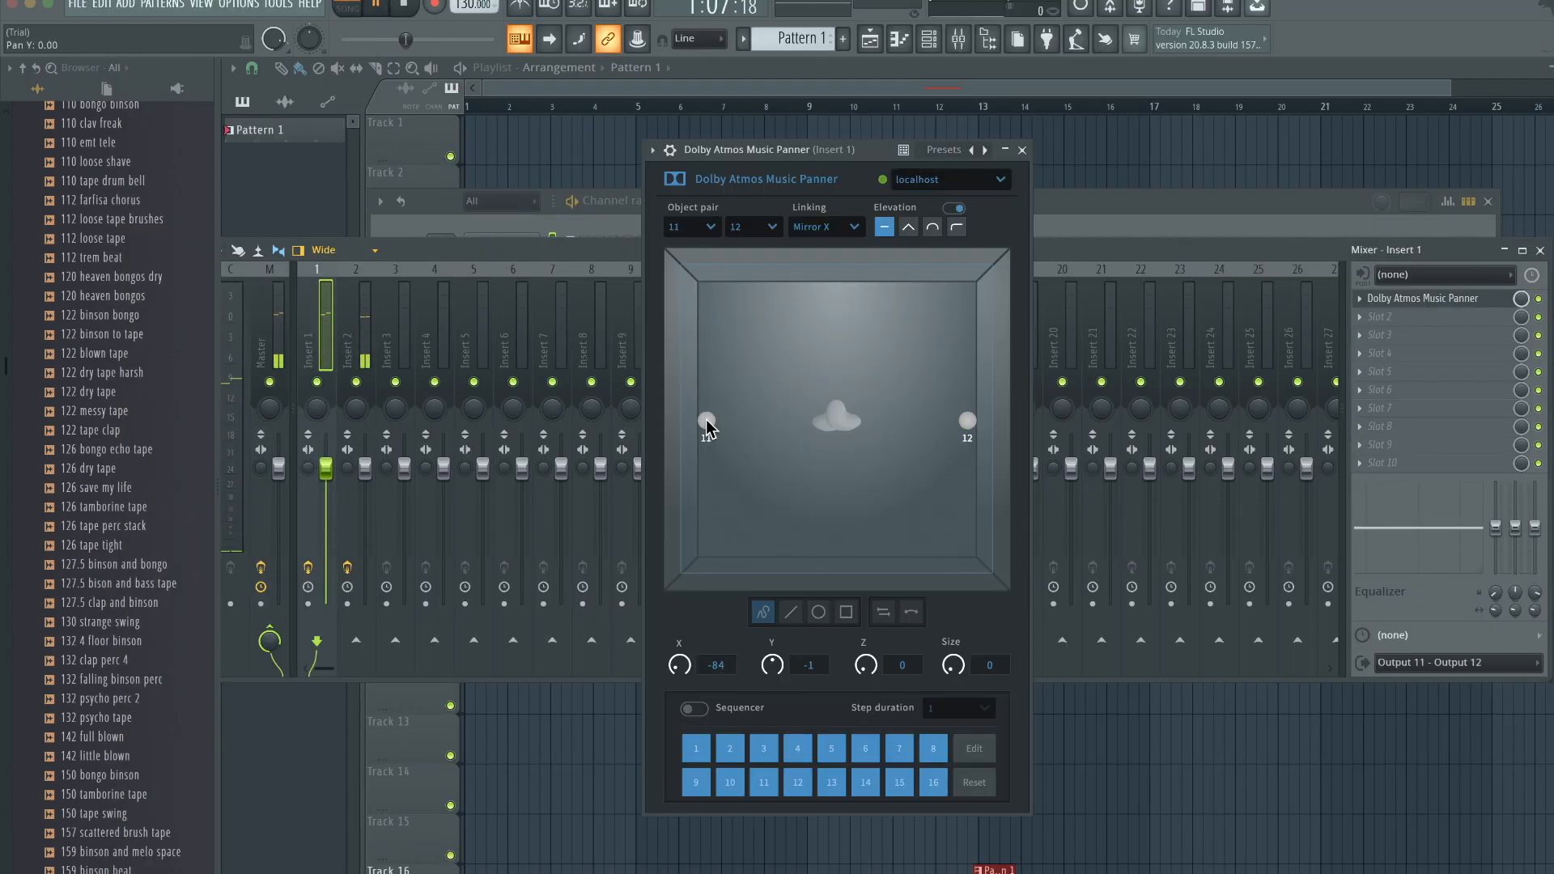
pyautogui.moveTo(707, 425); pyautogui.dragTo(789, 366)
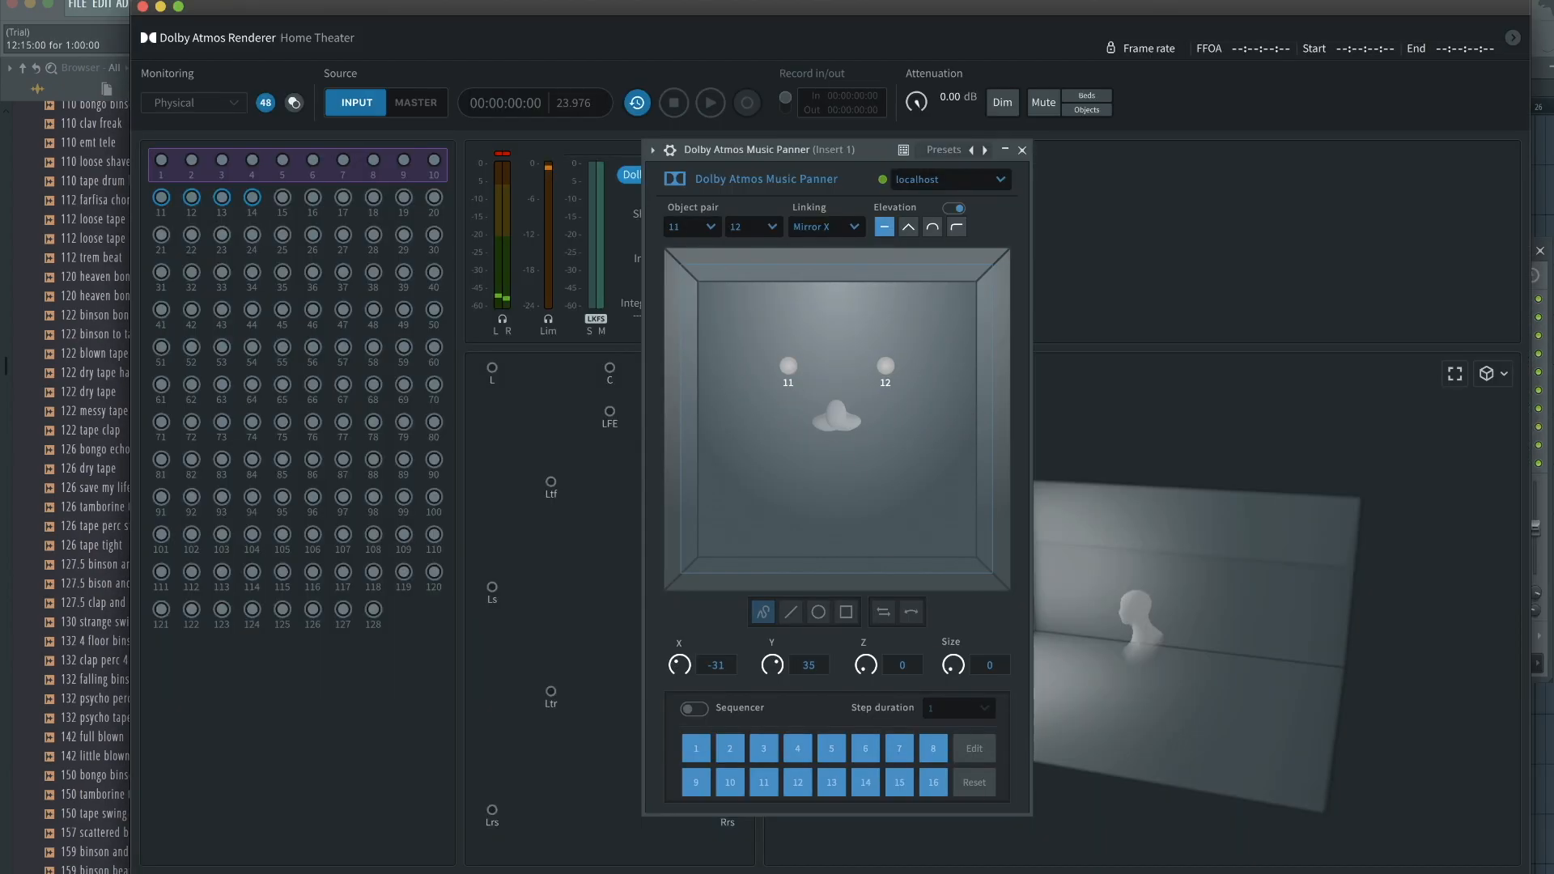
# Step: Orbit the renderer's room view to confirm objects 11–14 are active, then return to FL Studio
pyautogui.click(1032, 623)
pyautogui.moveTo(931, 491); pyautogui.dragTo(1041, 551)
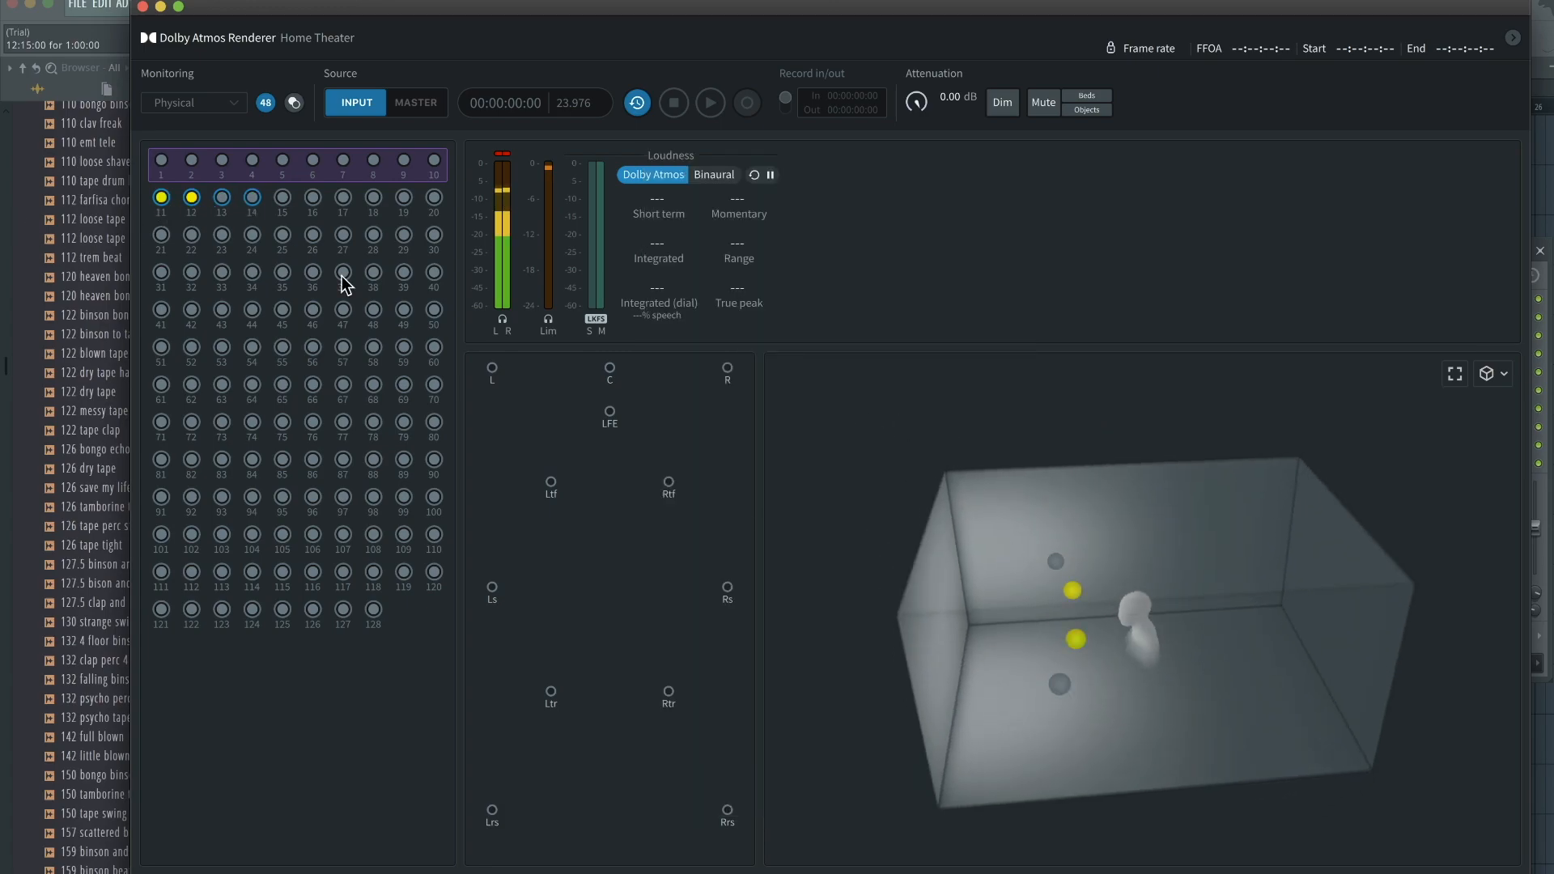
pyautogui.moveTo(998, 641); pyautogui.dragTo(1075, 623)
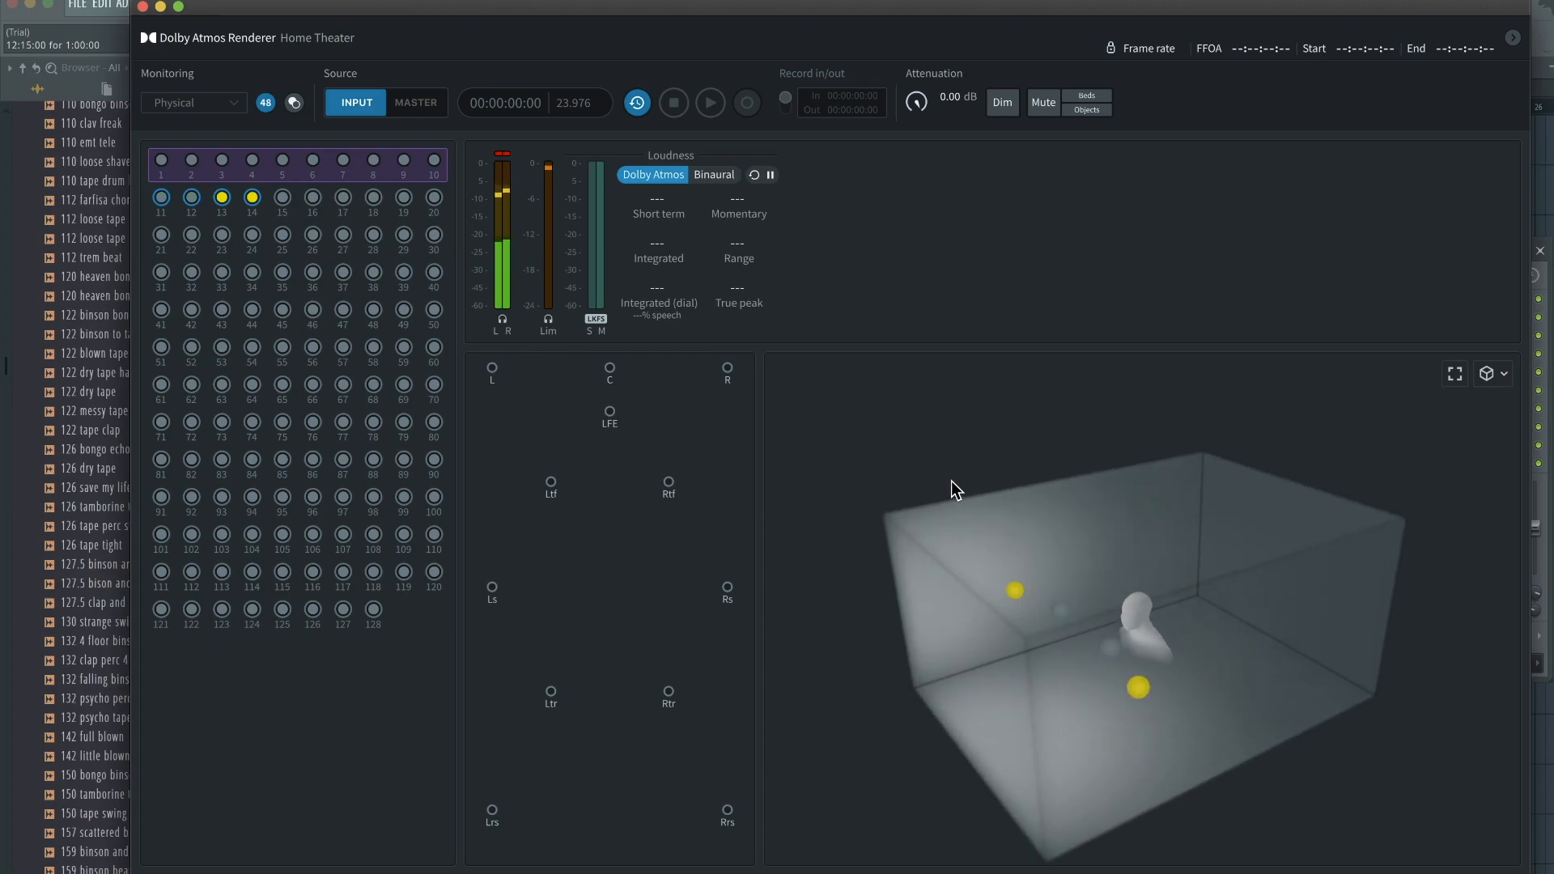
pyautogui.click(73, 30)
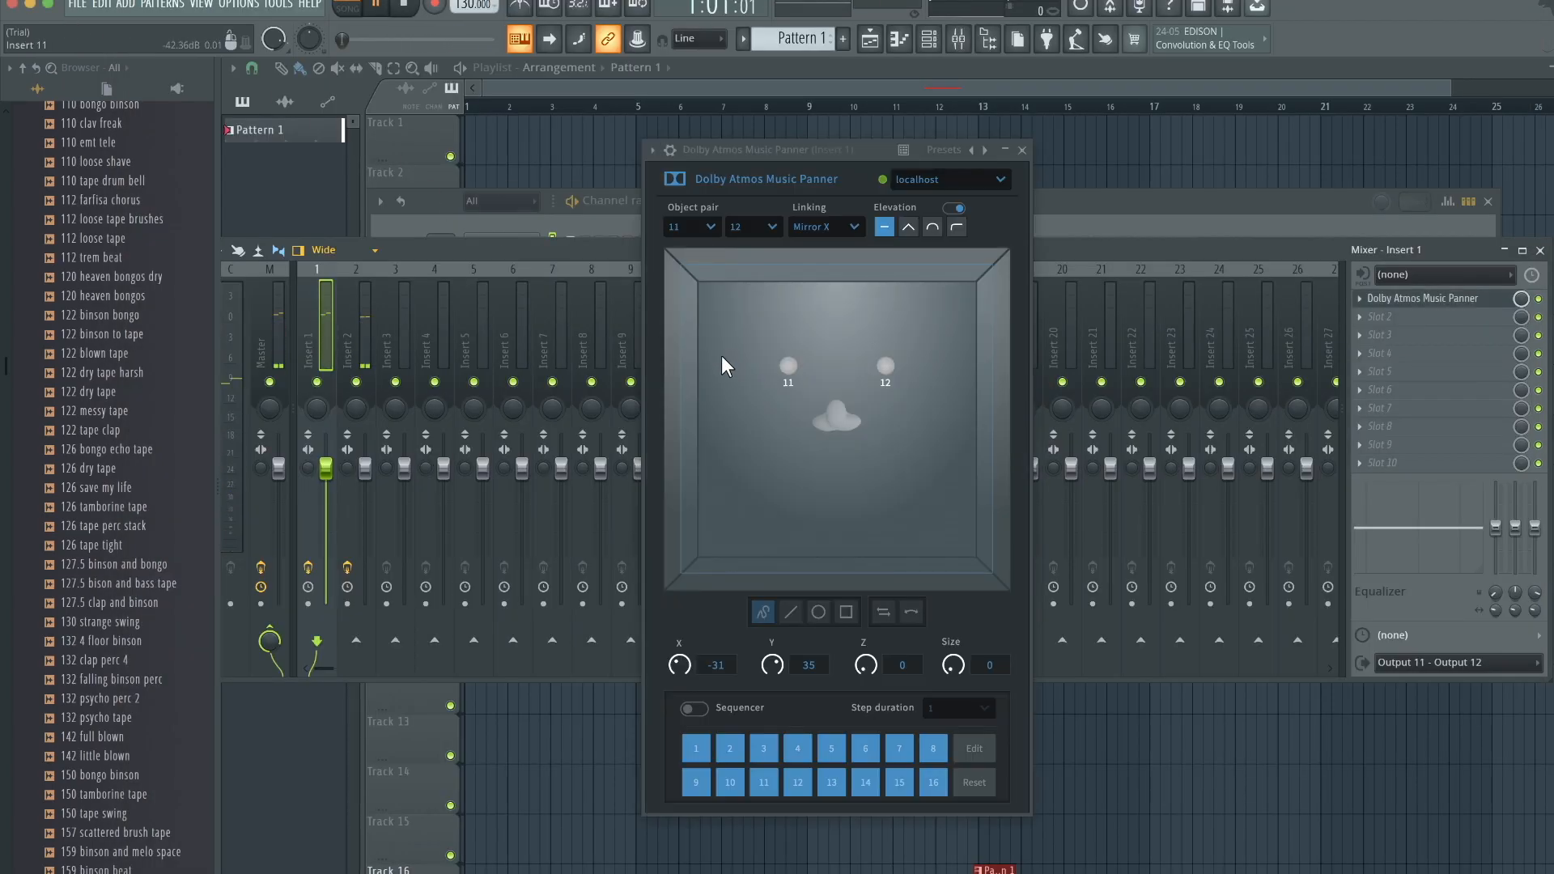
# Step: Close Insert 1's panner, reopen Insert 2's panner during playback to see objects 13 and 14 active, then close it
pyautogui.click(1022, 152)
pyautogui.press('Right')
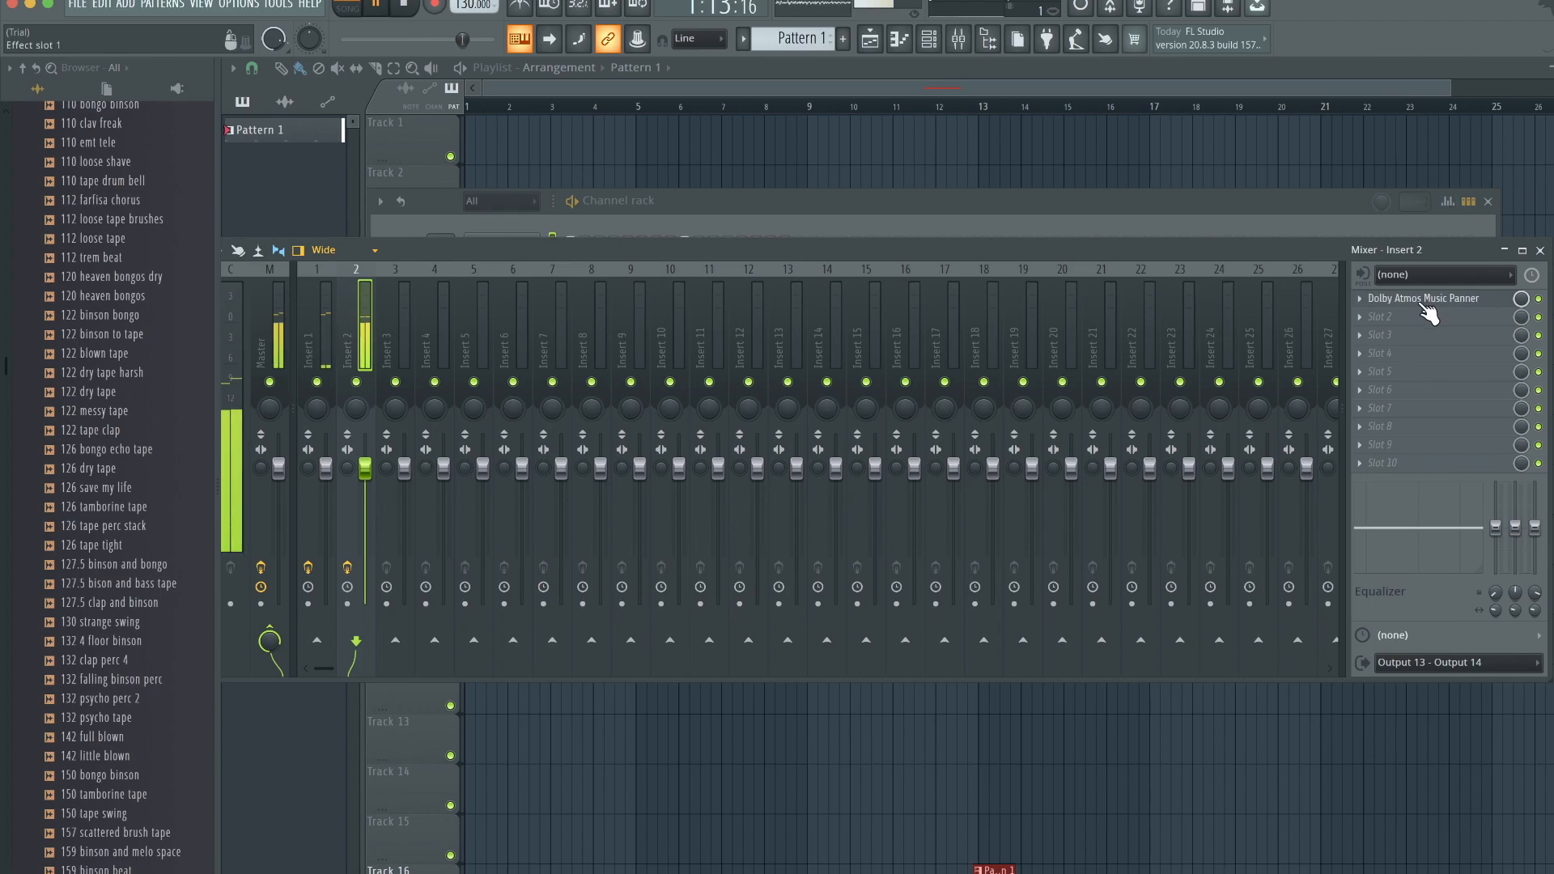
pyautogui.click(1429, 301)
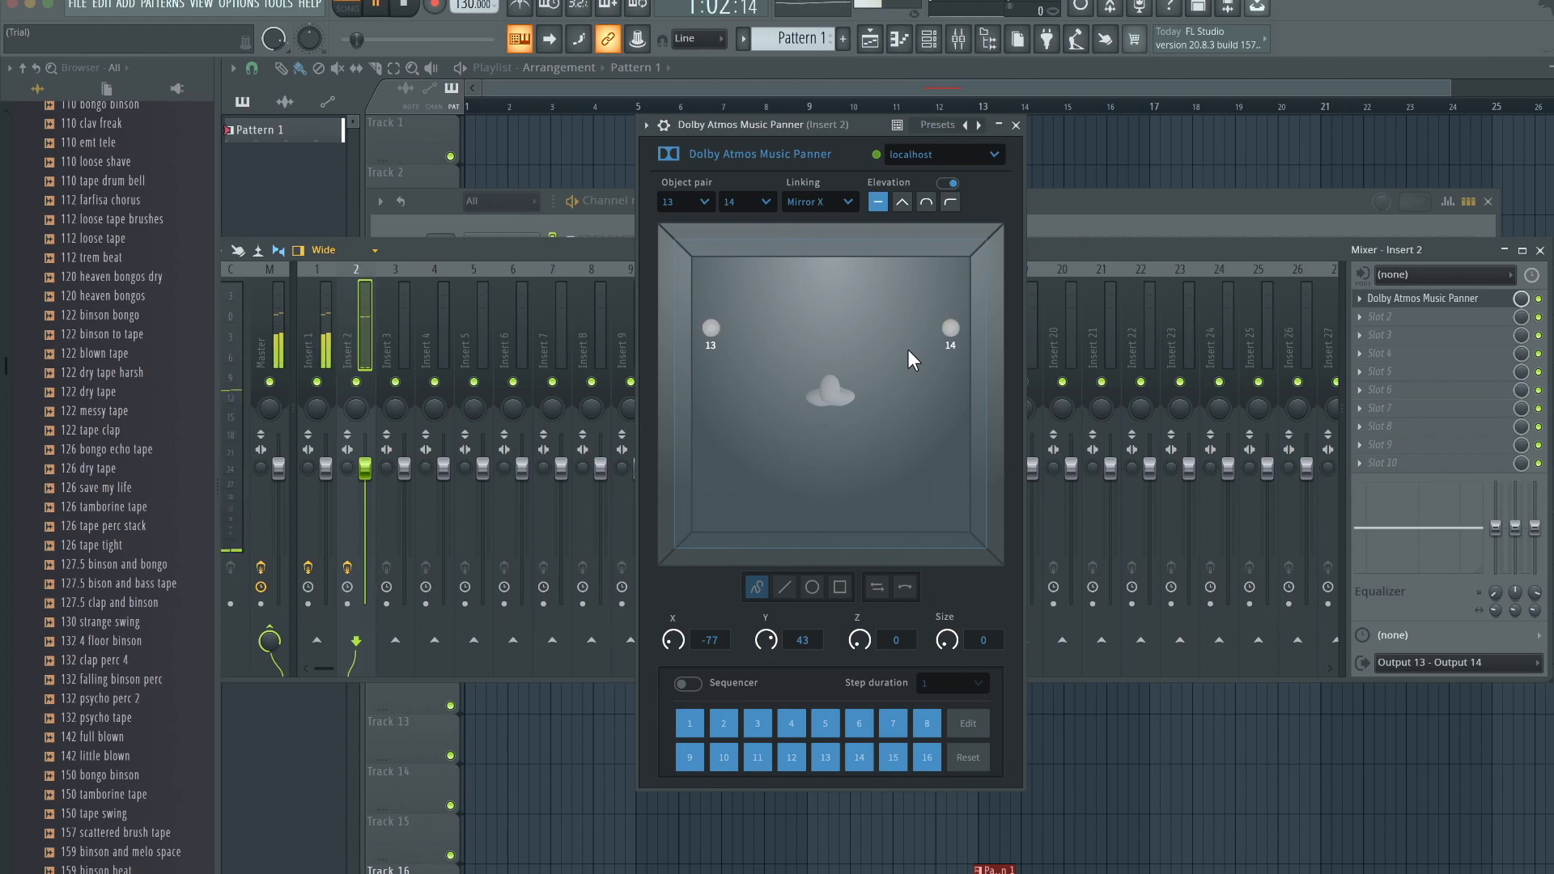
pyautogui.press('Escape')
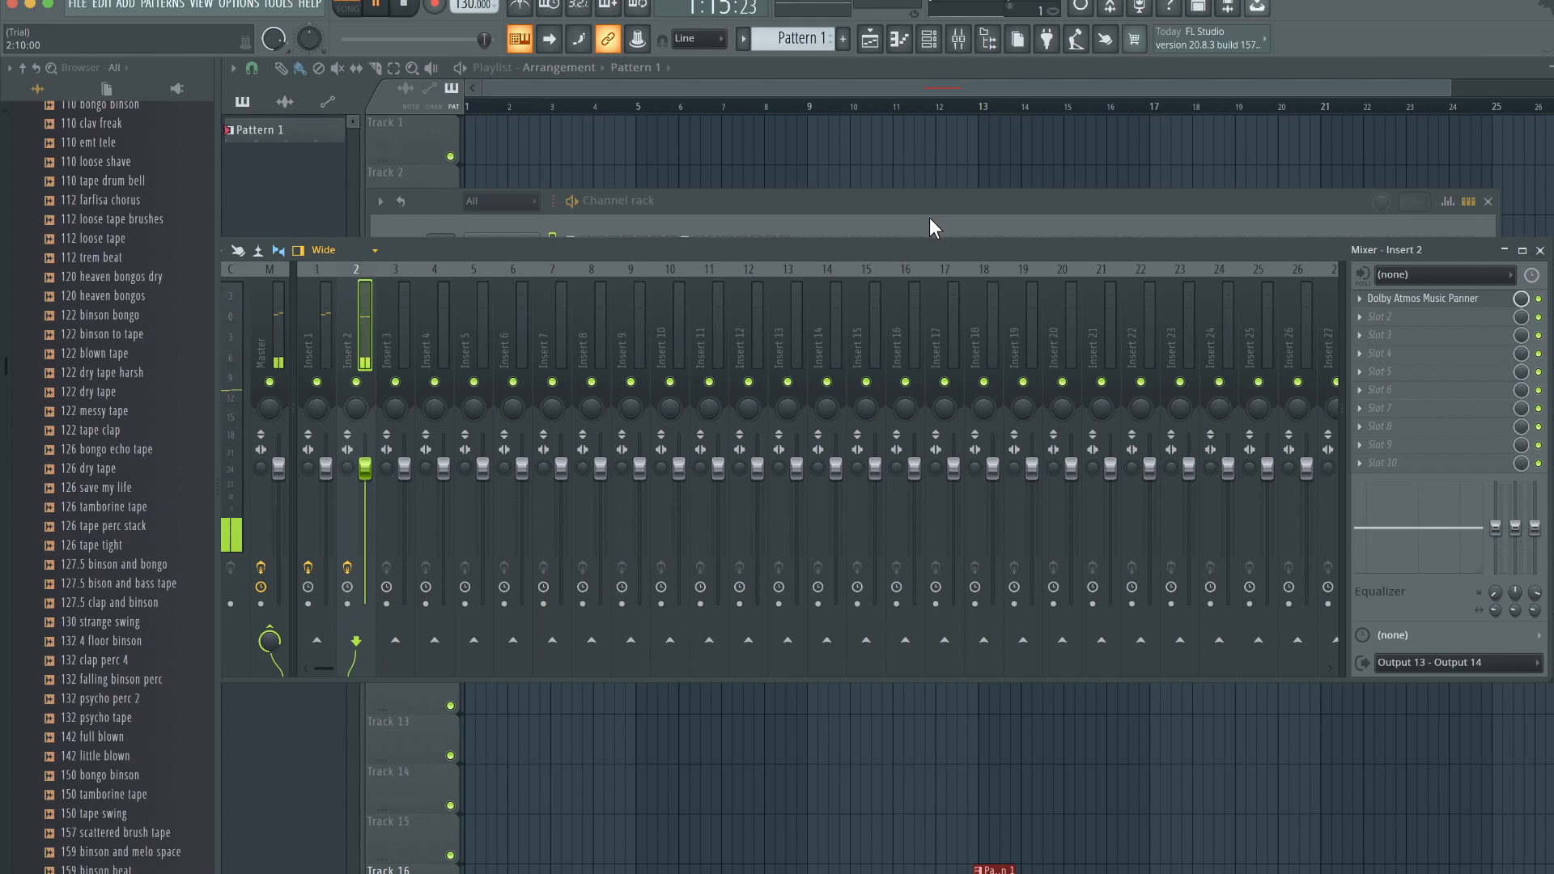